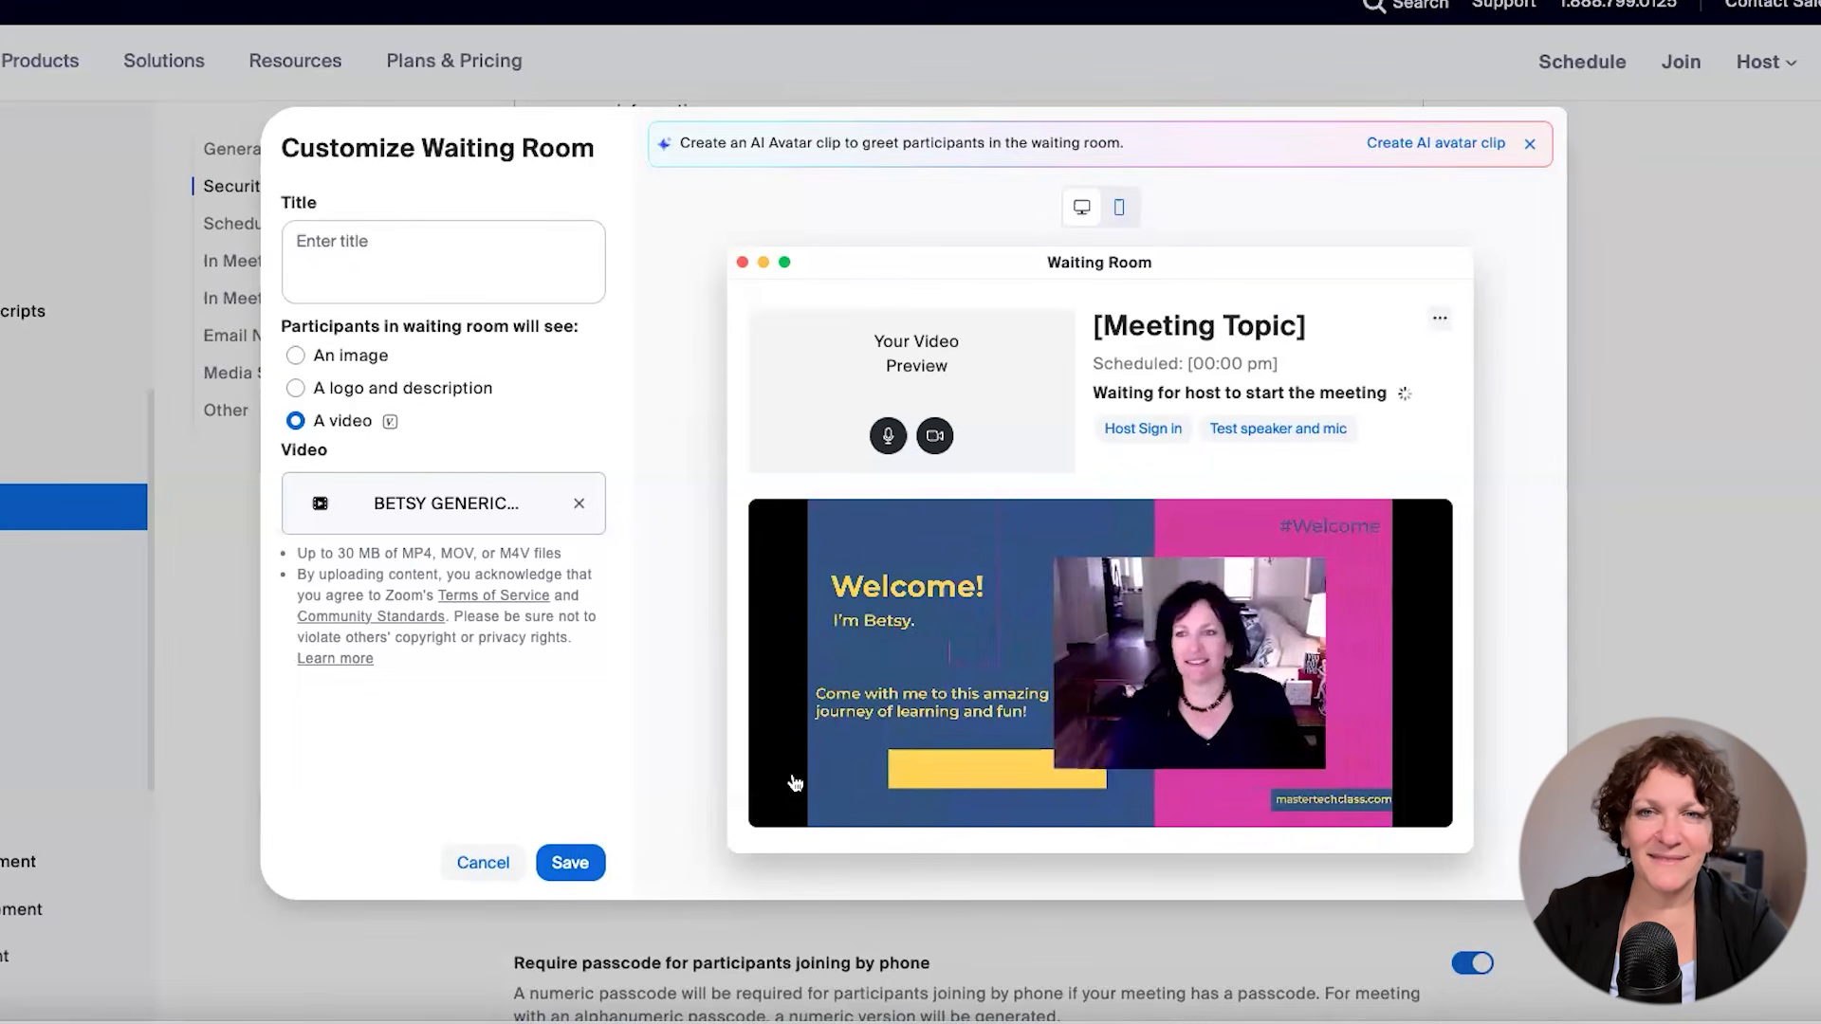
Pause the video playing in the waiting room preview
mouse_move(894, 653)
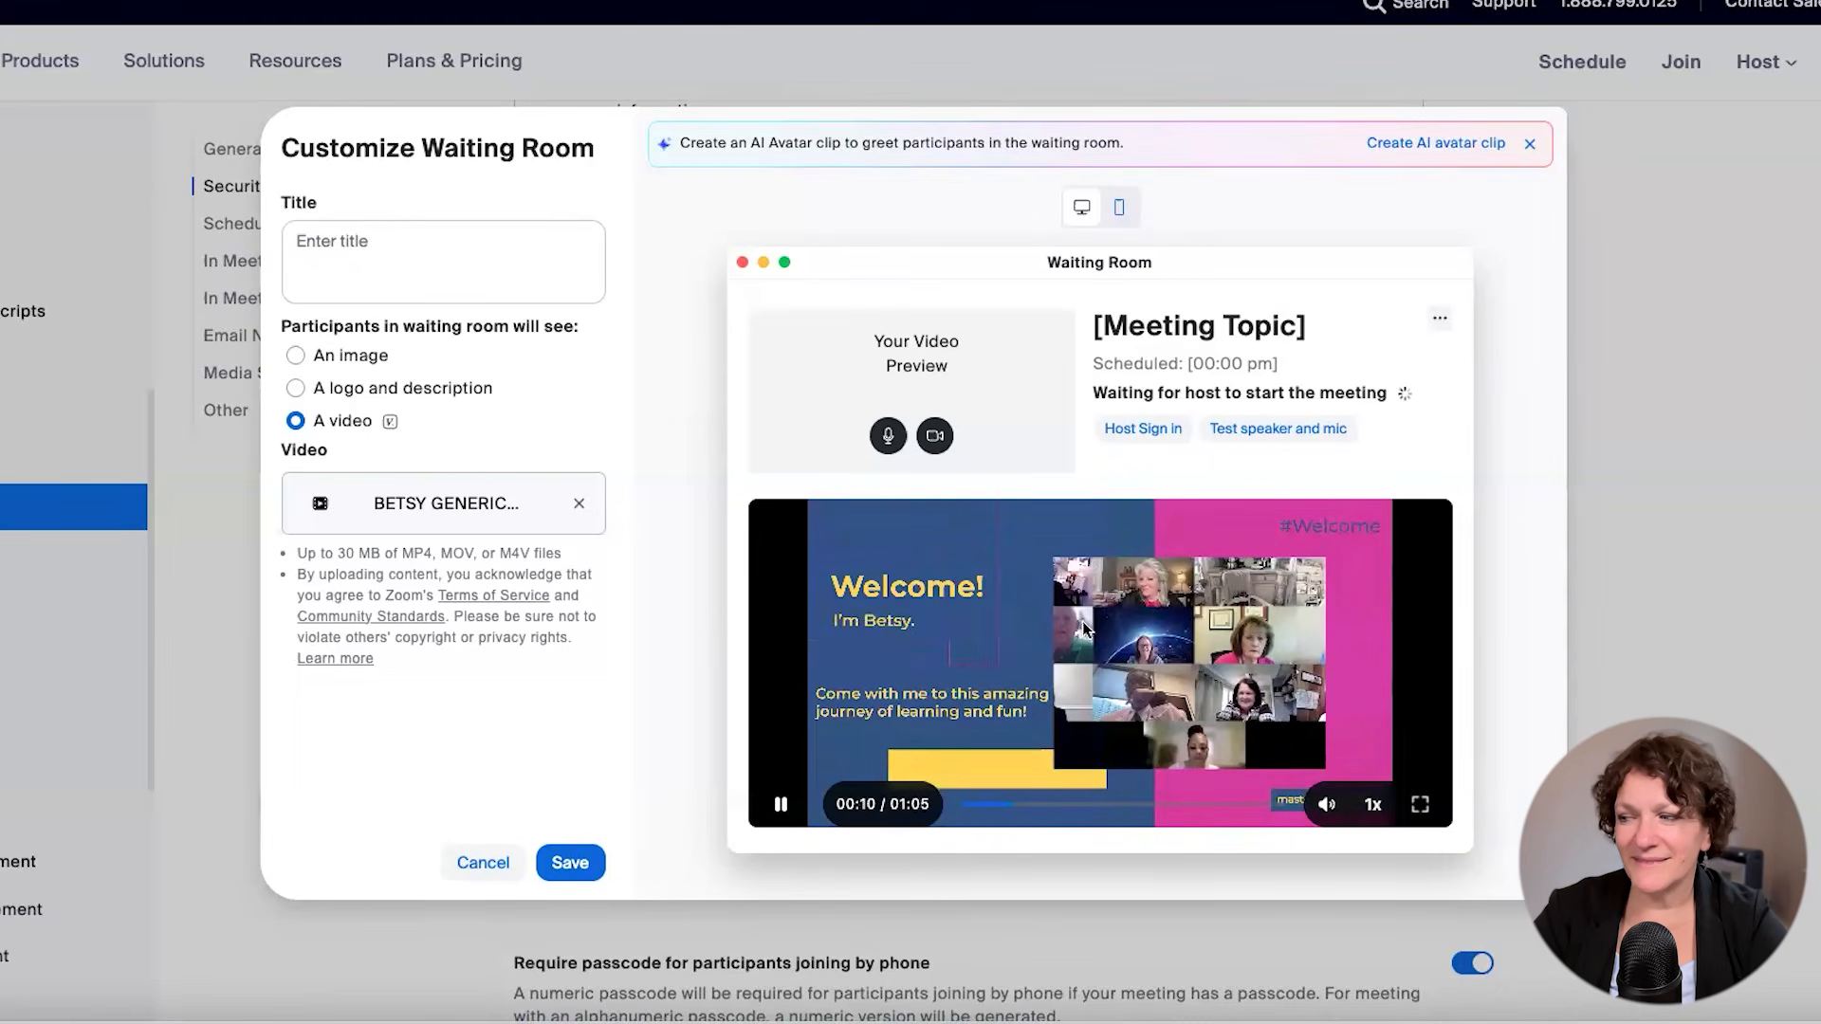
left_click(779, 806)
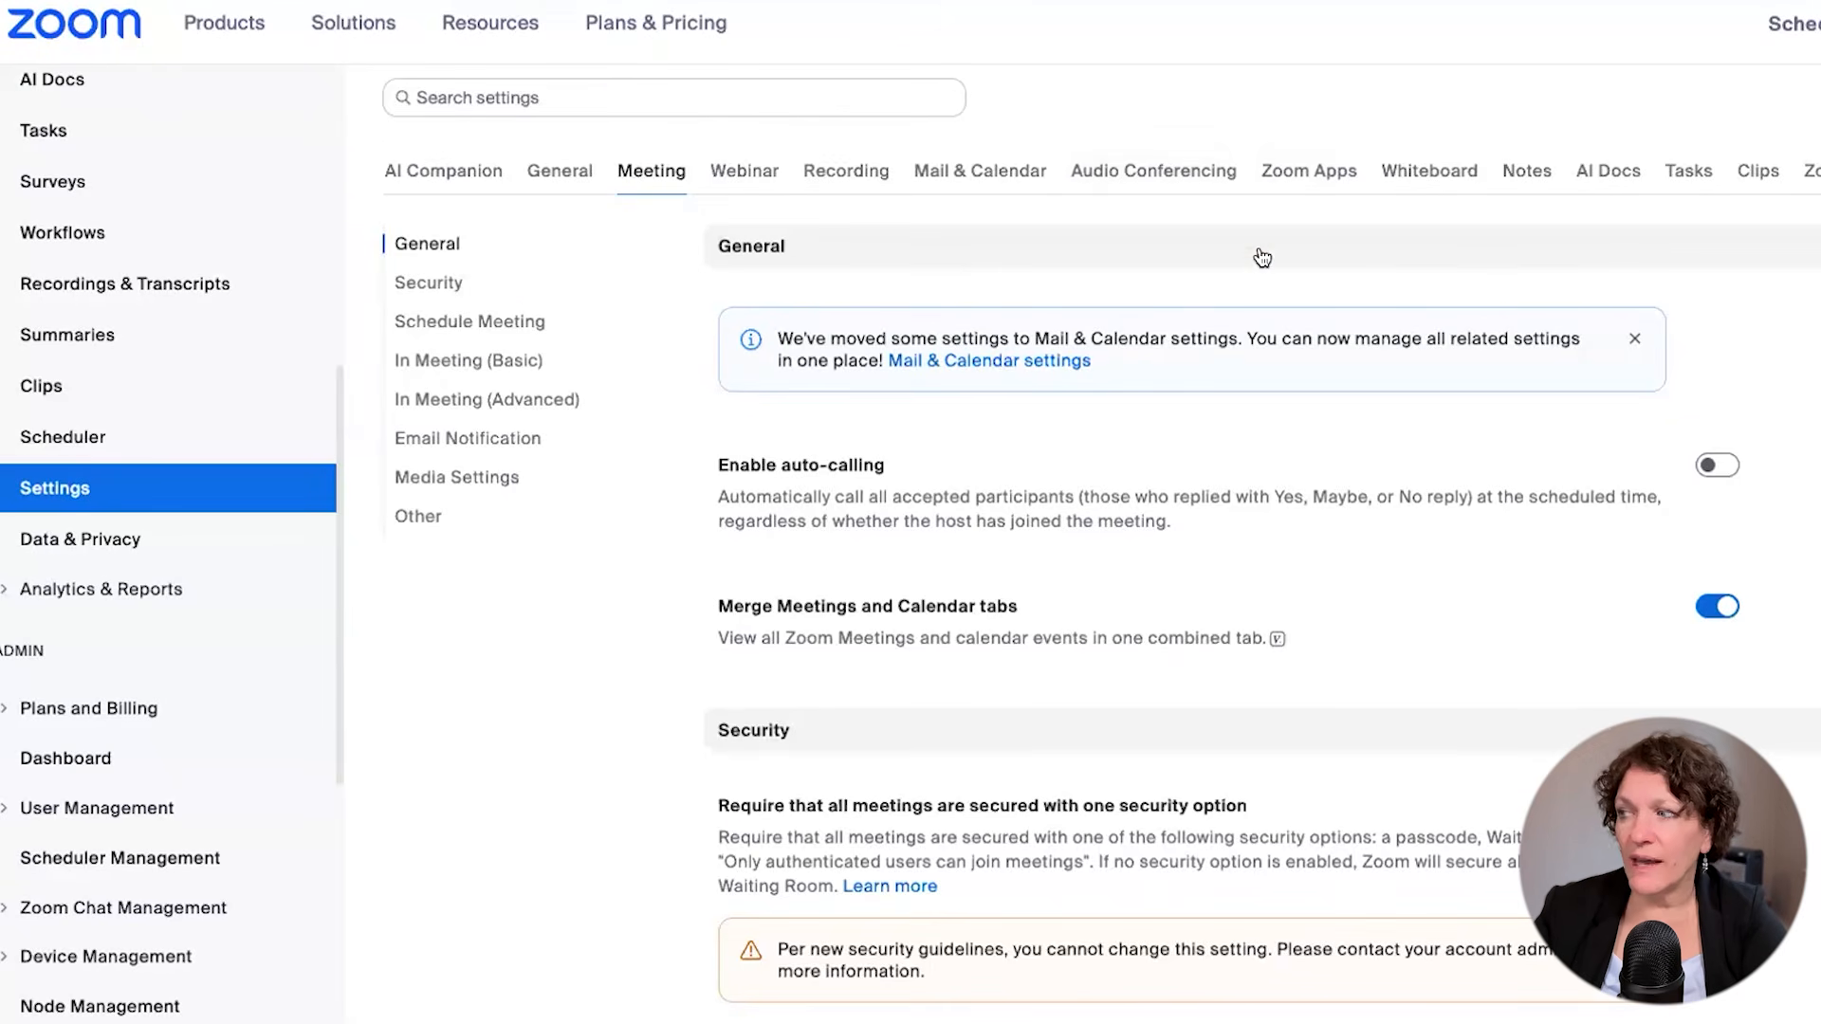
Open the waiting room customization from the Security section of the meeting settings
scroll(1256, 254, "down", 2)
scroll(1257, 250, "down", 4)
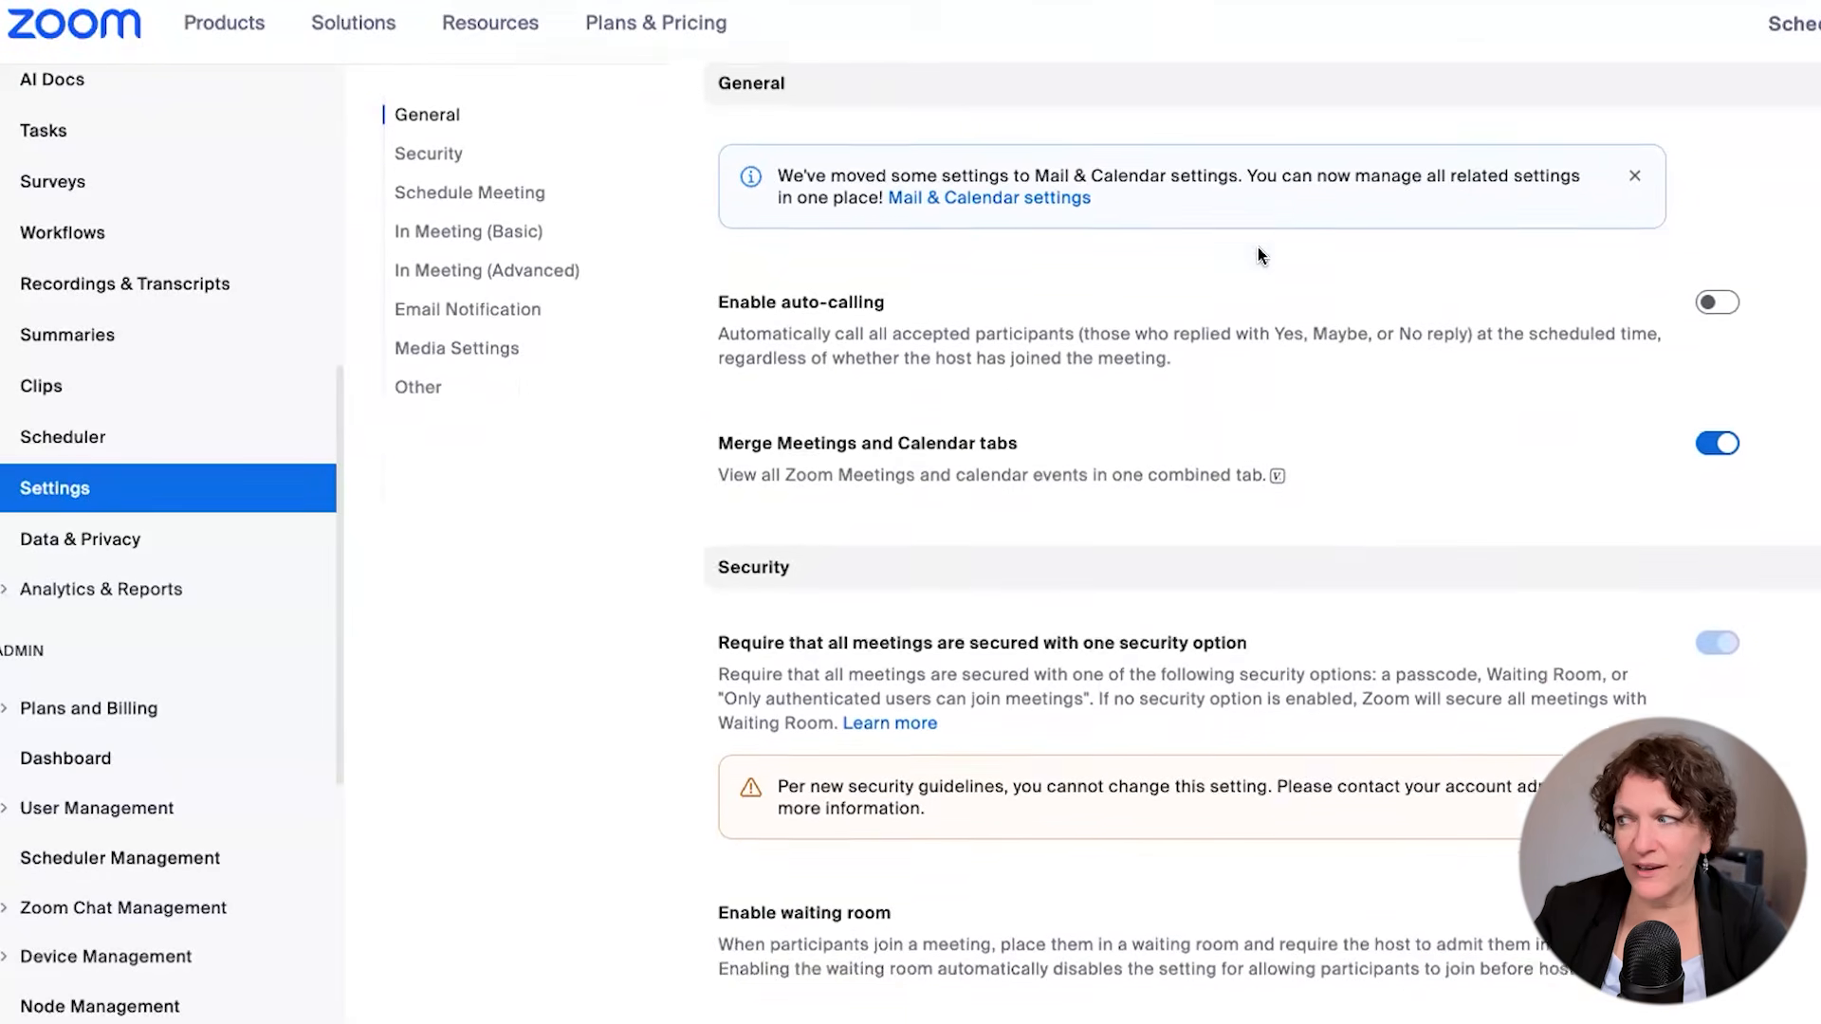
scroll(1258, 255, "down", 1)
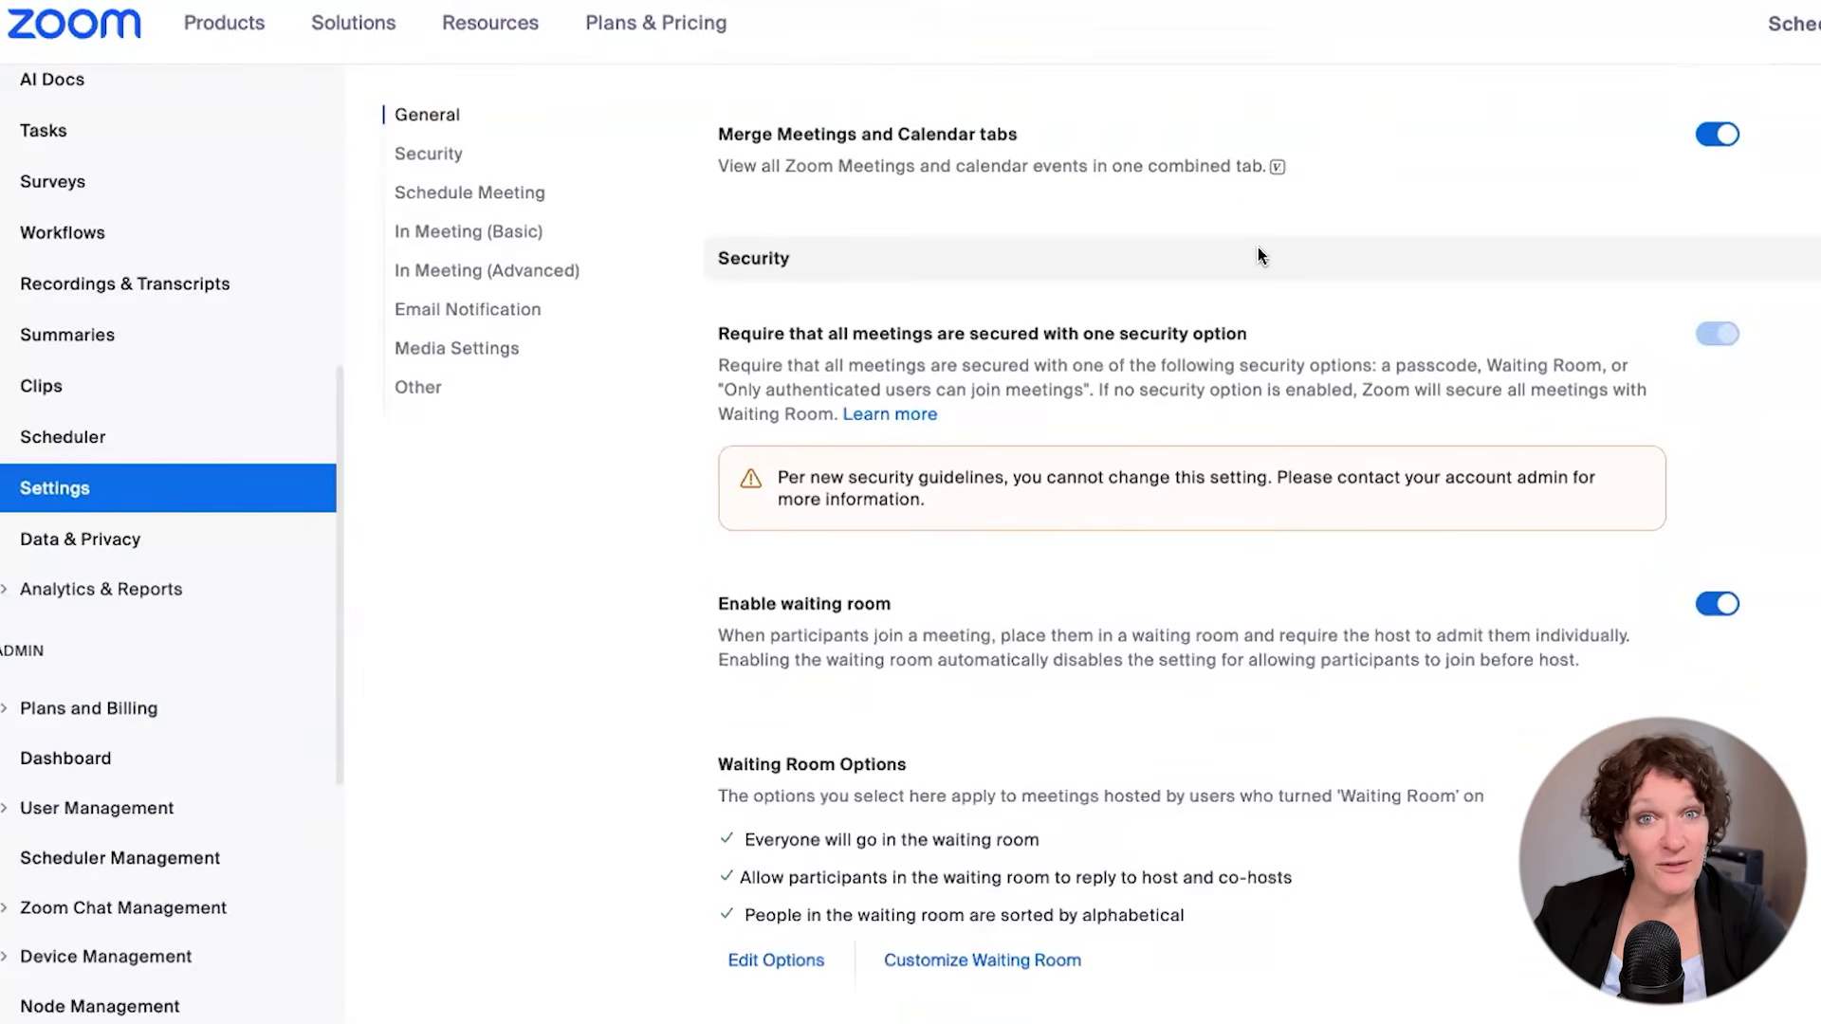
scroll(1258, 250, "down", 4)
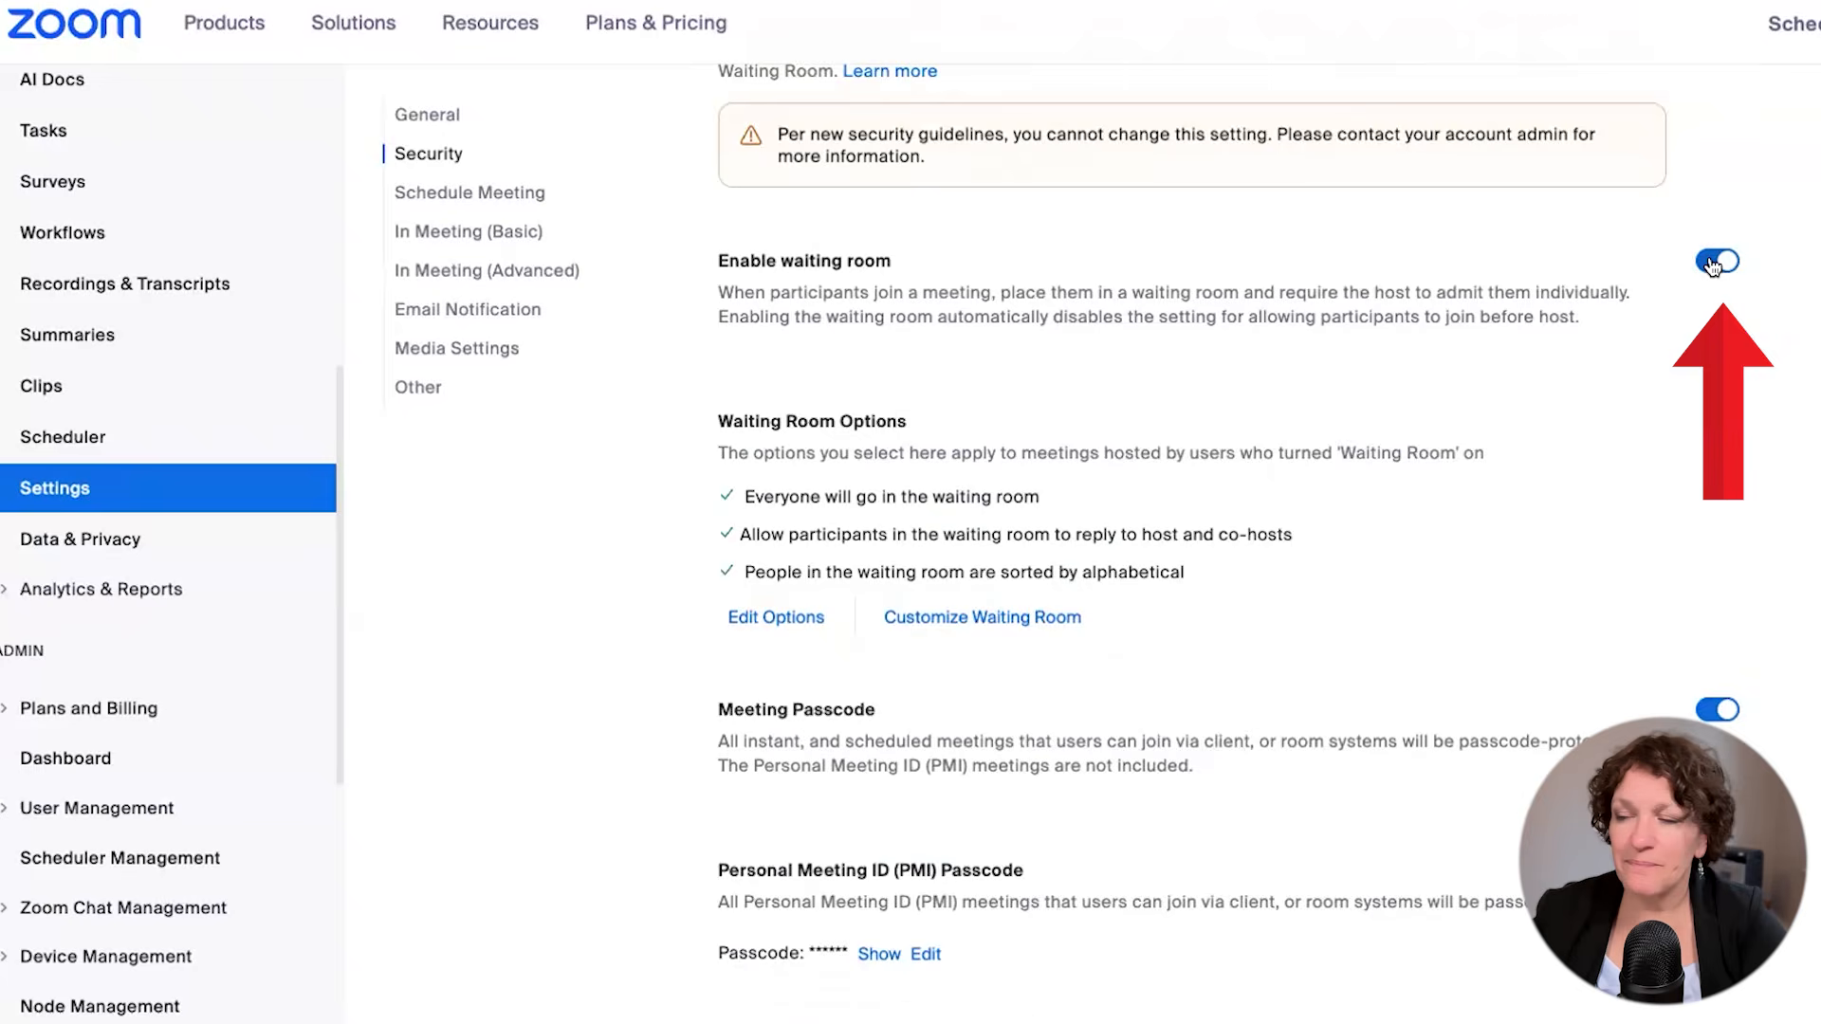
scroll(1712, 265, "down", 2)
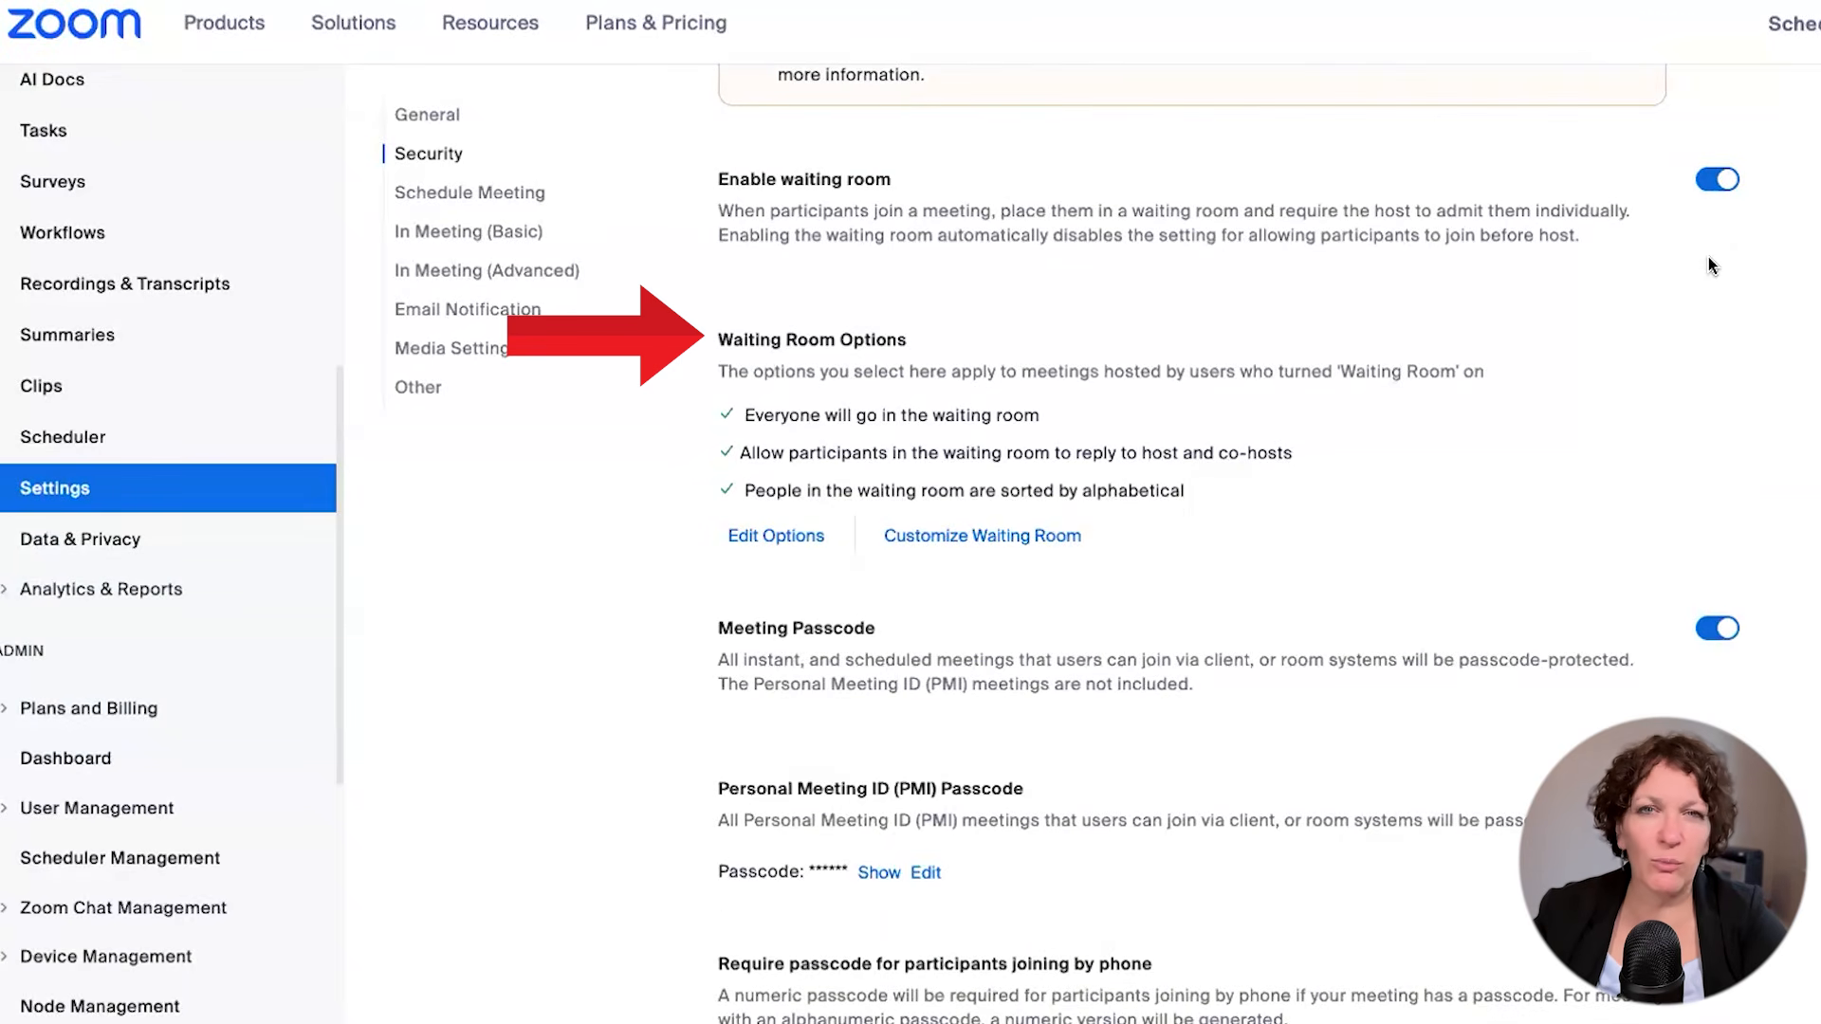
left_click(1003, 537)
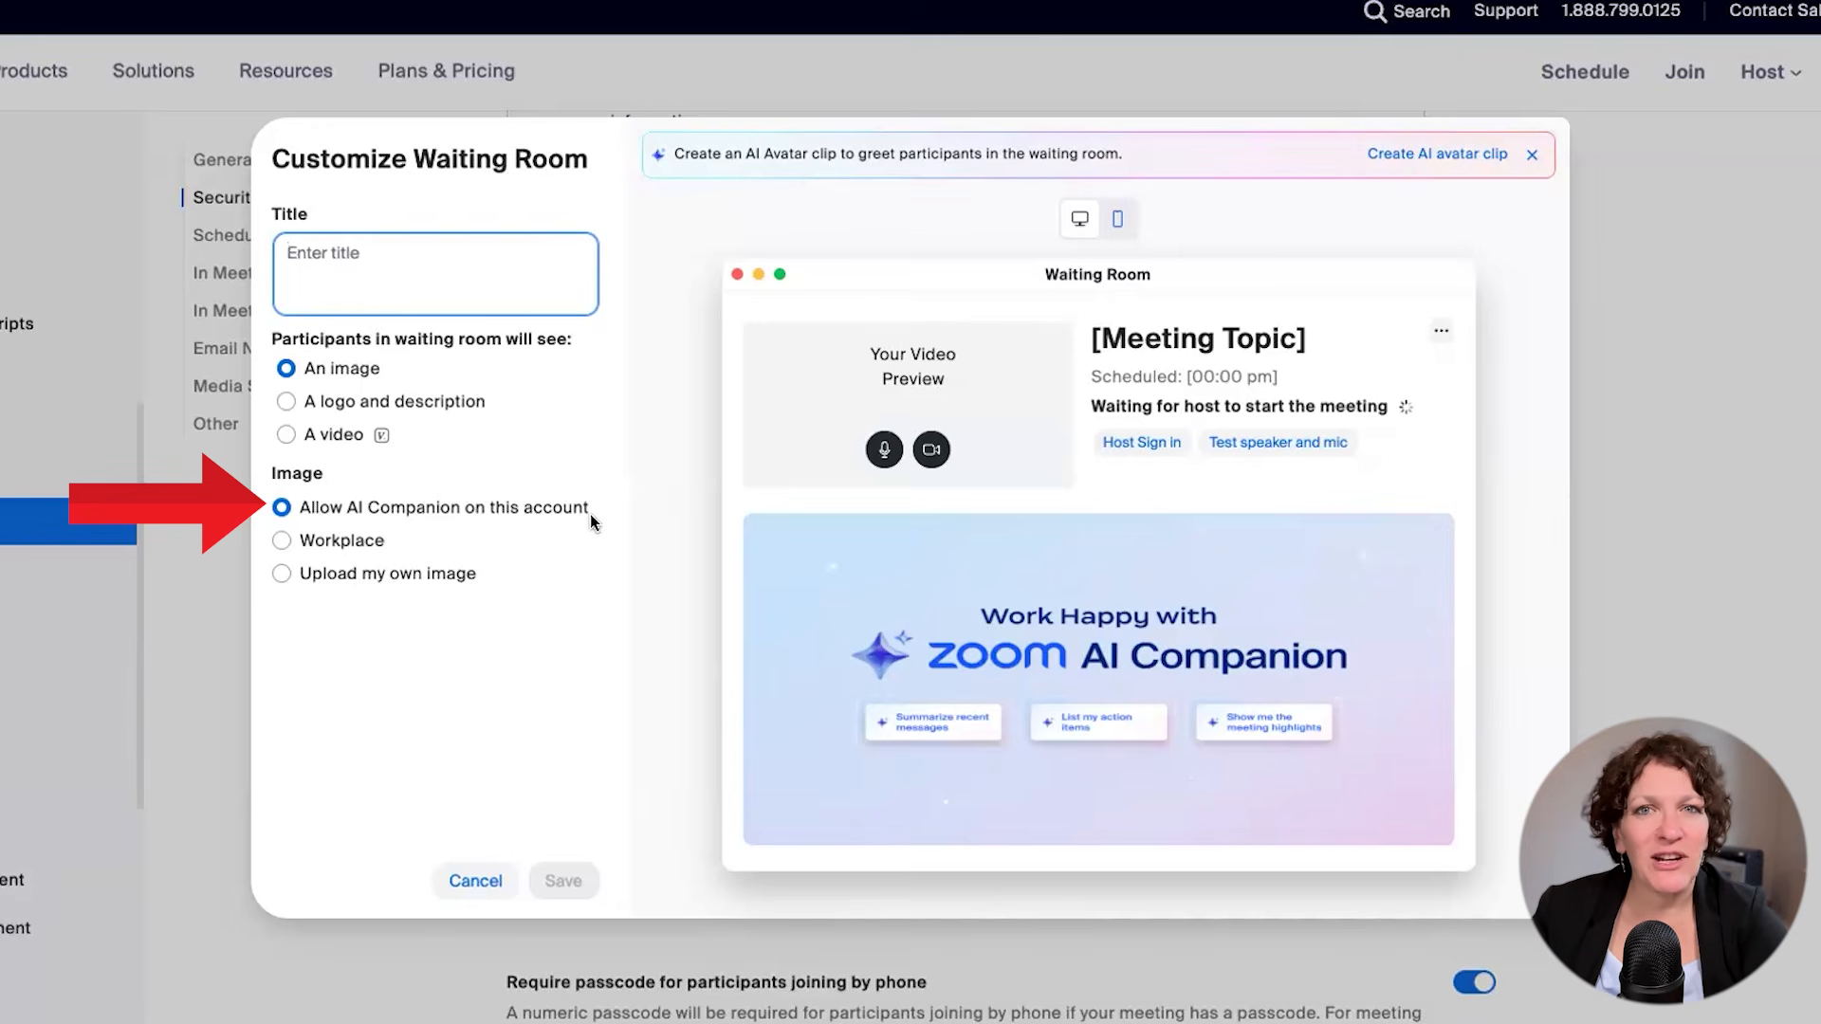
Compare the Workplace image, switch the waiting room to an own uploaded image, and remove the existing PCMAC.png
left_click(284, 540)
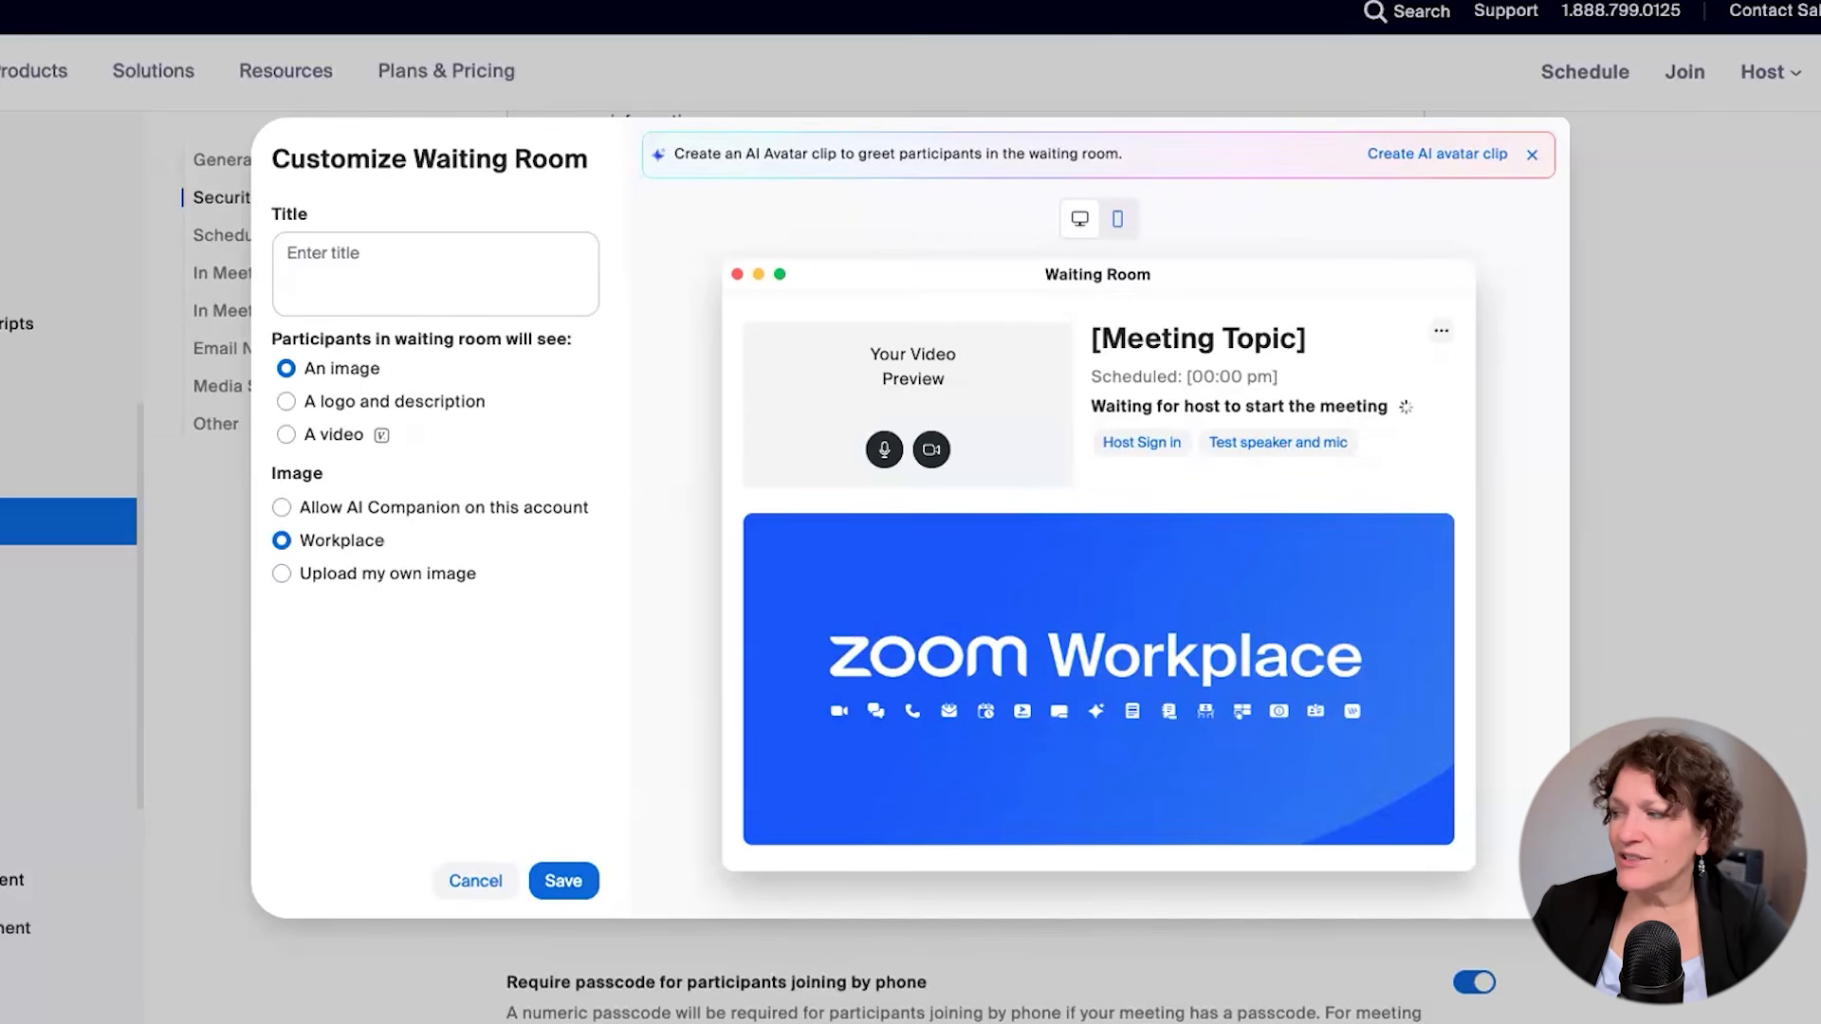
left_click(281, 574)
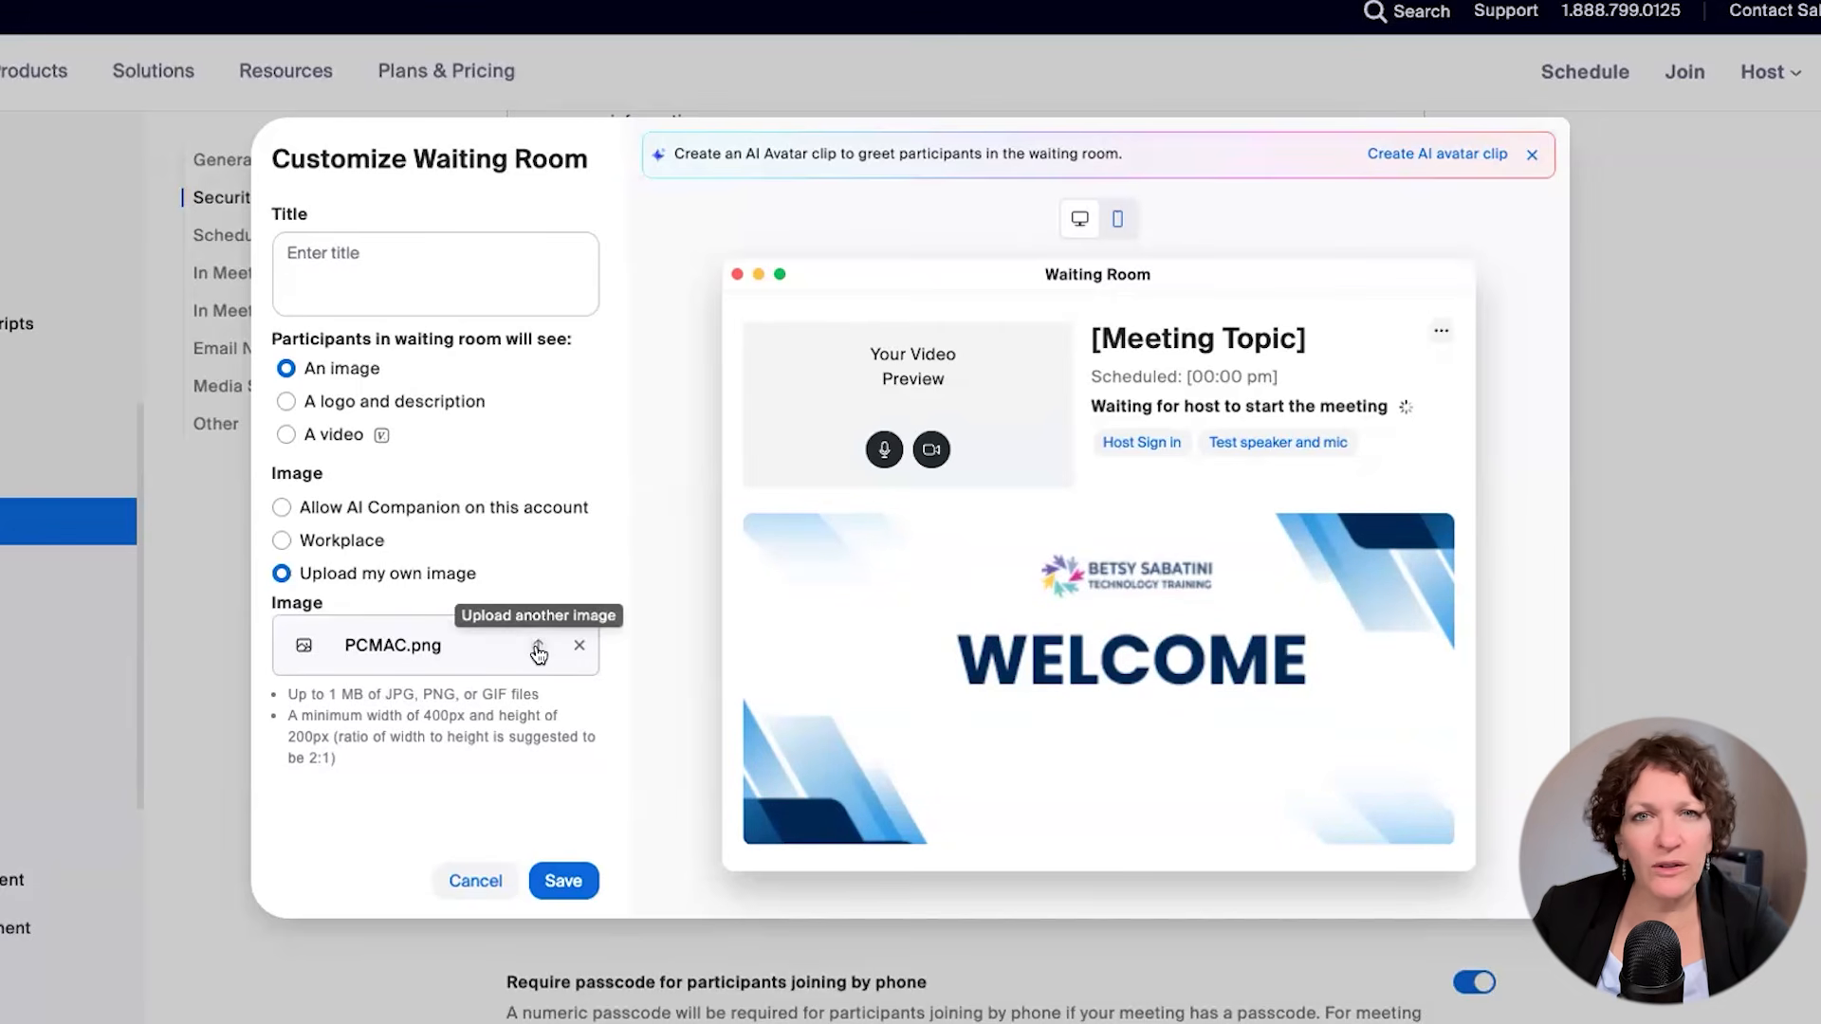
left_click(538, 649)
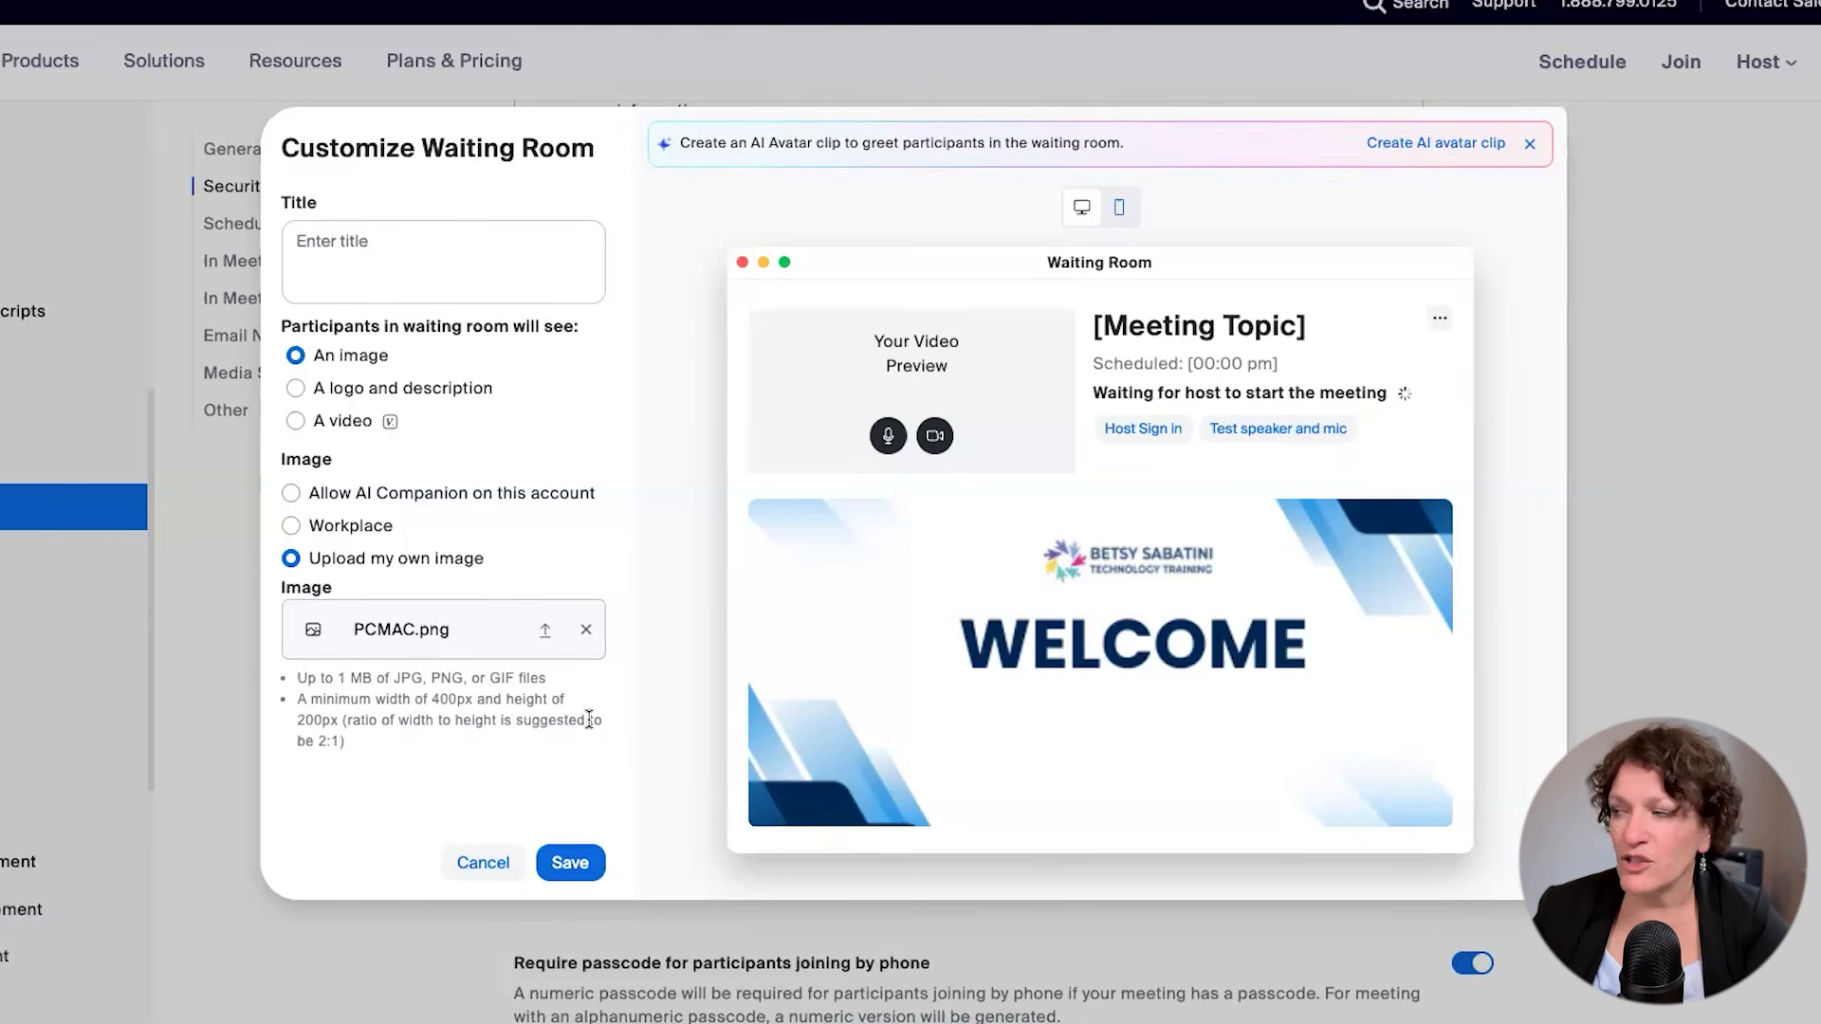
left_click(586, 628)
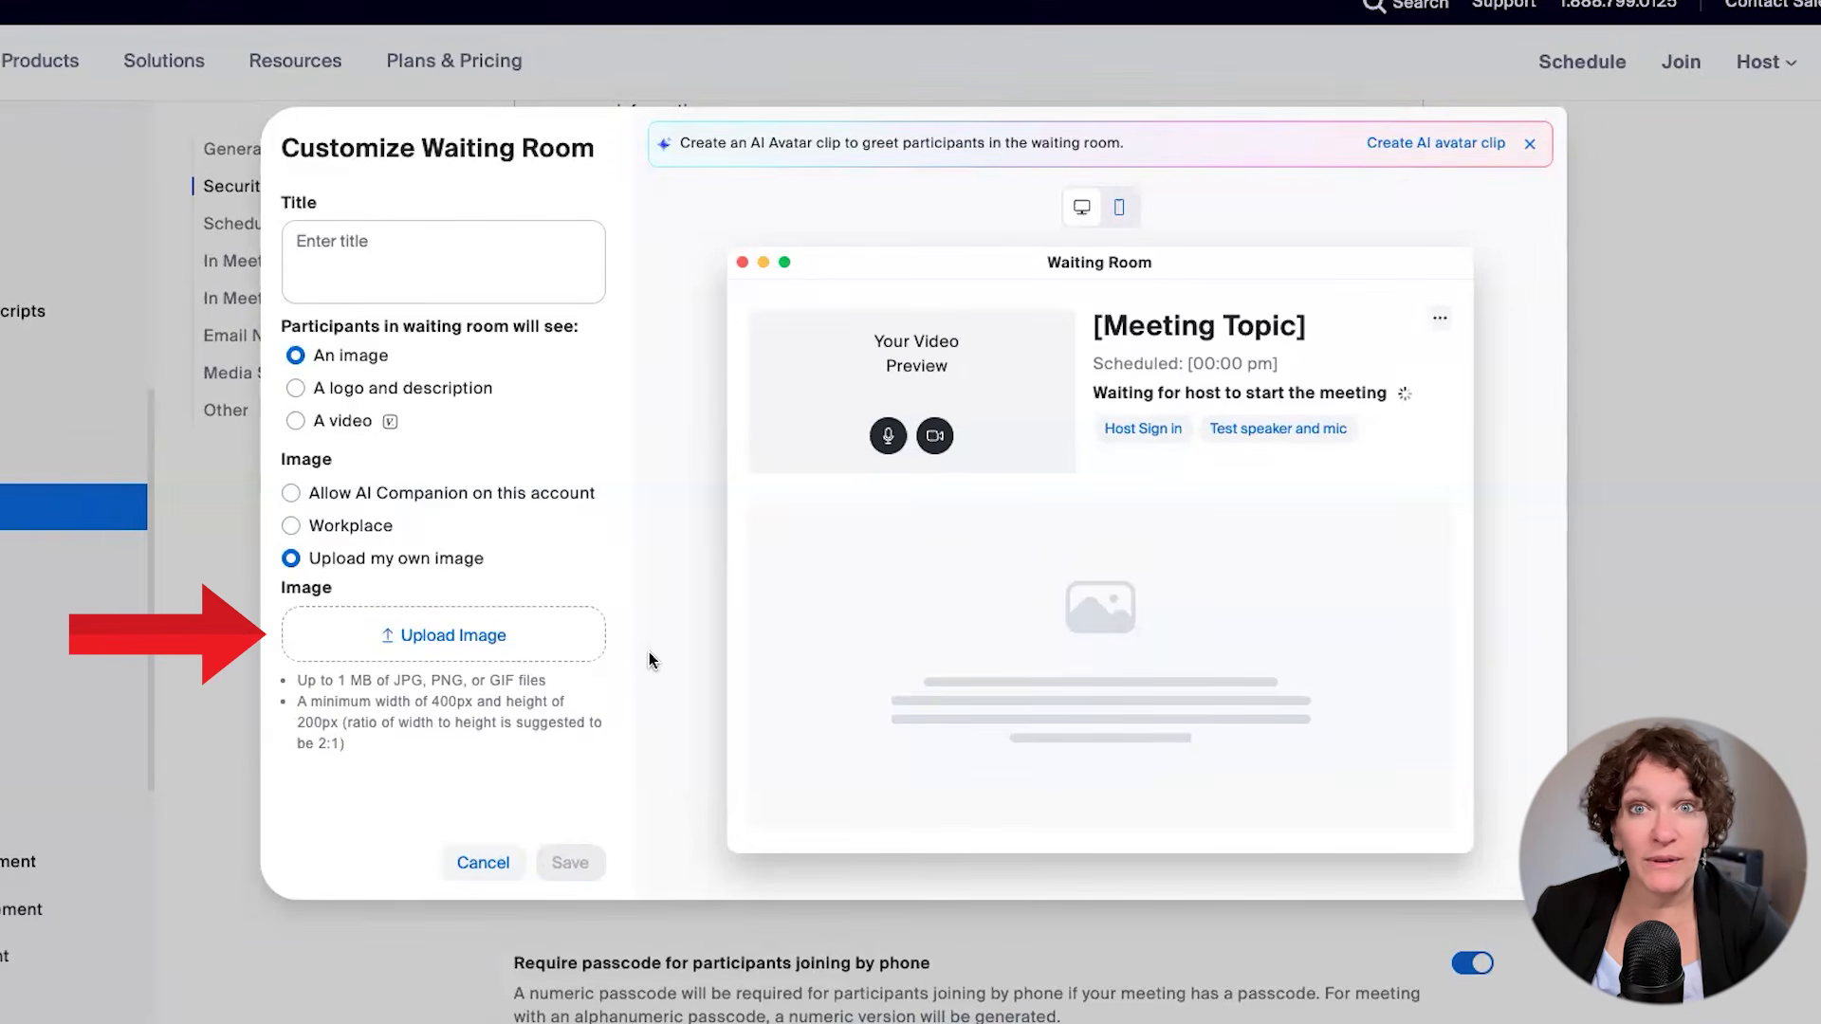
Upload "Waiting Room Zoom Go Live Checklist (400 x 200 px).png" as the waiting room image and save its crop
left_click(444, 634)
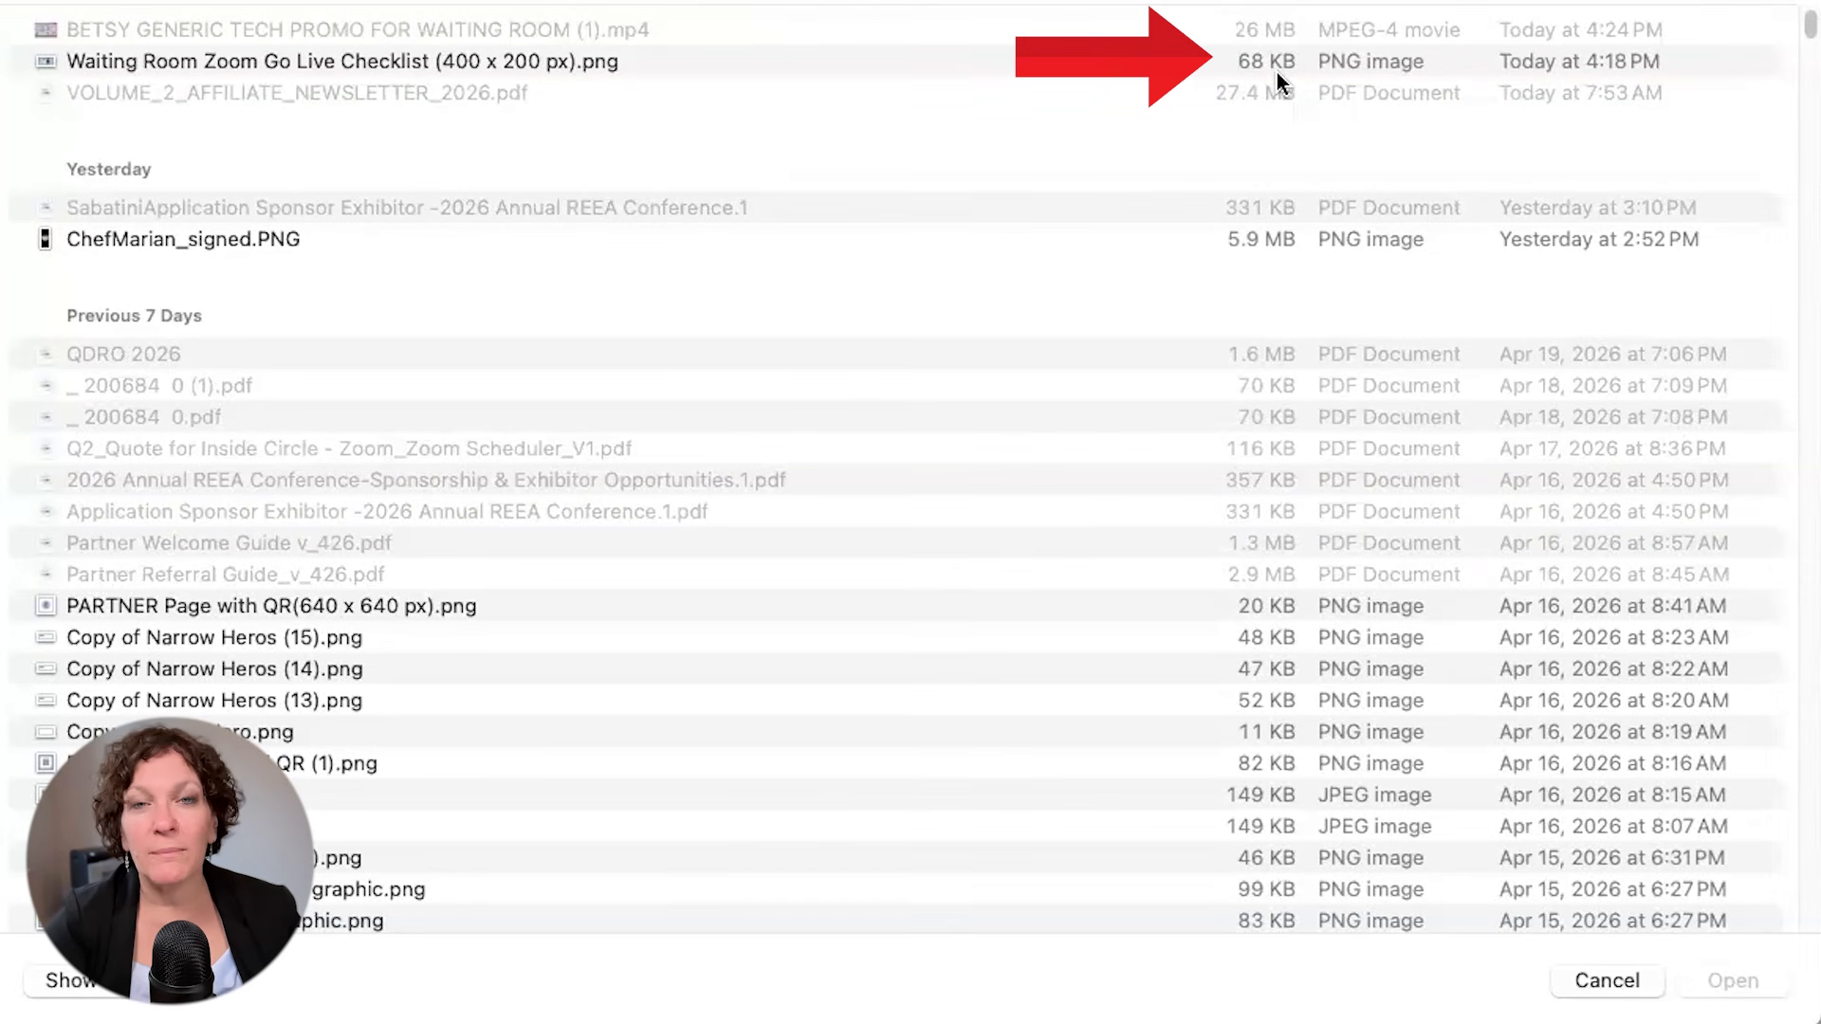
left_click(586, 59)
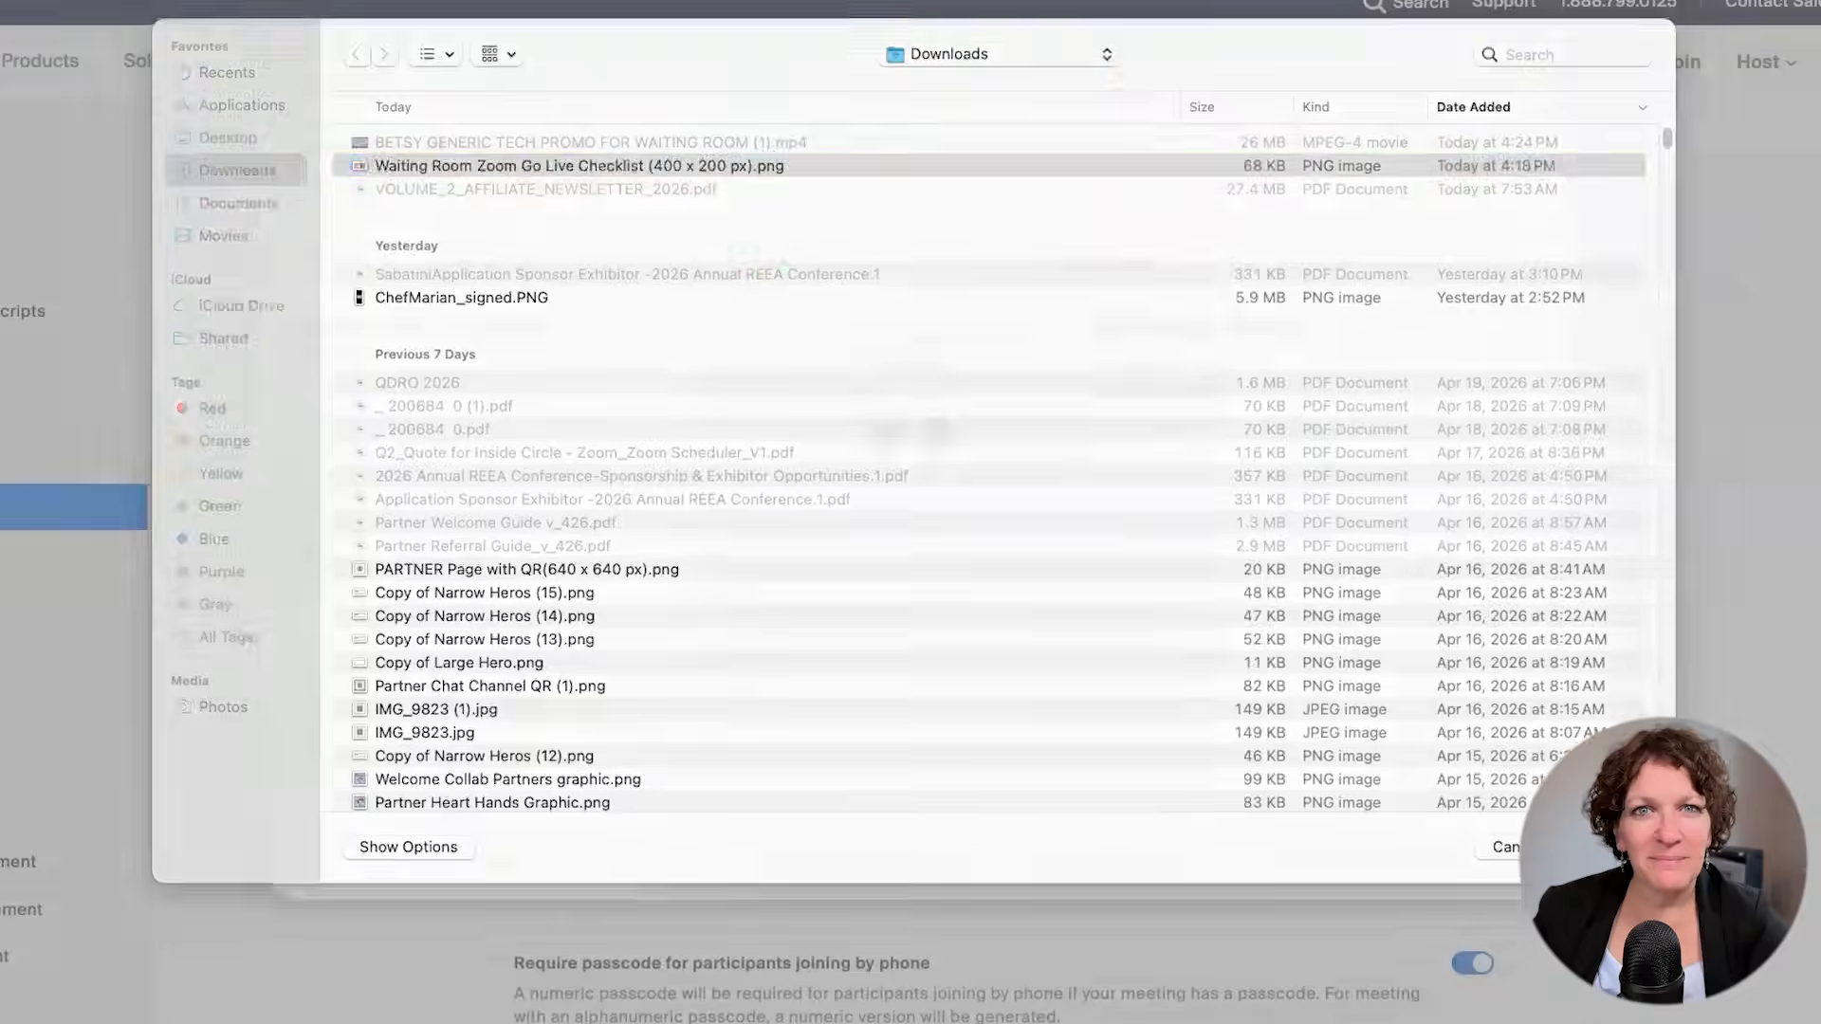
left_click(1753, 984)
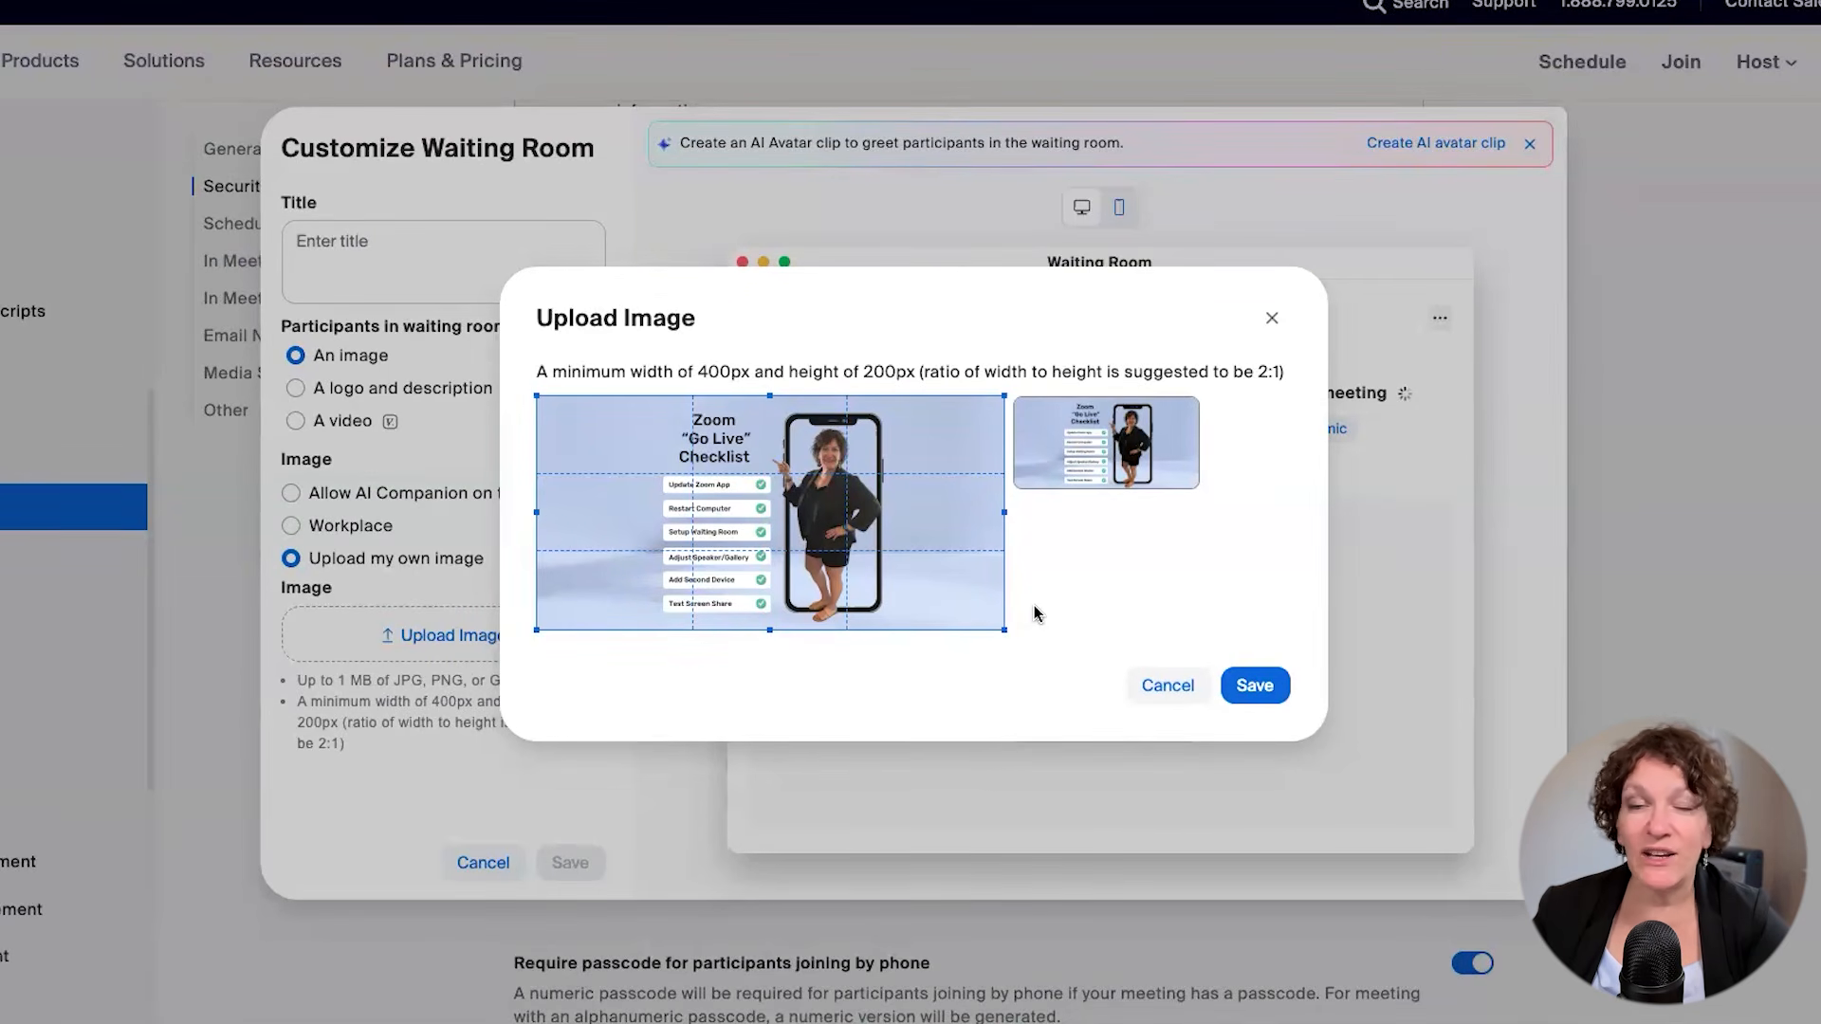
left_click(1266, 689)
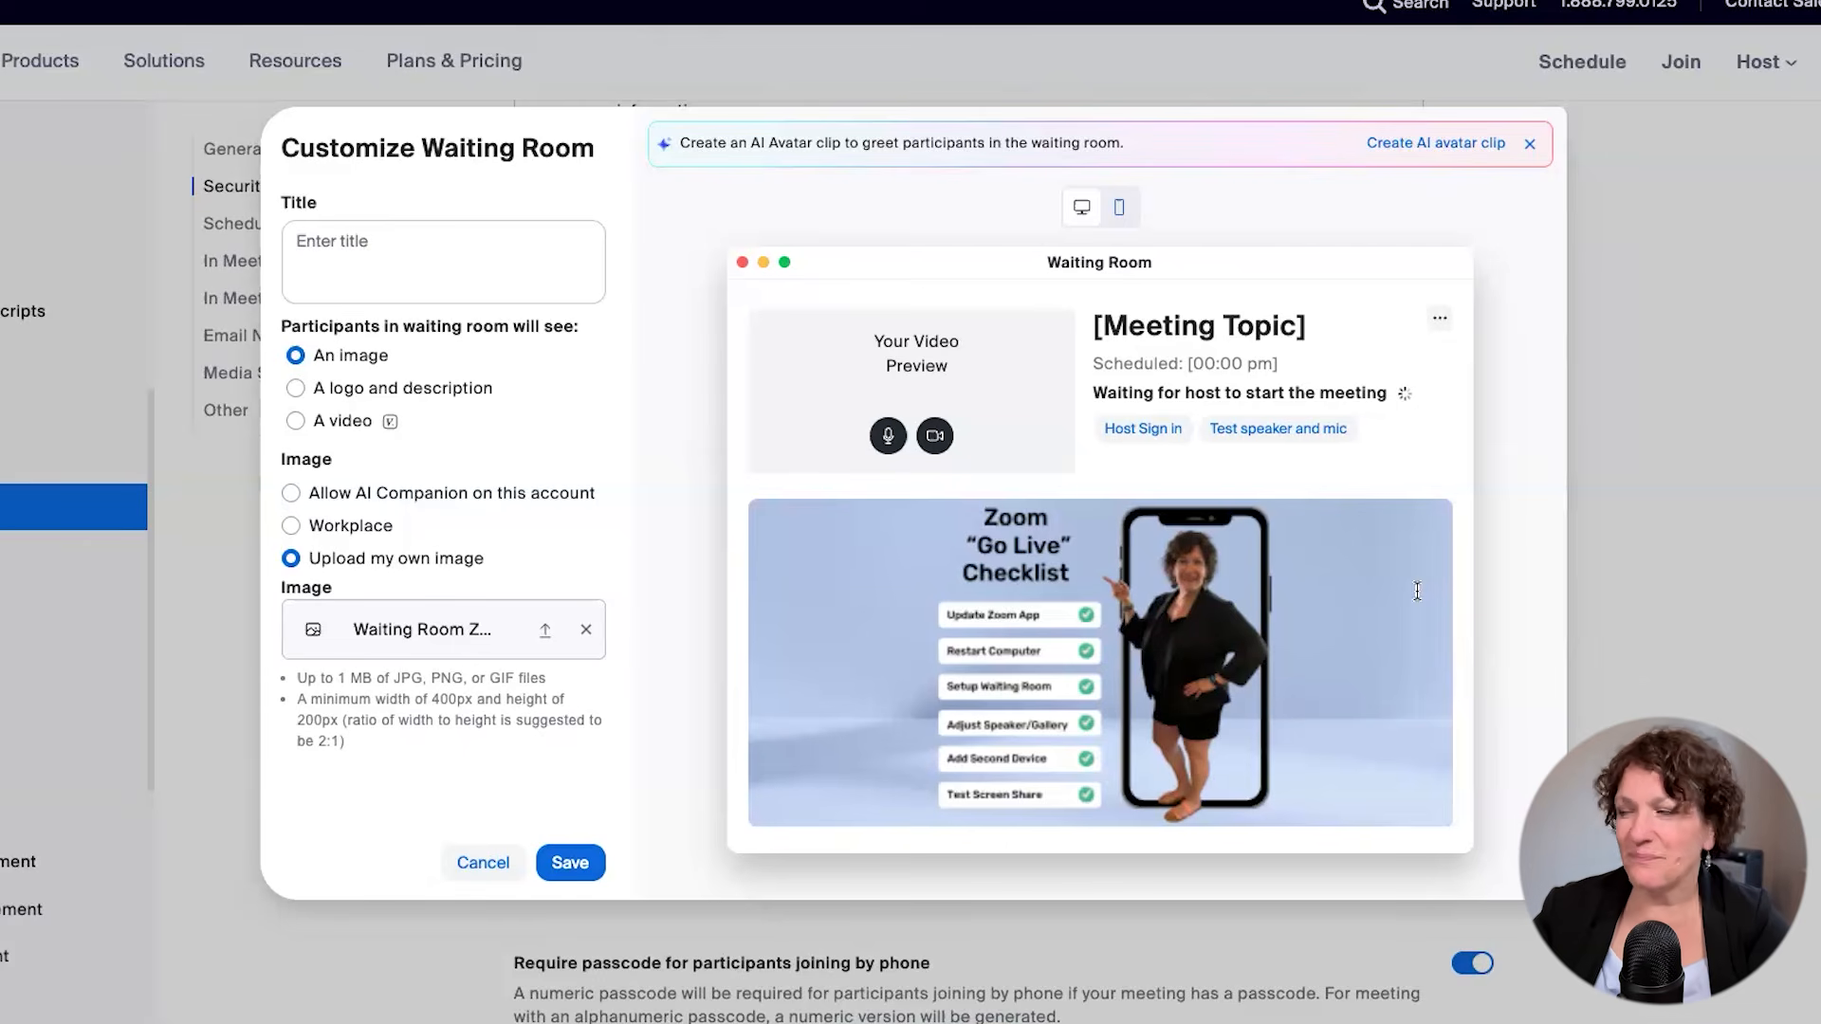
Look at the logo and description option, set participants to see a video, and upload the GENERIC TECH PROMO FOR WAITING ROOM (1).mp4 file from Downloads
left_click(297, 388)
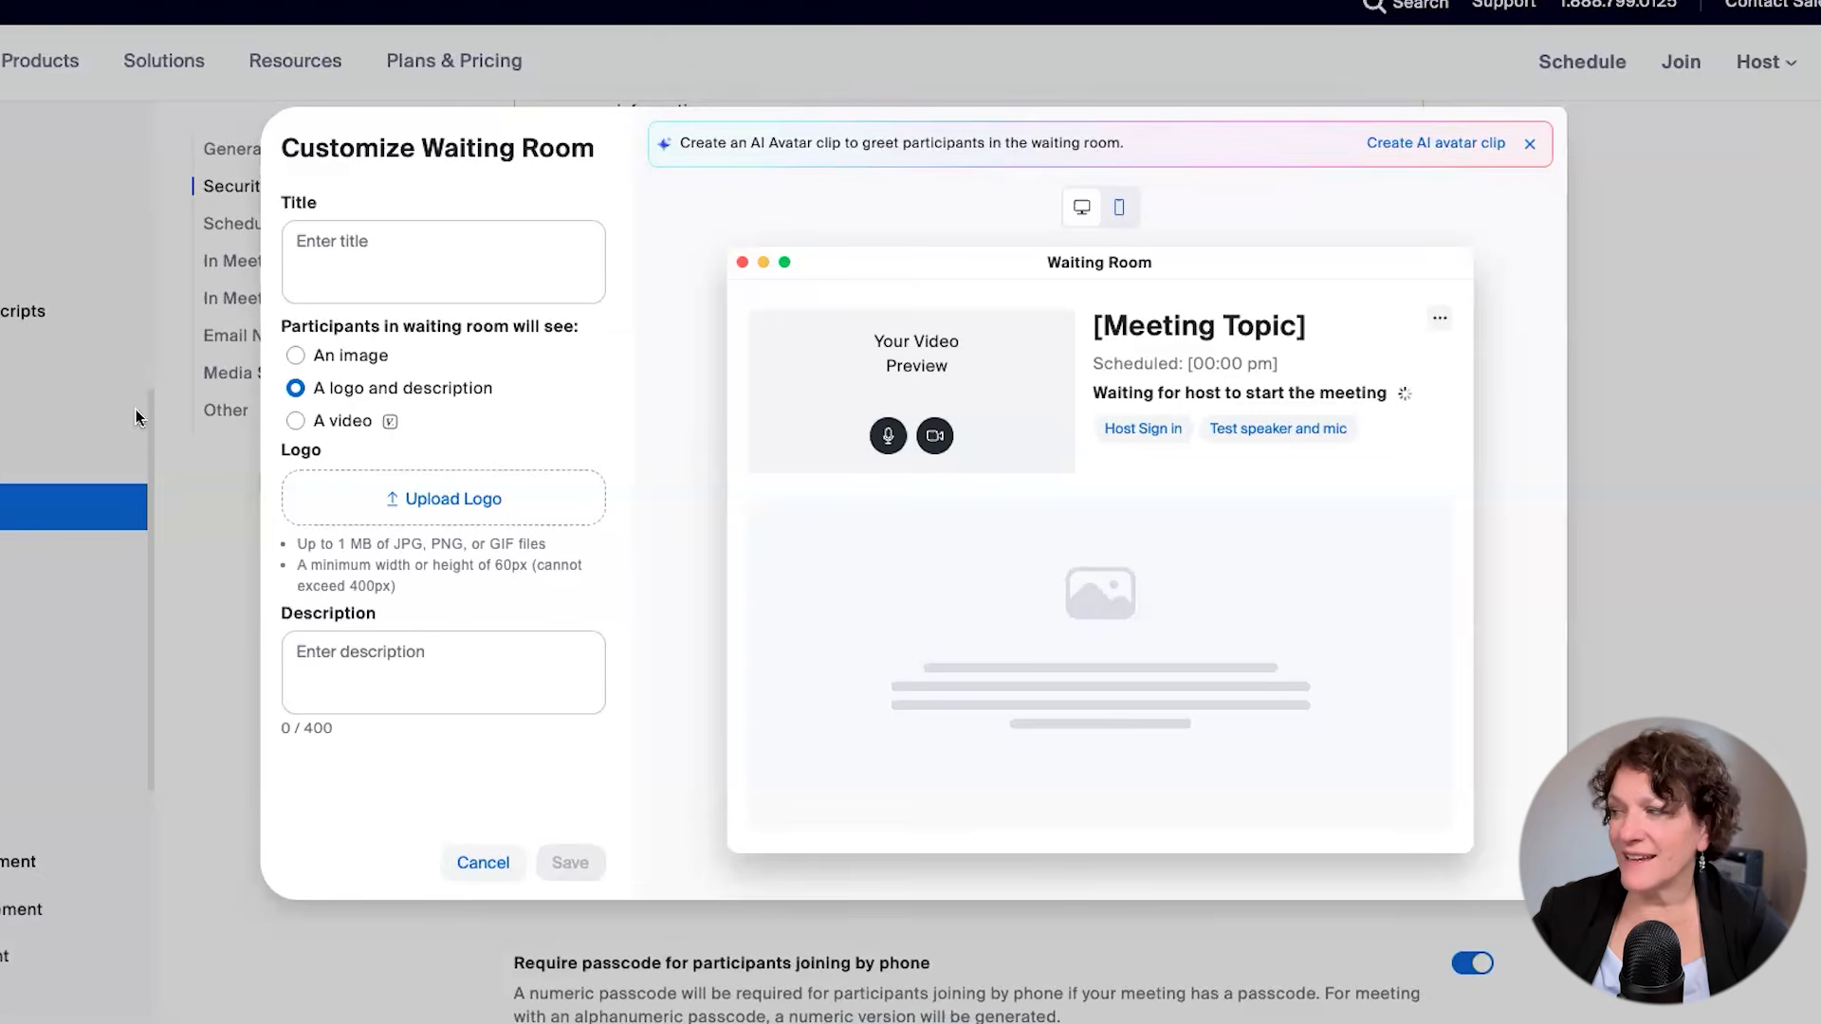
left_click(295, 420)
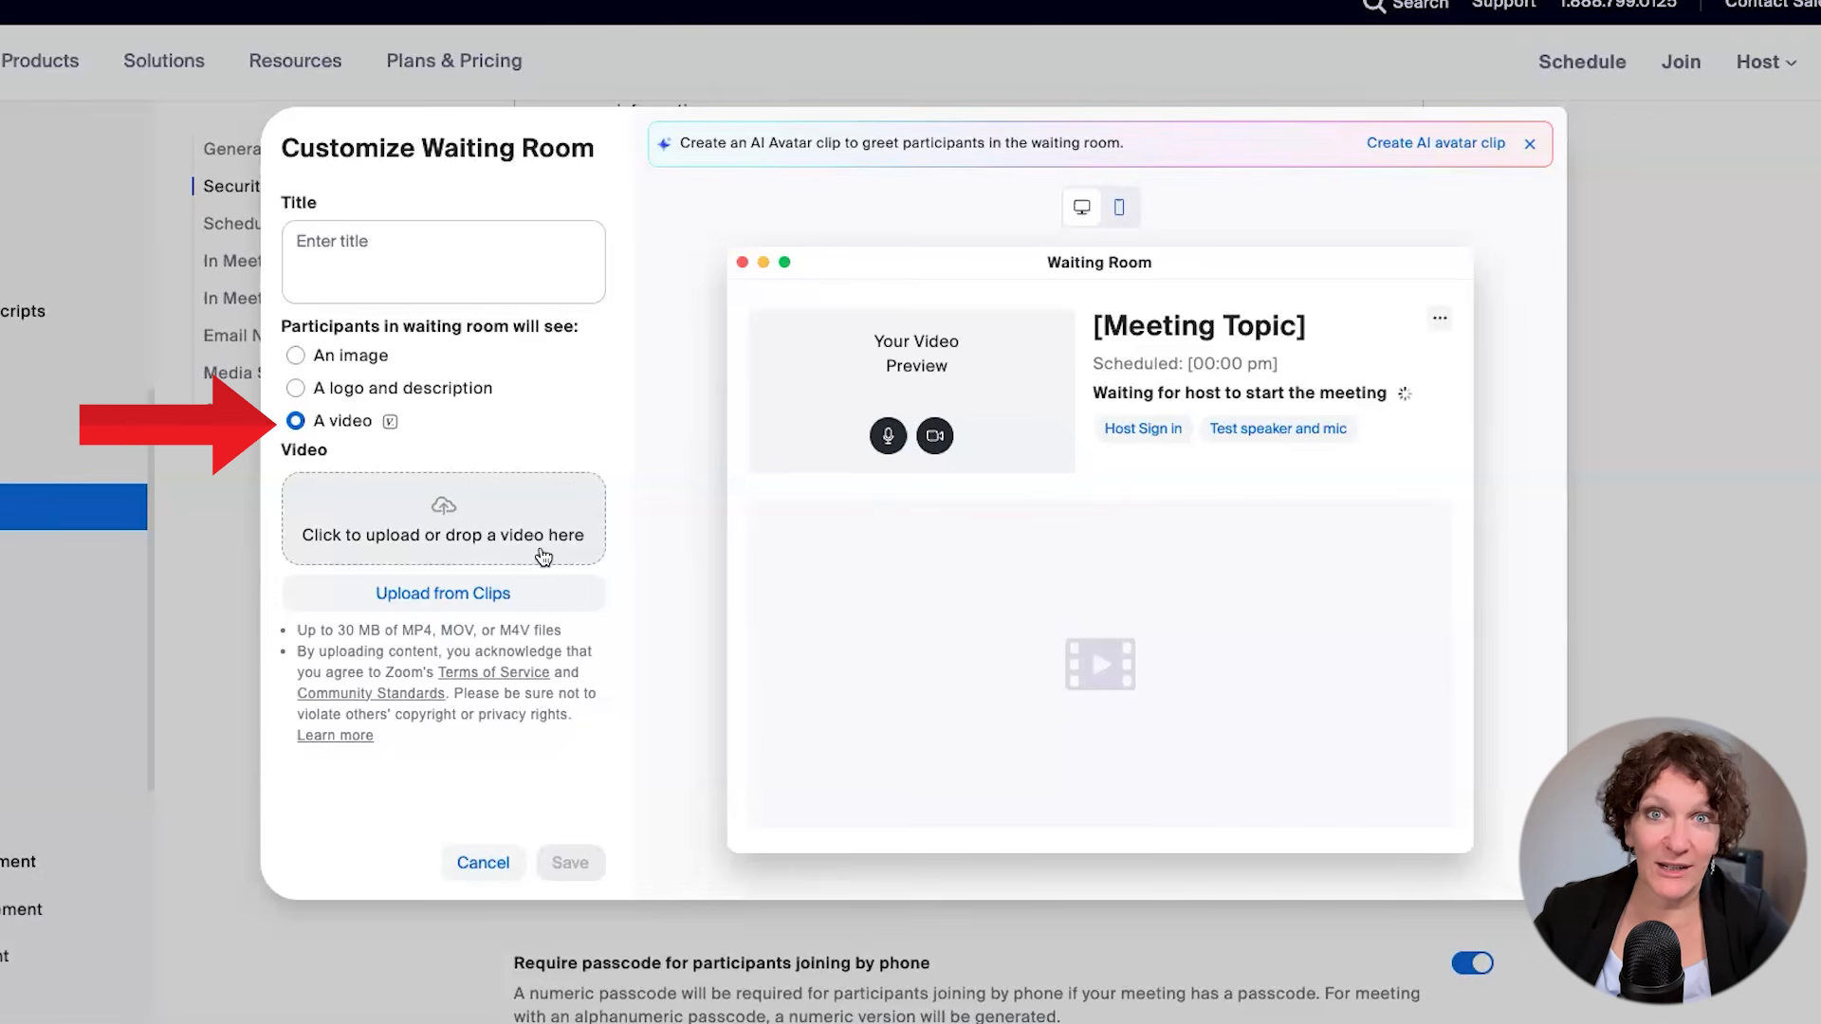
left_click(433, 535)
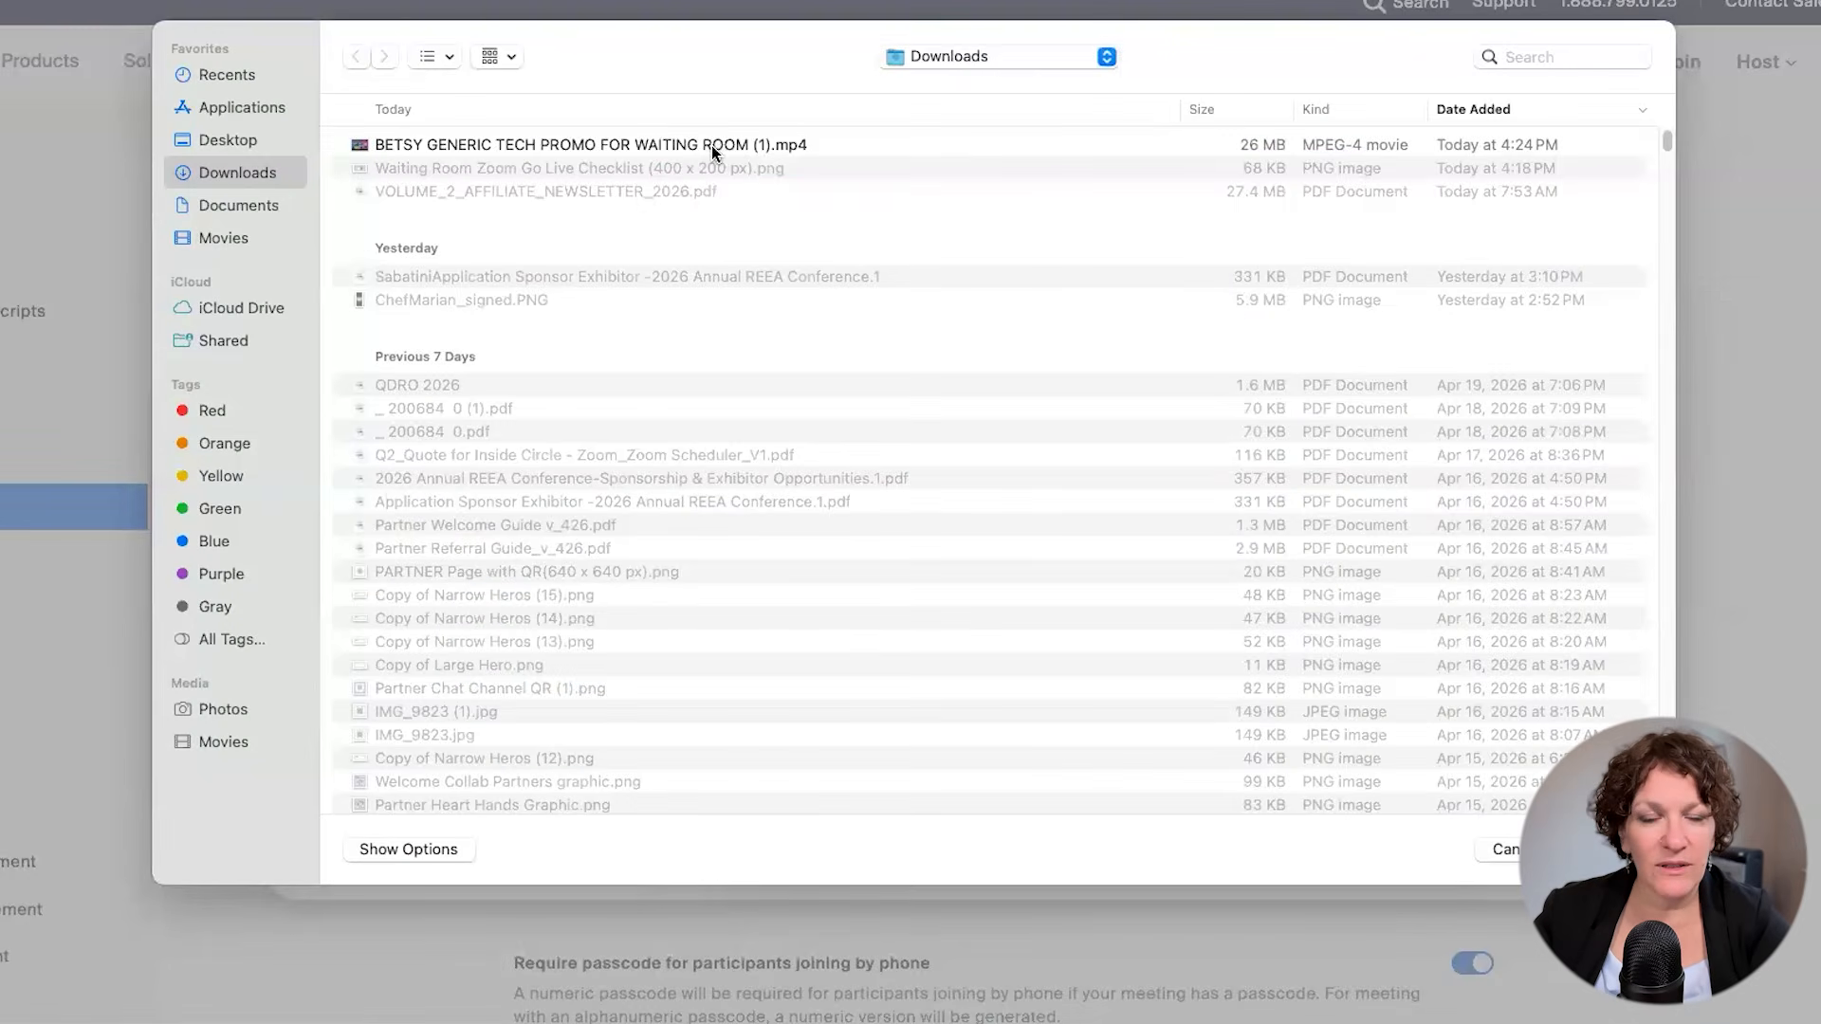
left_click(695, 148)
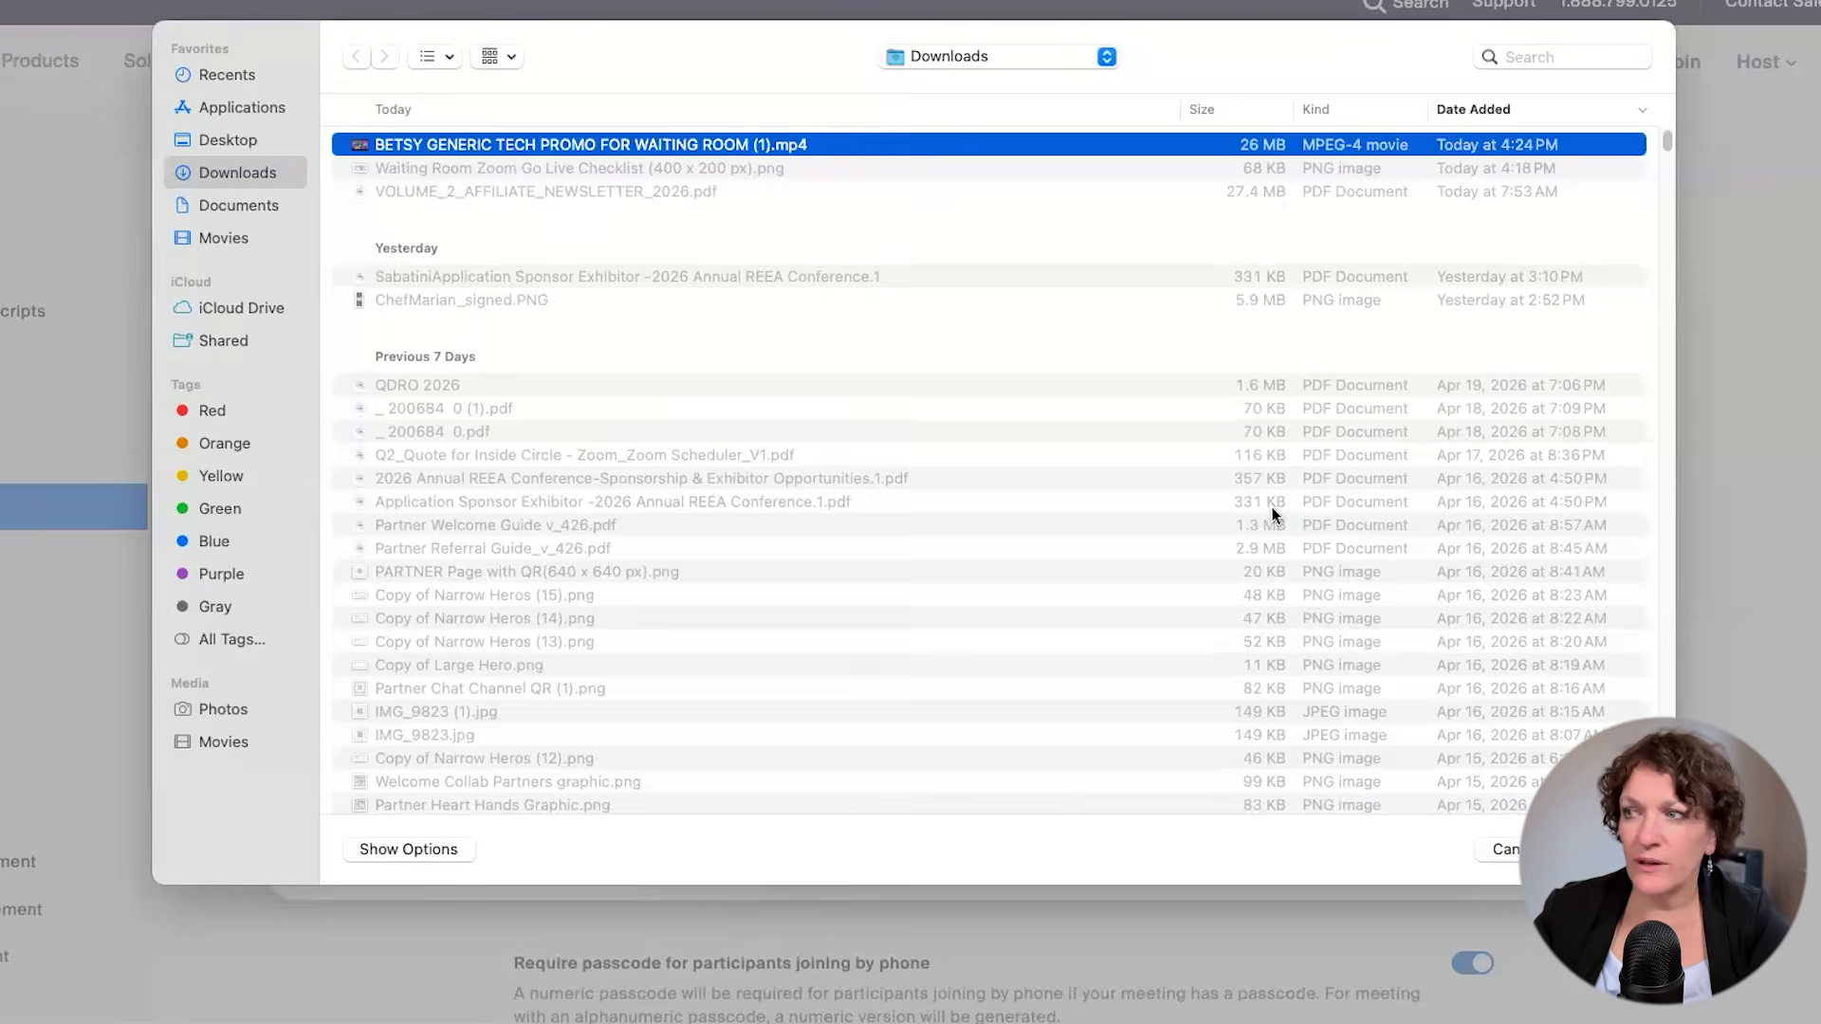
left_click(1603, 849)
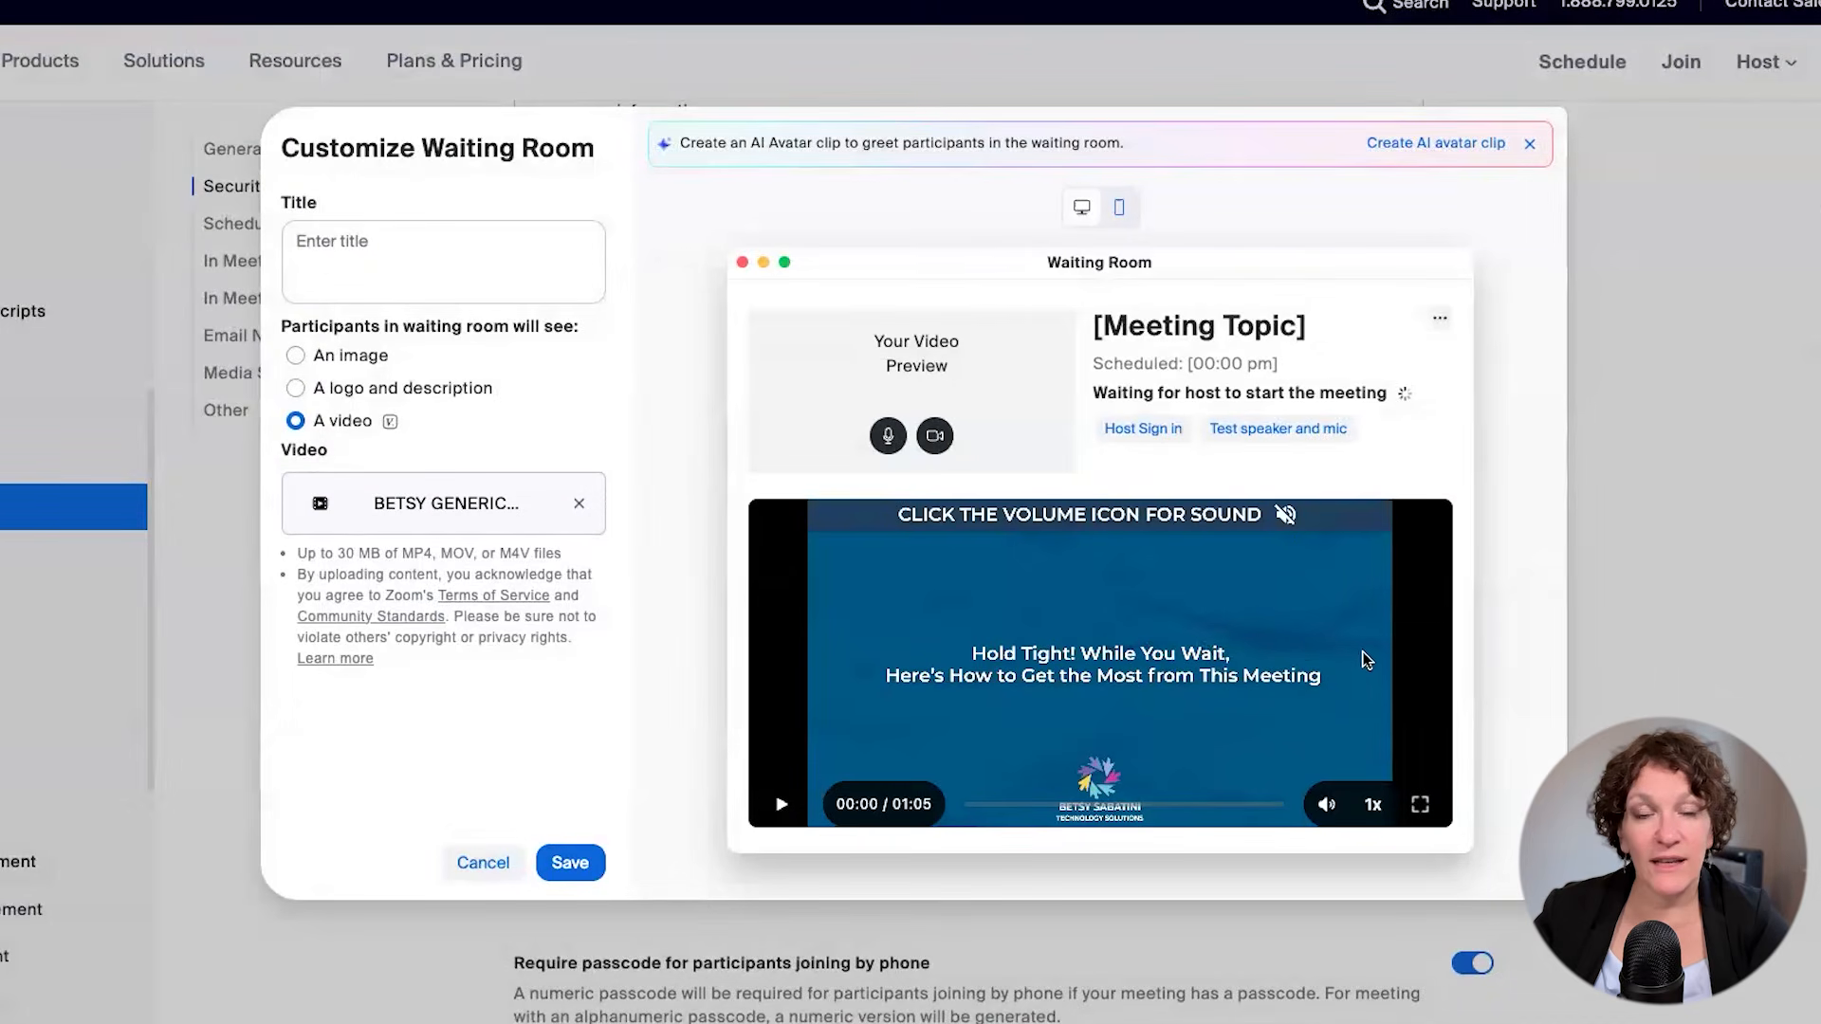
Play the uploaded video briefly in the desktop waiting room preview and pause it
left_click(781, 806)
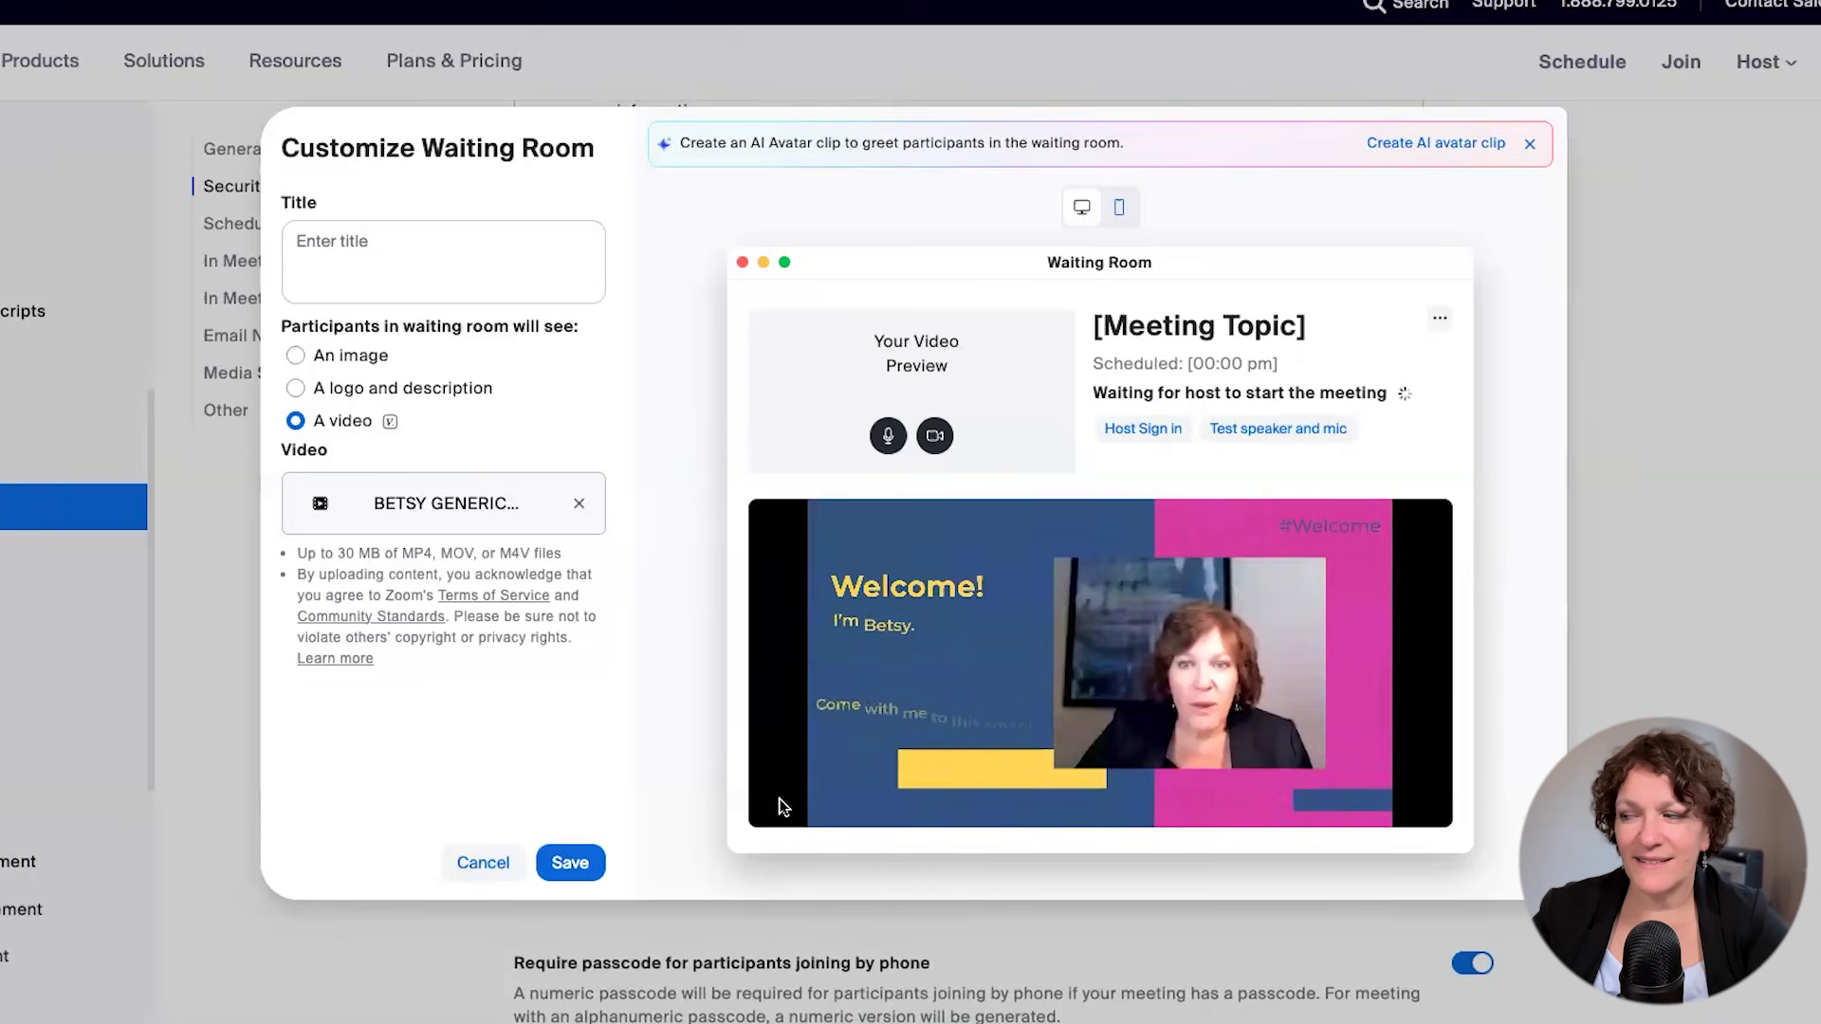
mouse_move(779, 808)
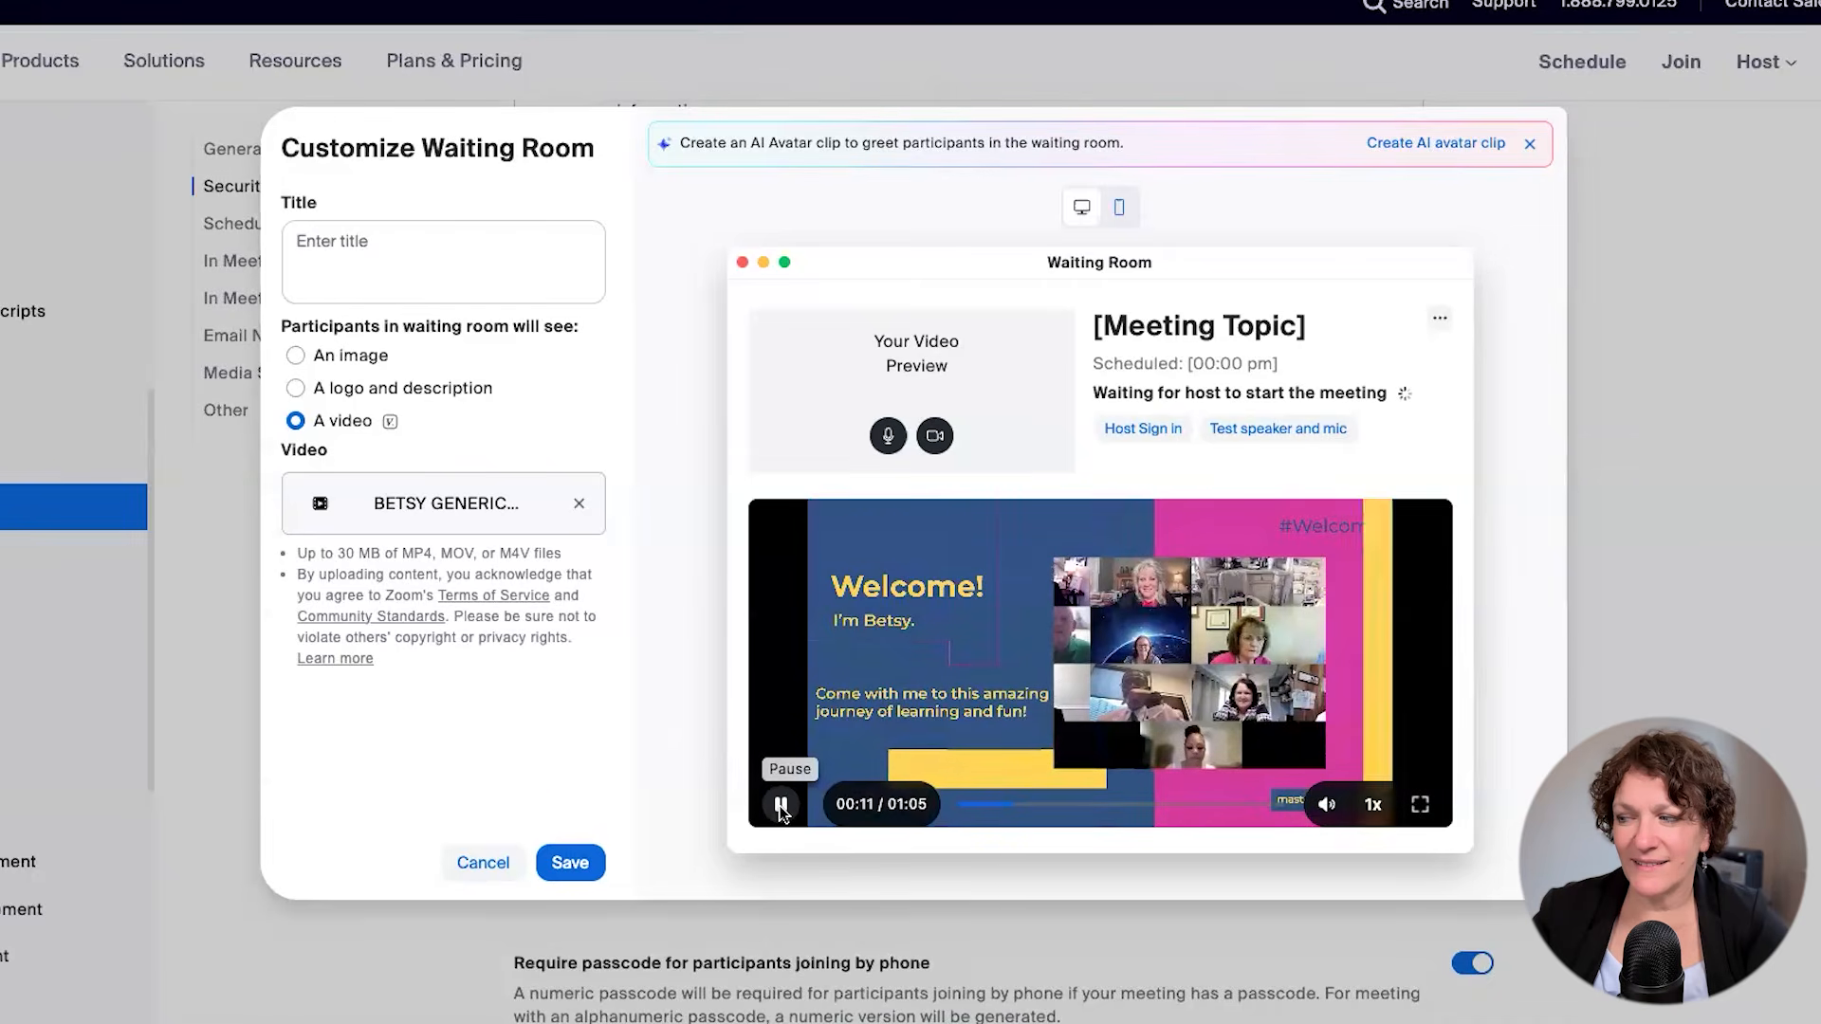
left_click(781, 806)
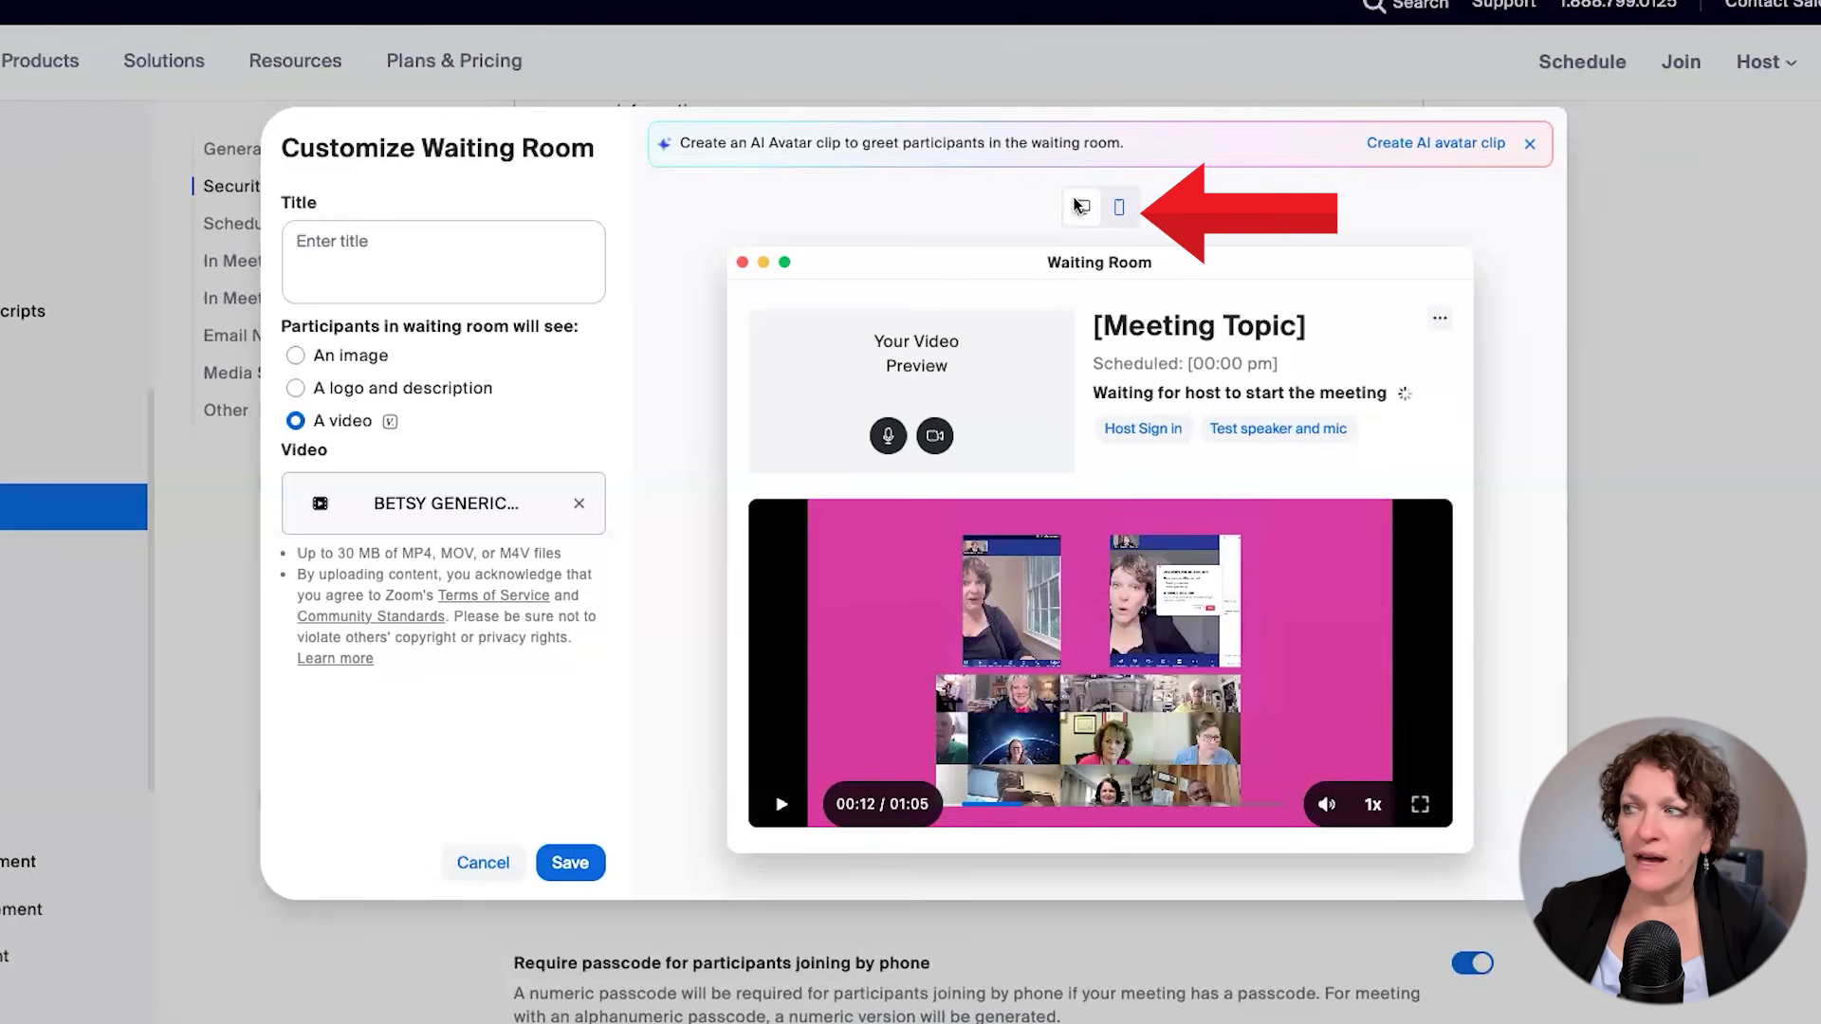
Switch the waiting room preview to the mobile layout, play the video briefly there, and pause it
left_click(1121, 208)
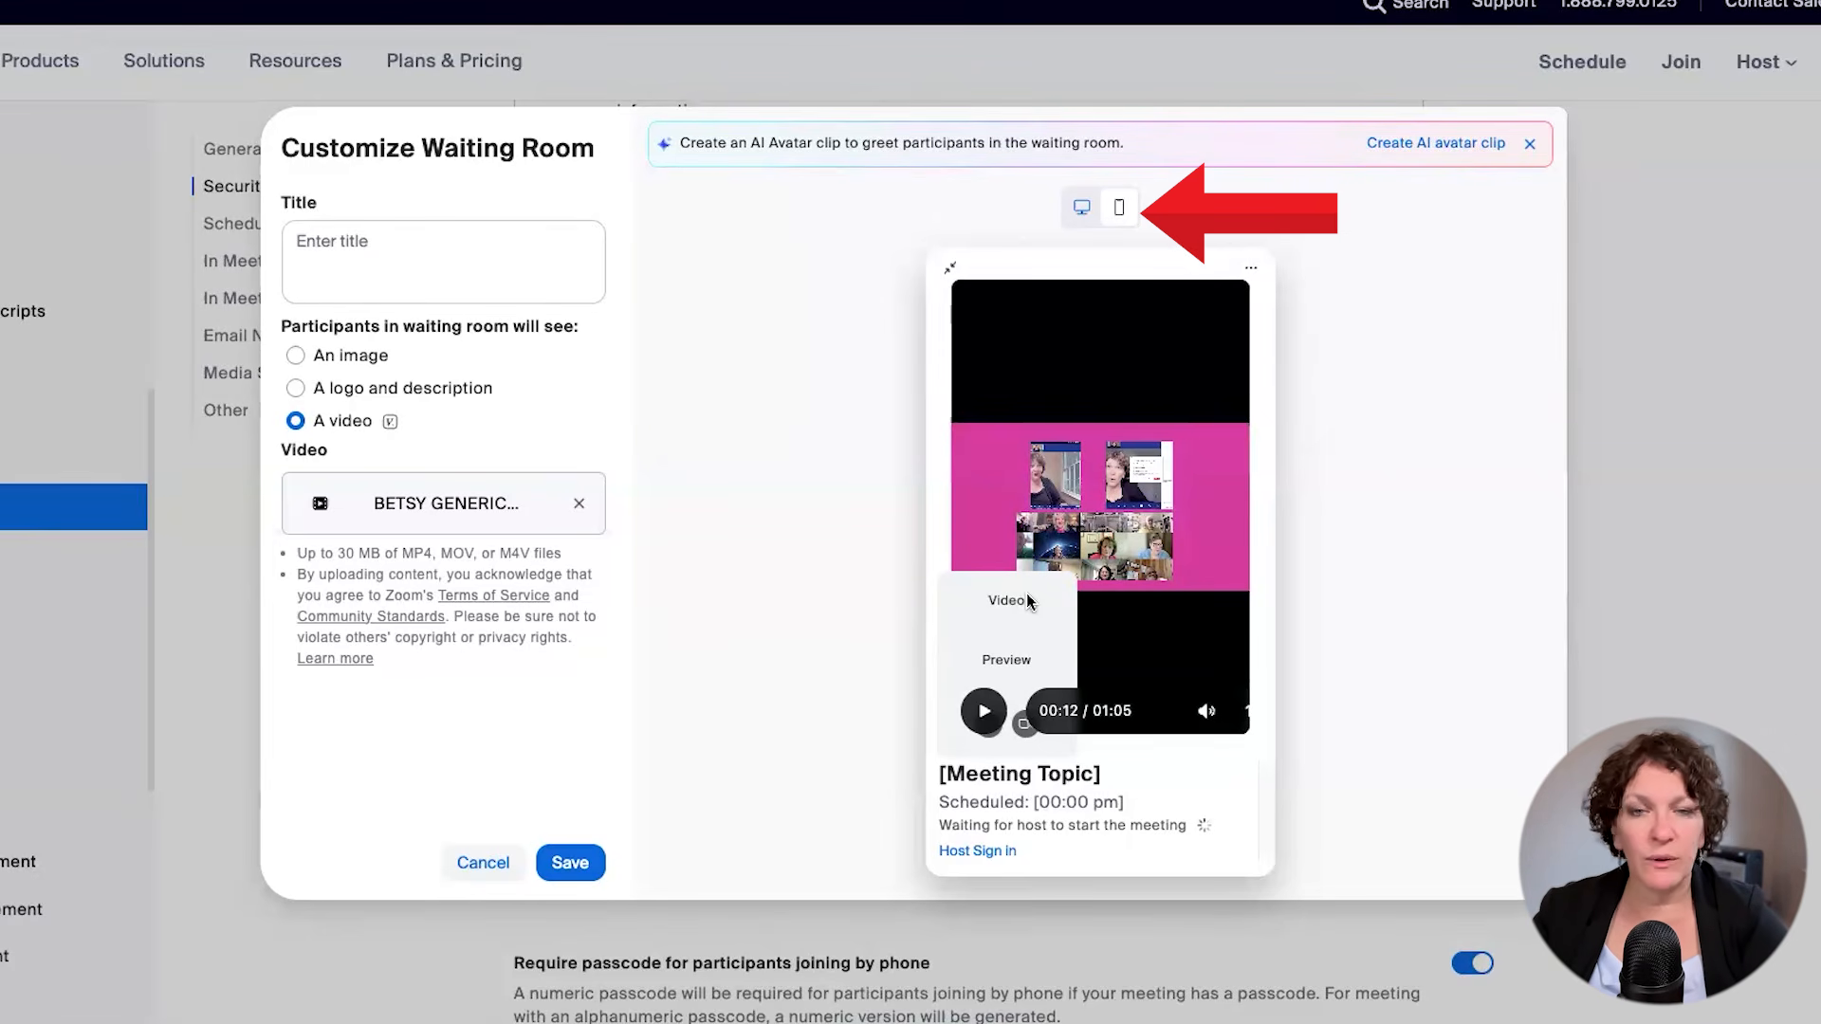
left_click(984, 711)
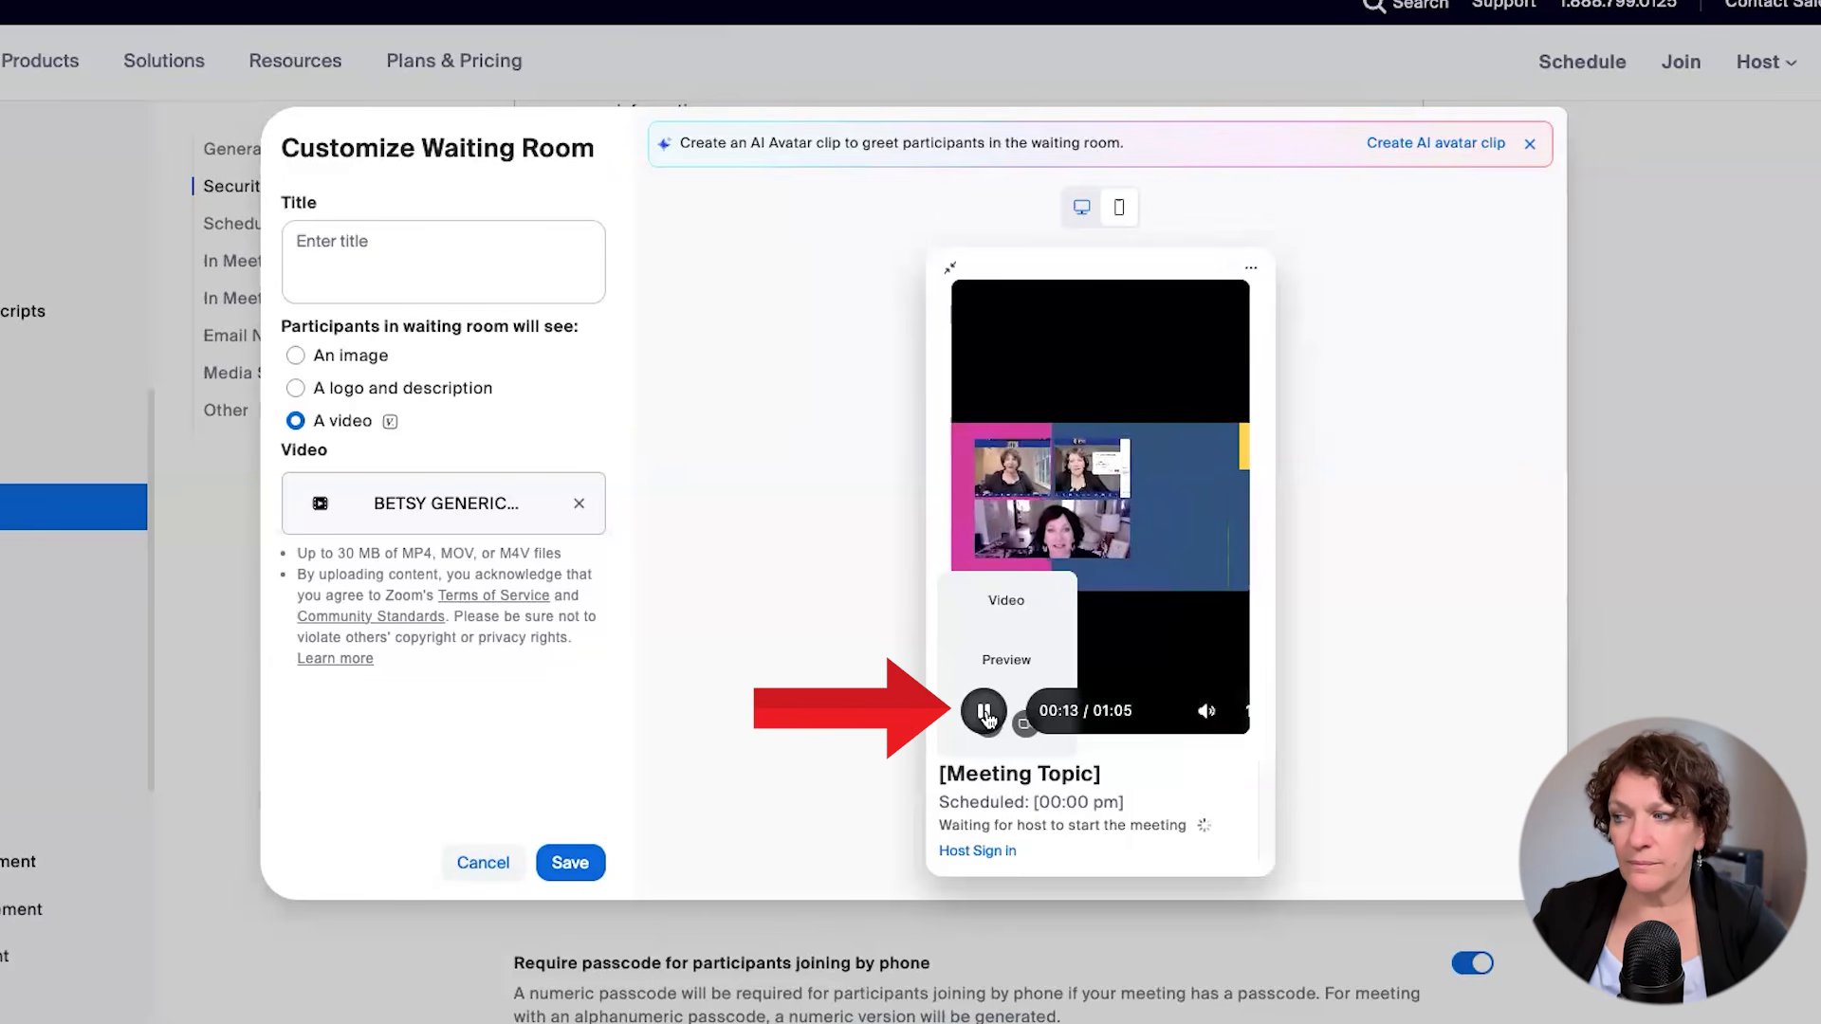
left_click(990, 719)
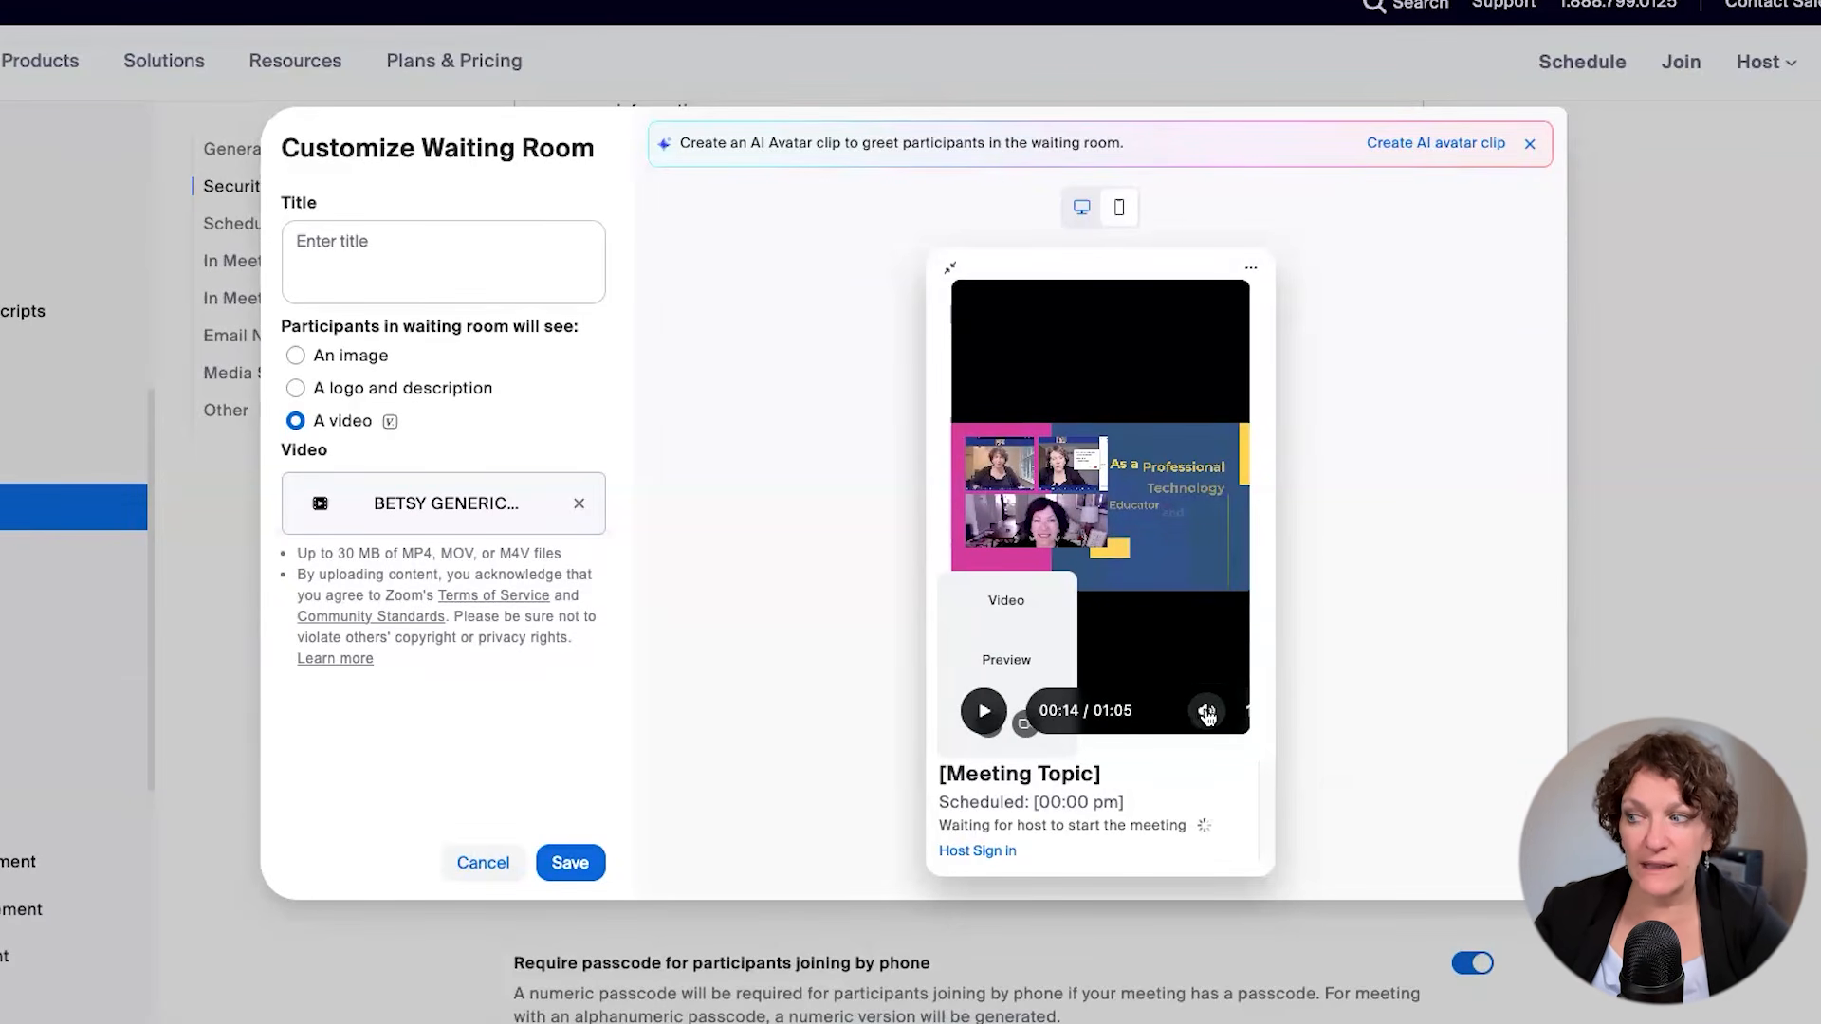
mouse_move(1204, 713)
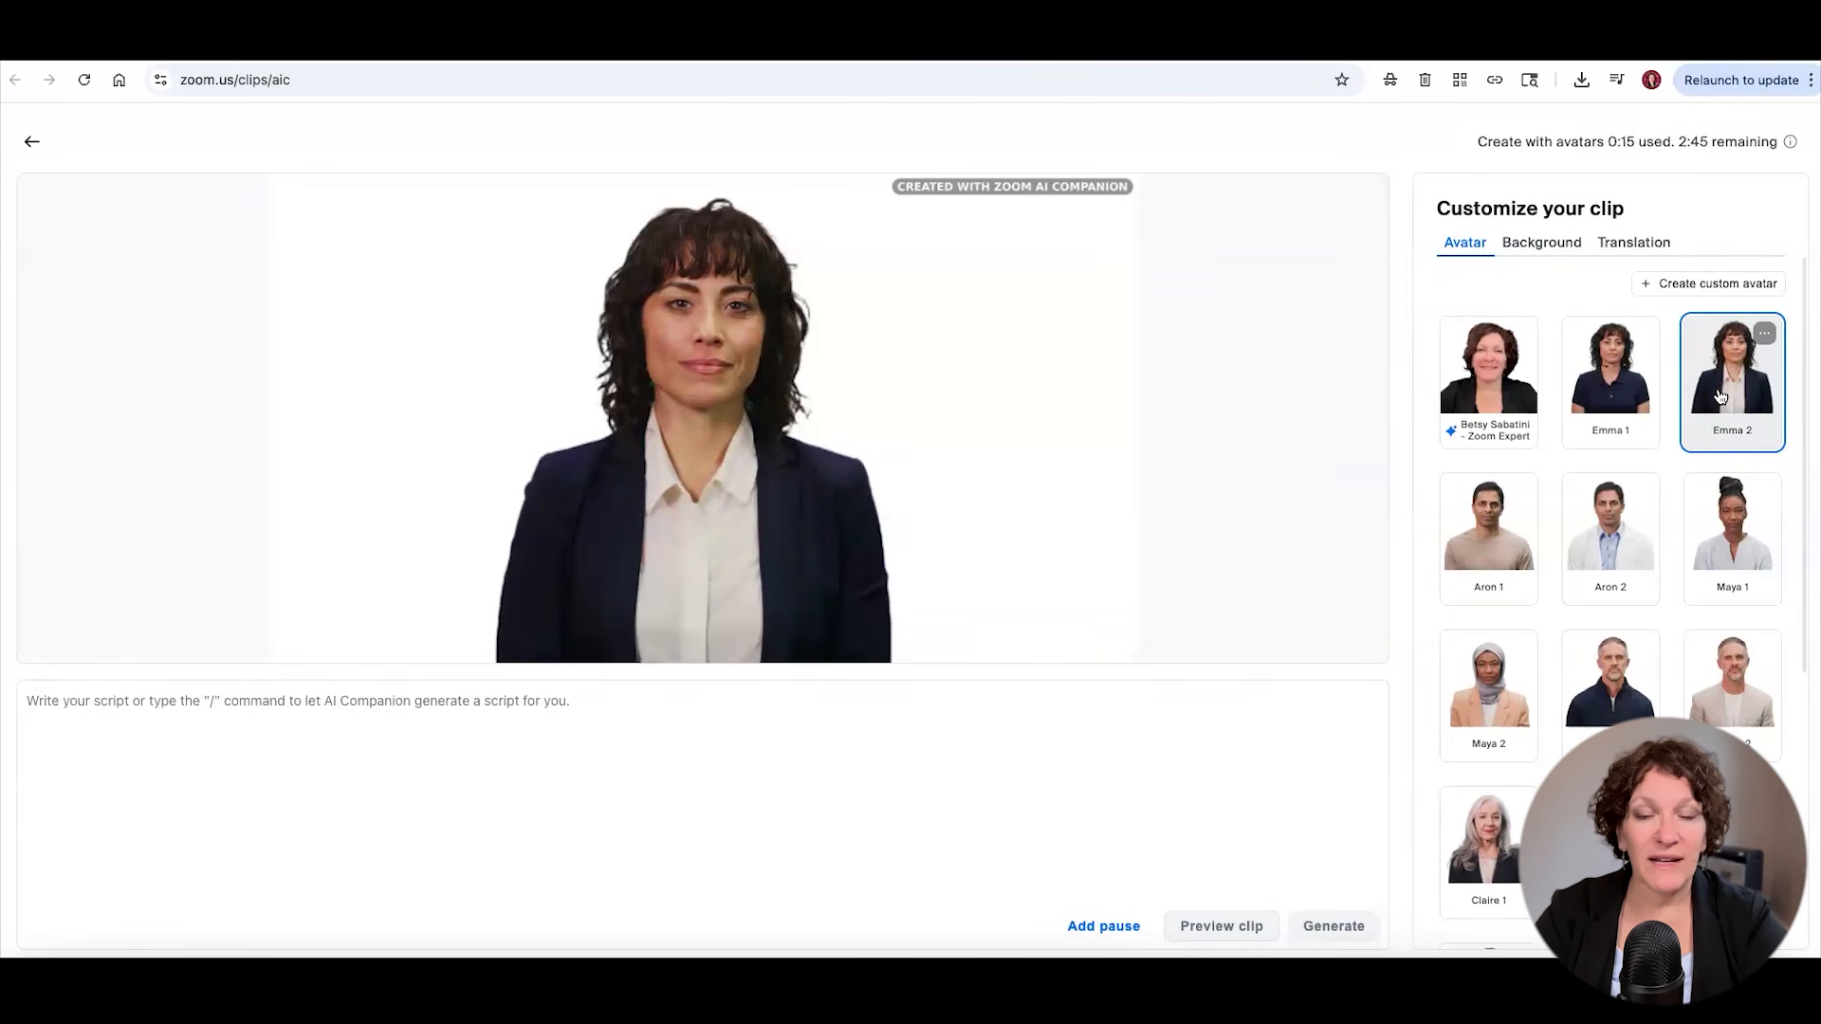
Try several stock avatars, including Julian 1, Ivy 2 and Alex 2, and choose Emma 2 for the AI avatar clip
left_click(1610, 693)
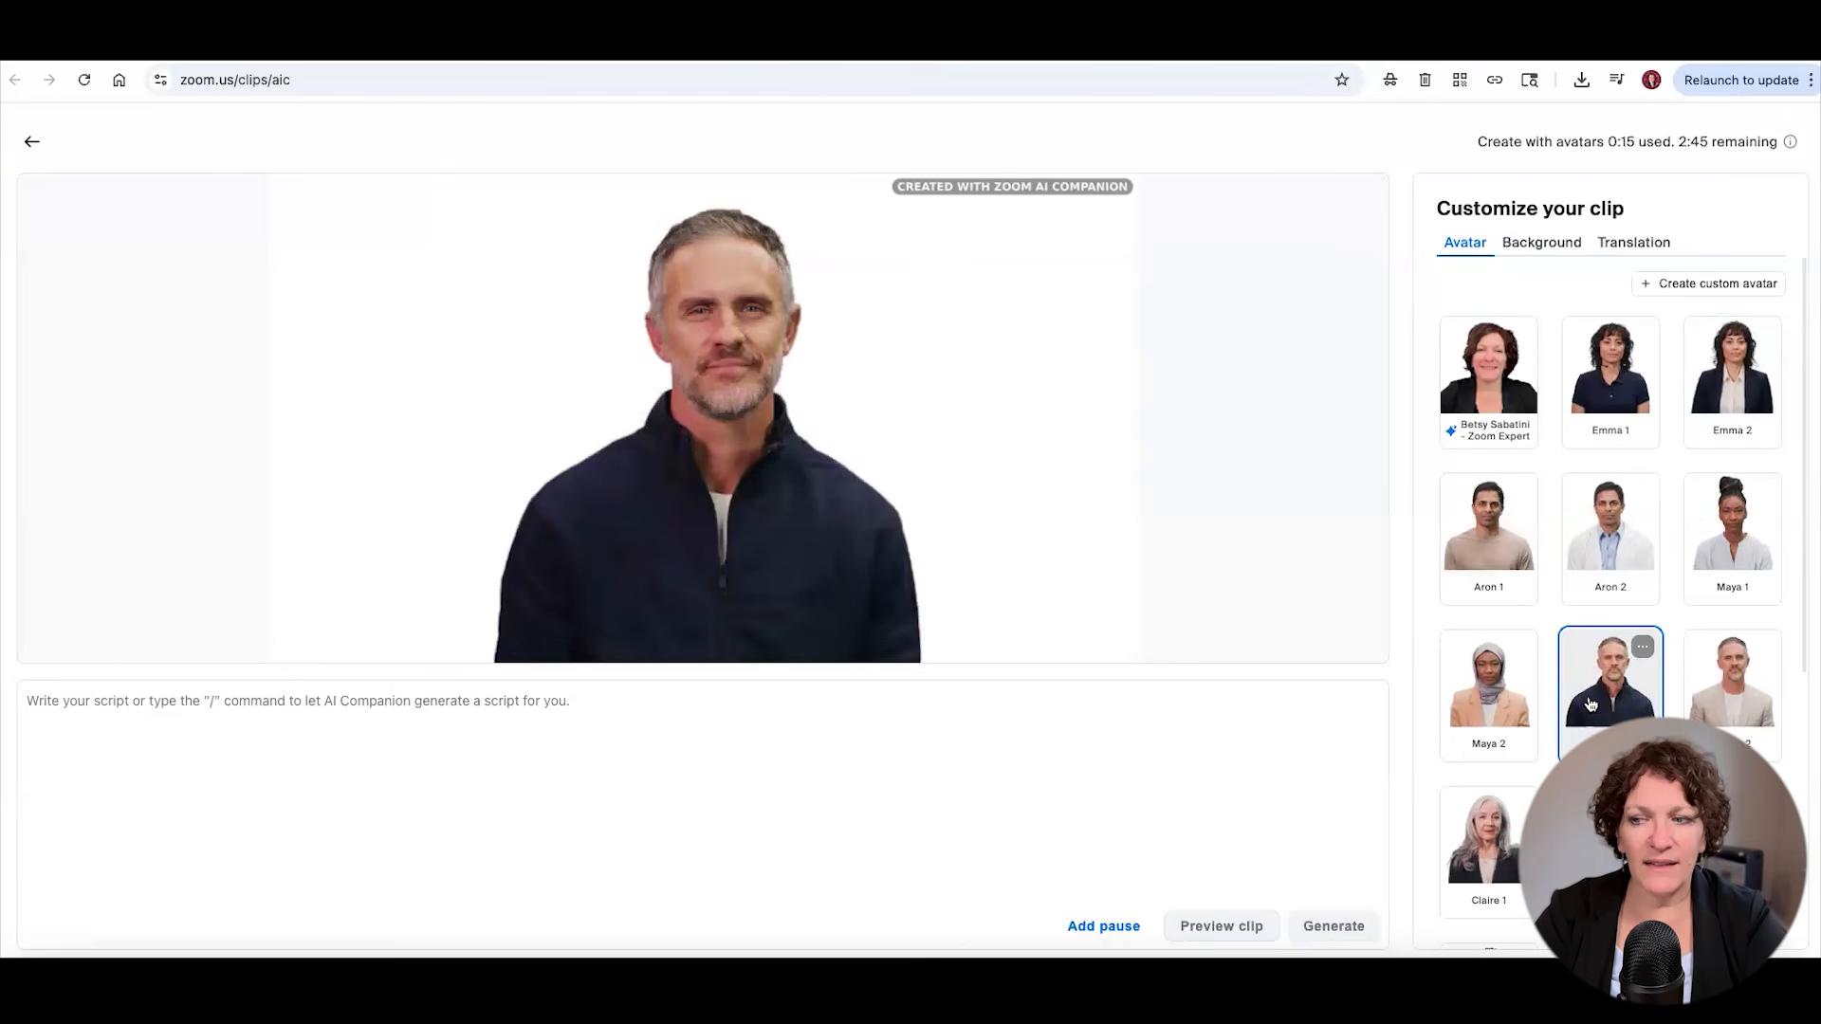
scroll(1591, 704, "down", 2)
scroll(1591, 703, "down", 3)
left_click(1732, 574)
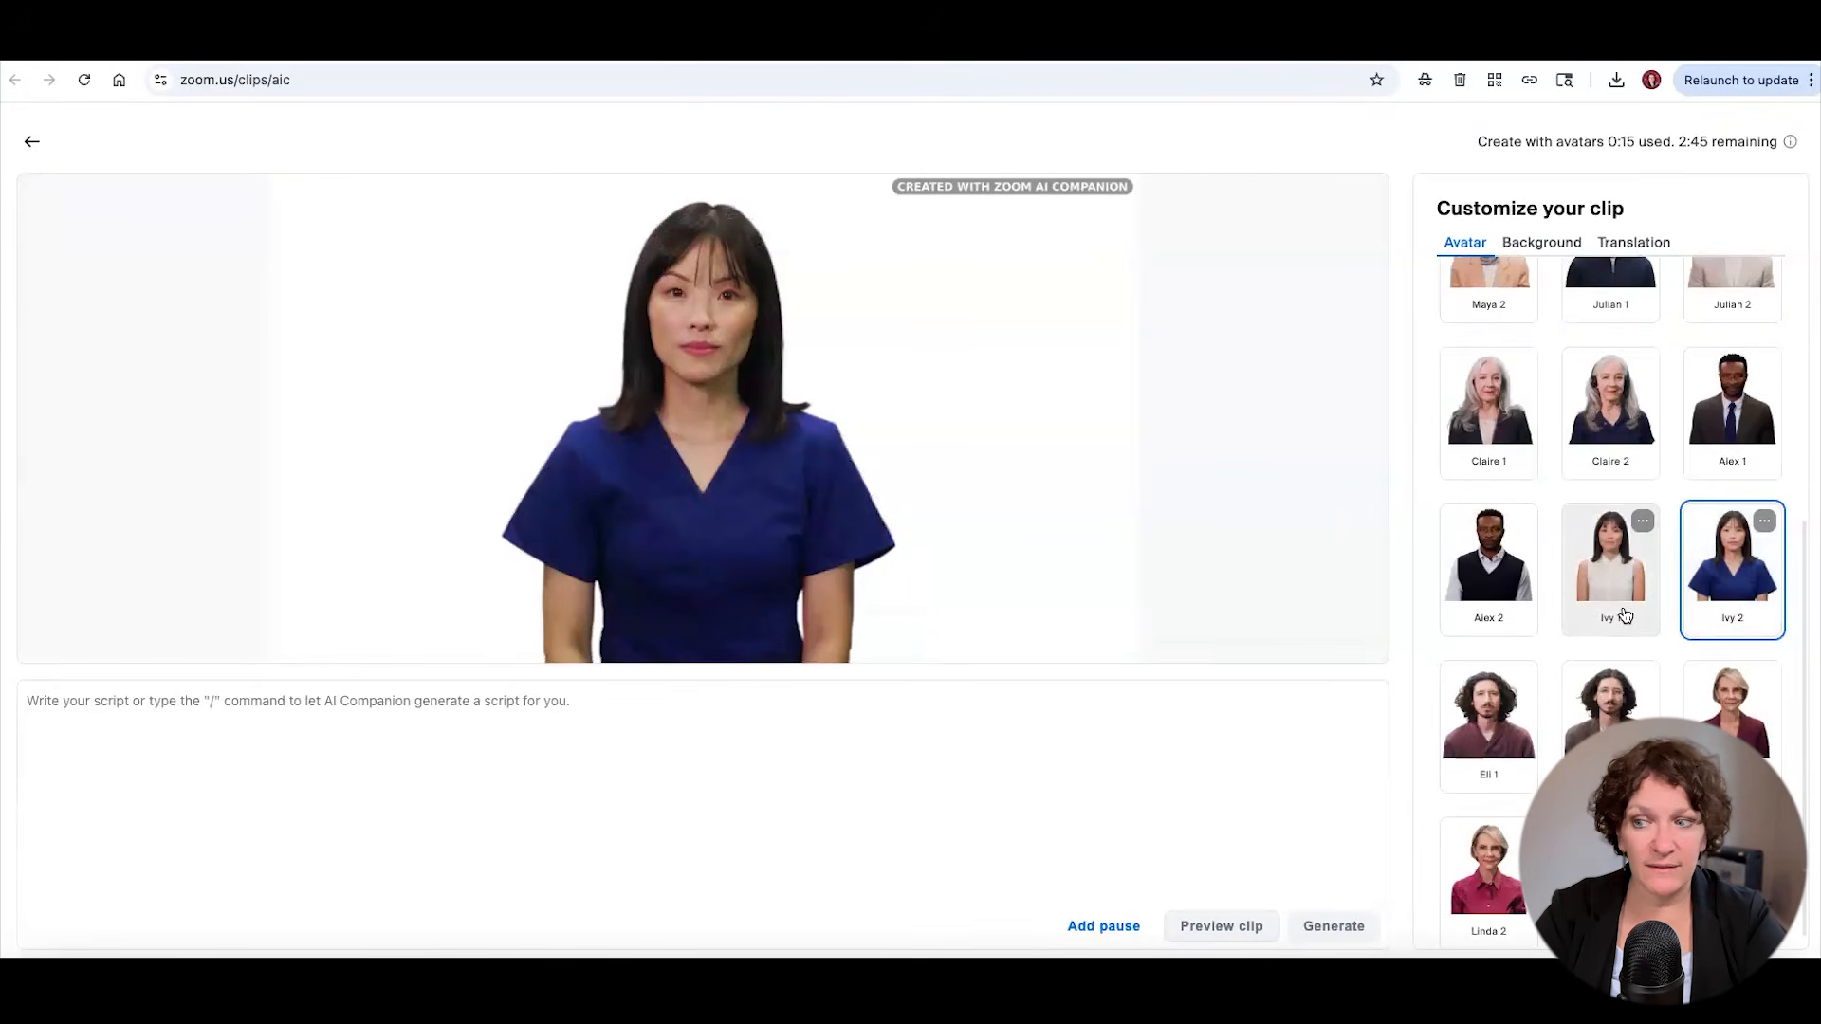
left_click(1506, 891)
left_click(1489, 559)
scroll(1564, 569, "up", 5)
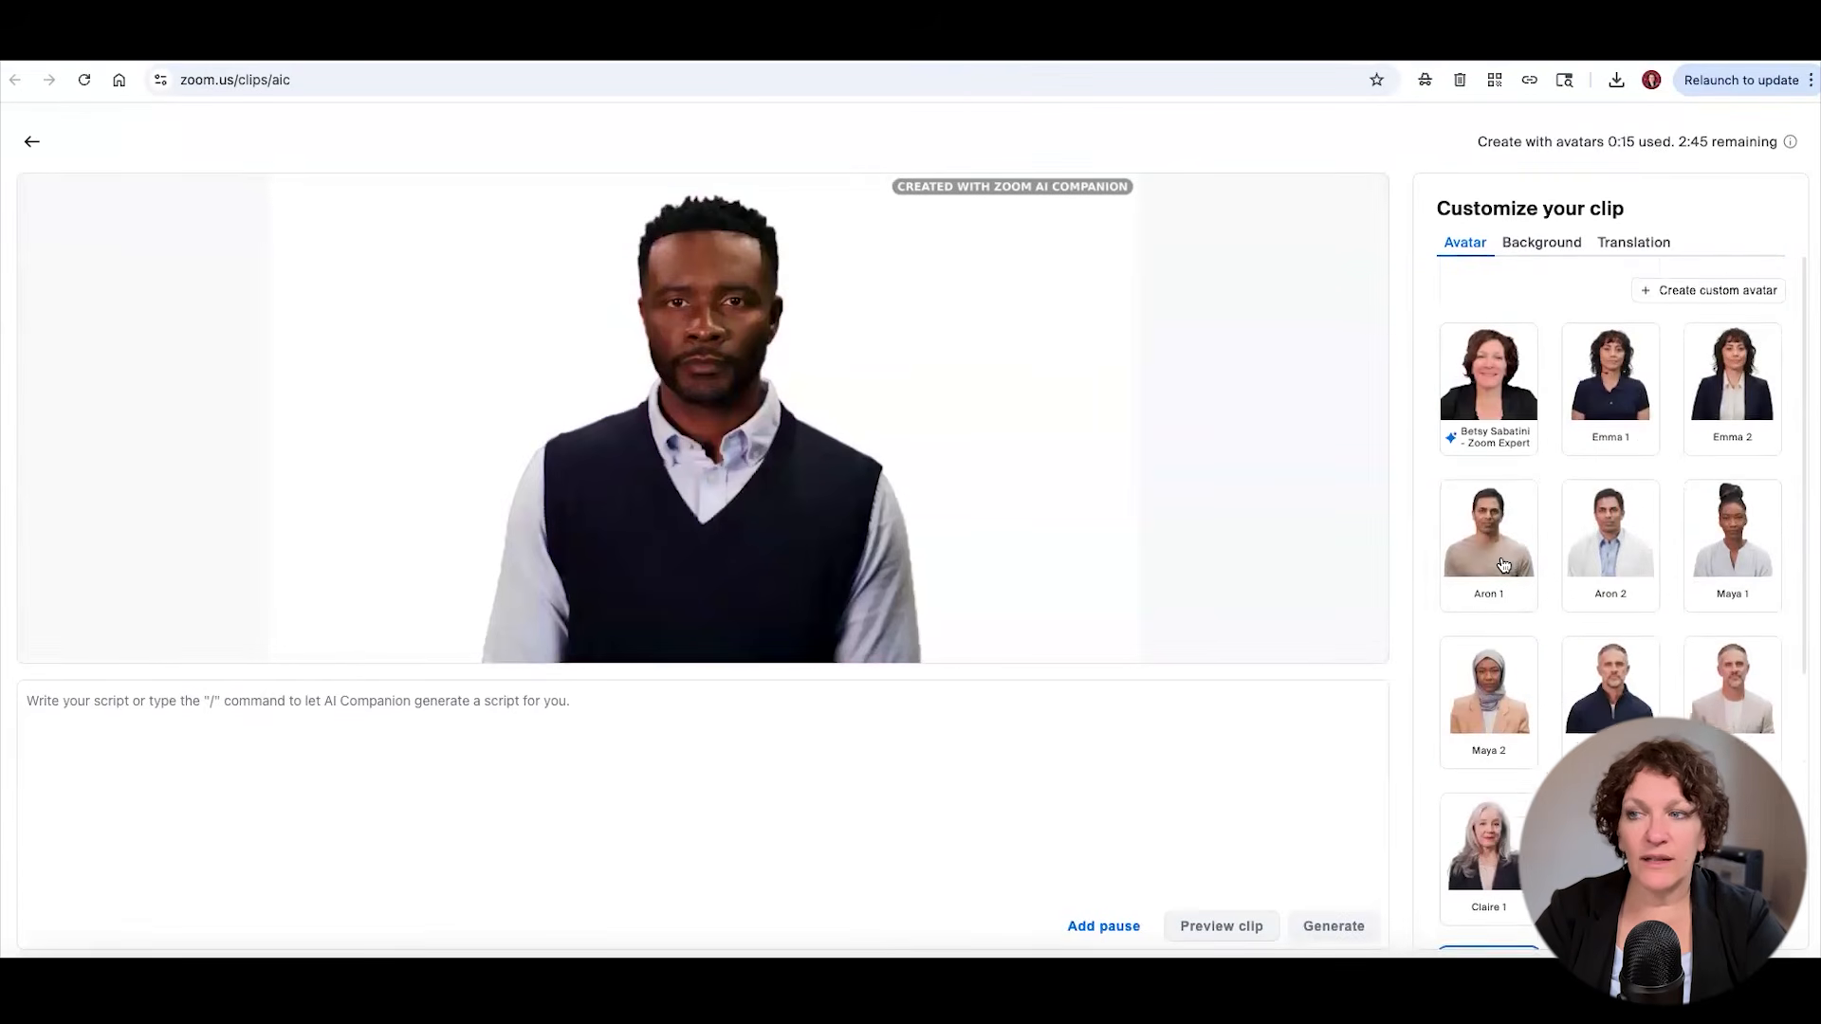
left_click(1690, 372)
Compare office backgrounds for the avatar clip and apply the classroom background with the green chalkboard
left_click(1541, 243)
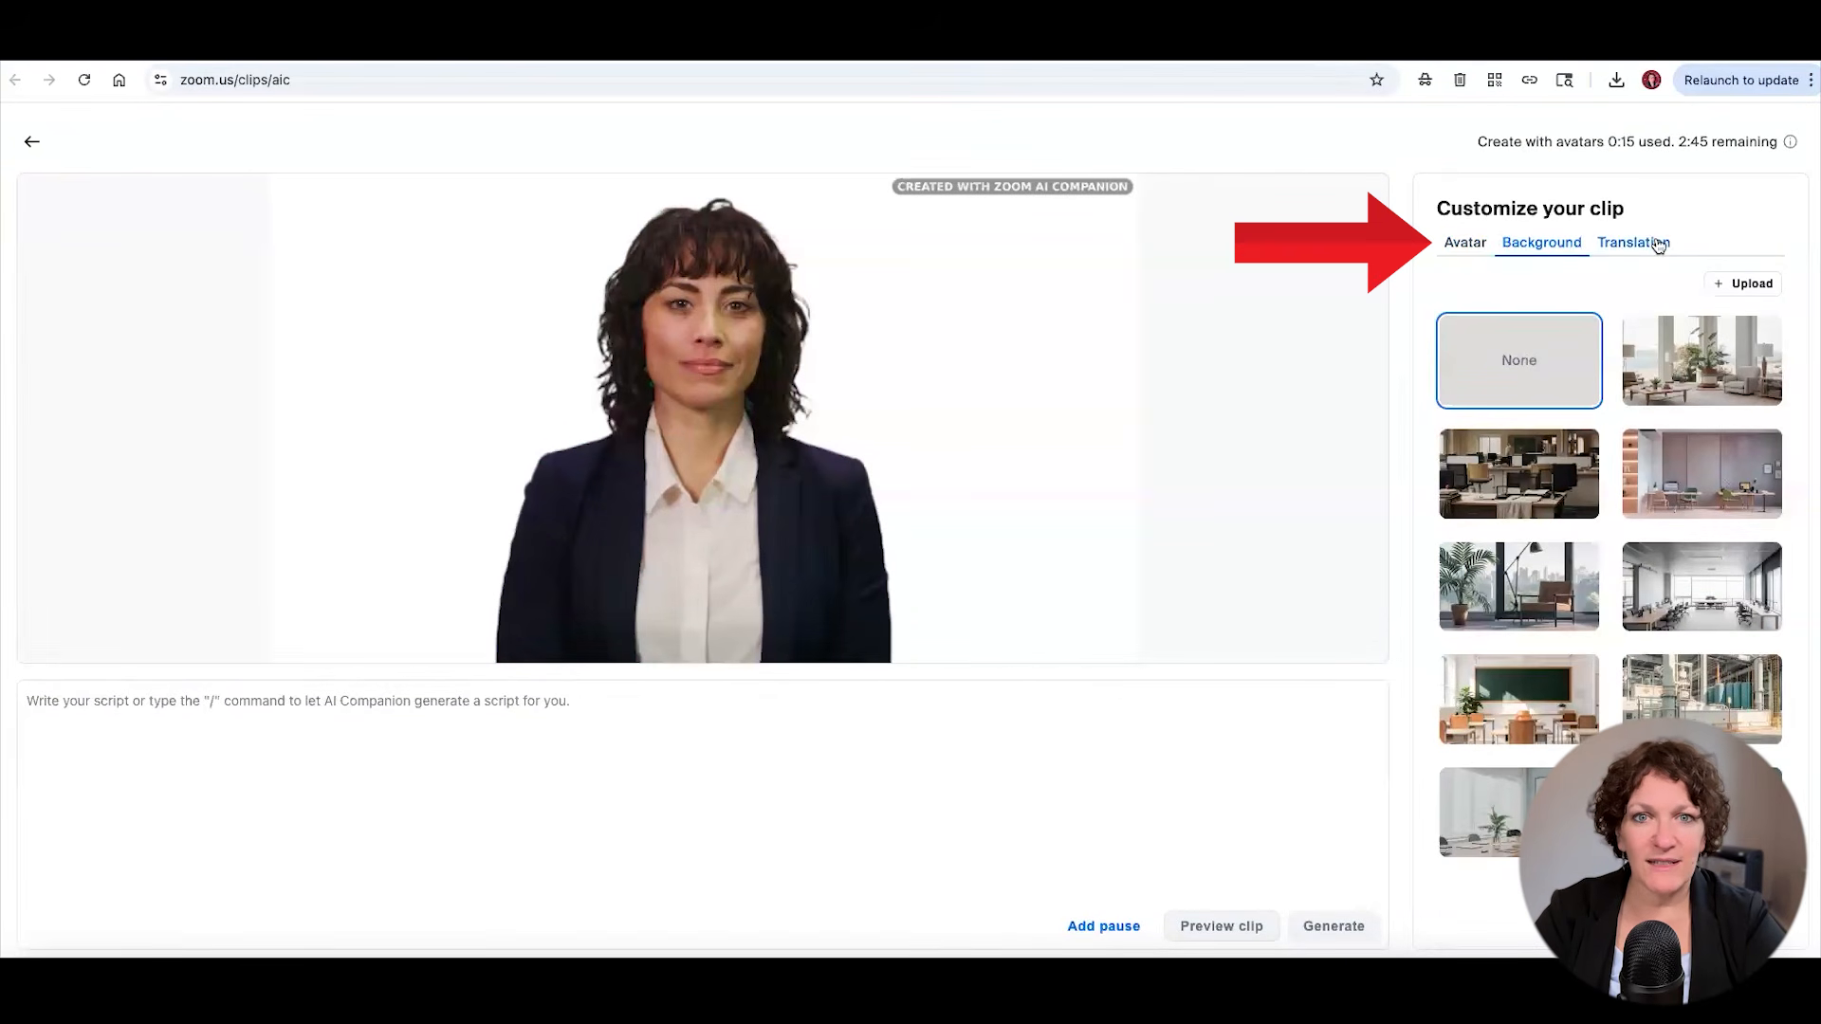
left_click(1673, 501)
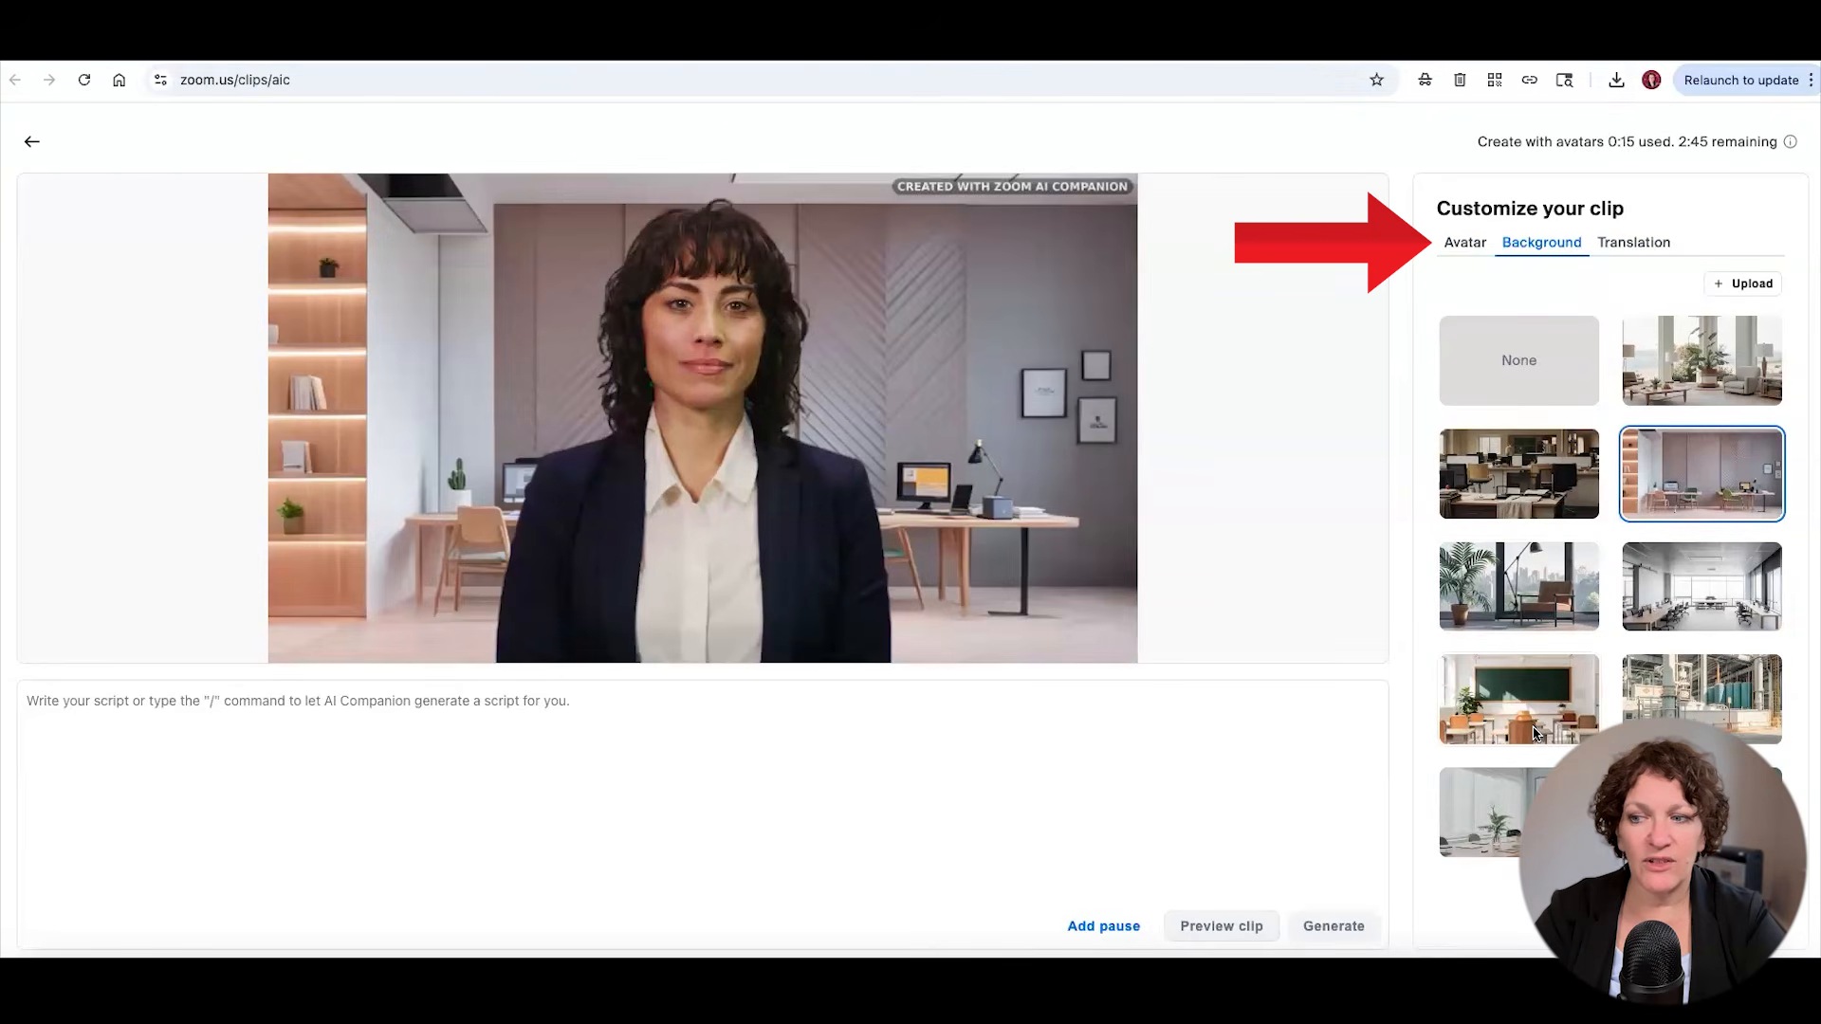
left_click(1563, 662)
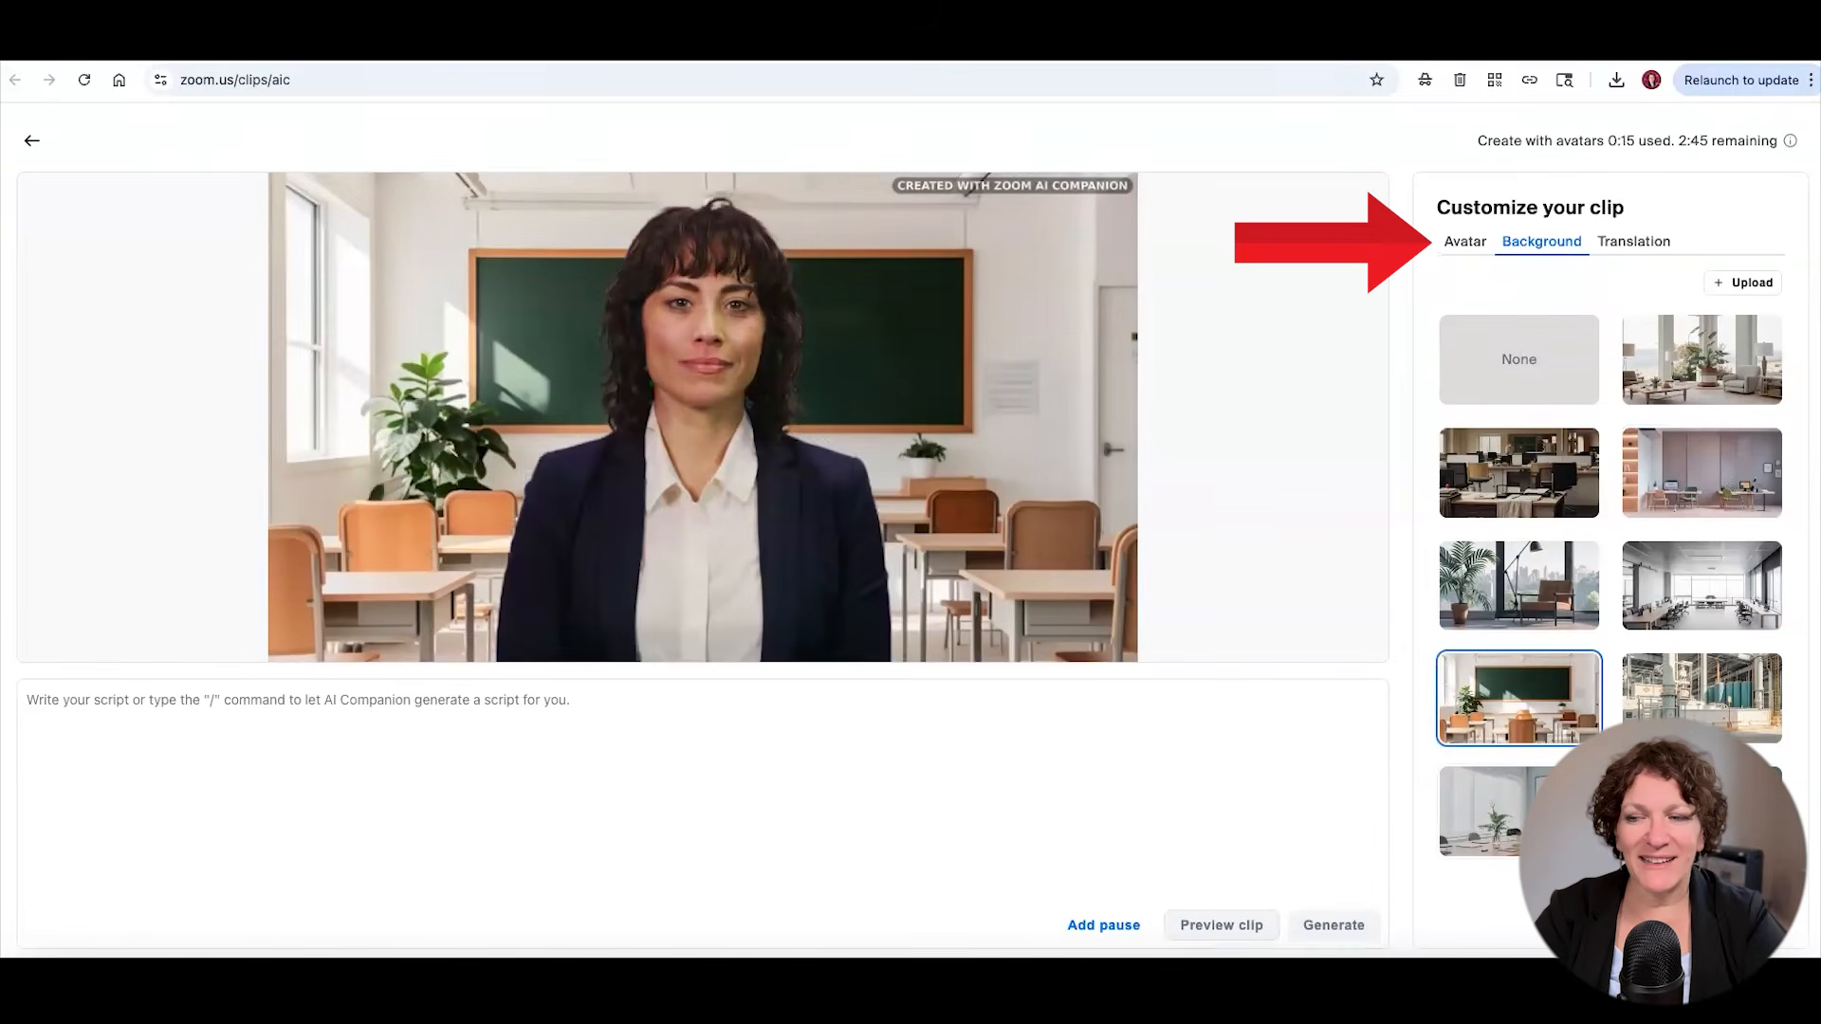
left_click(1693, 588)
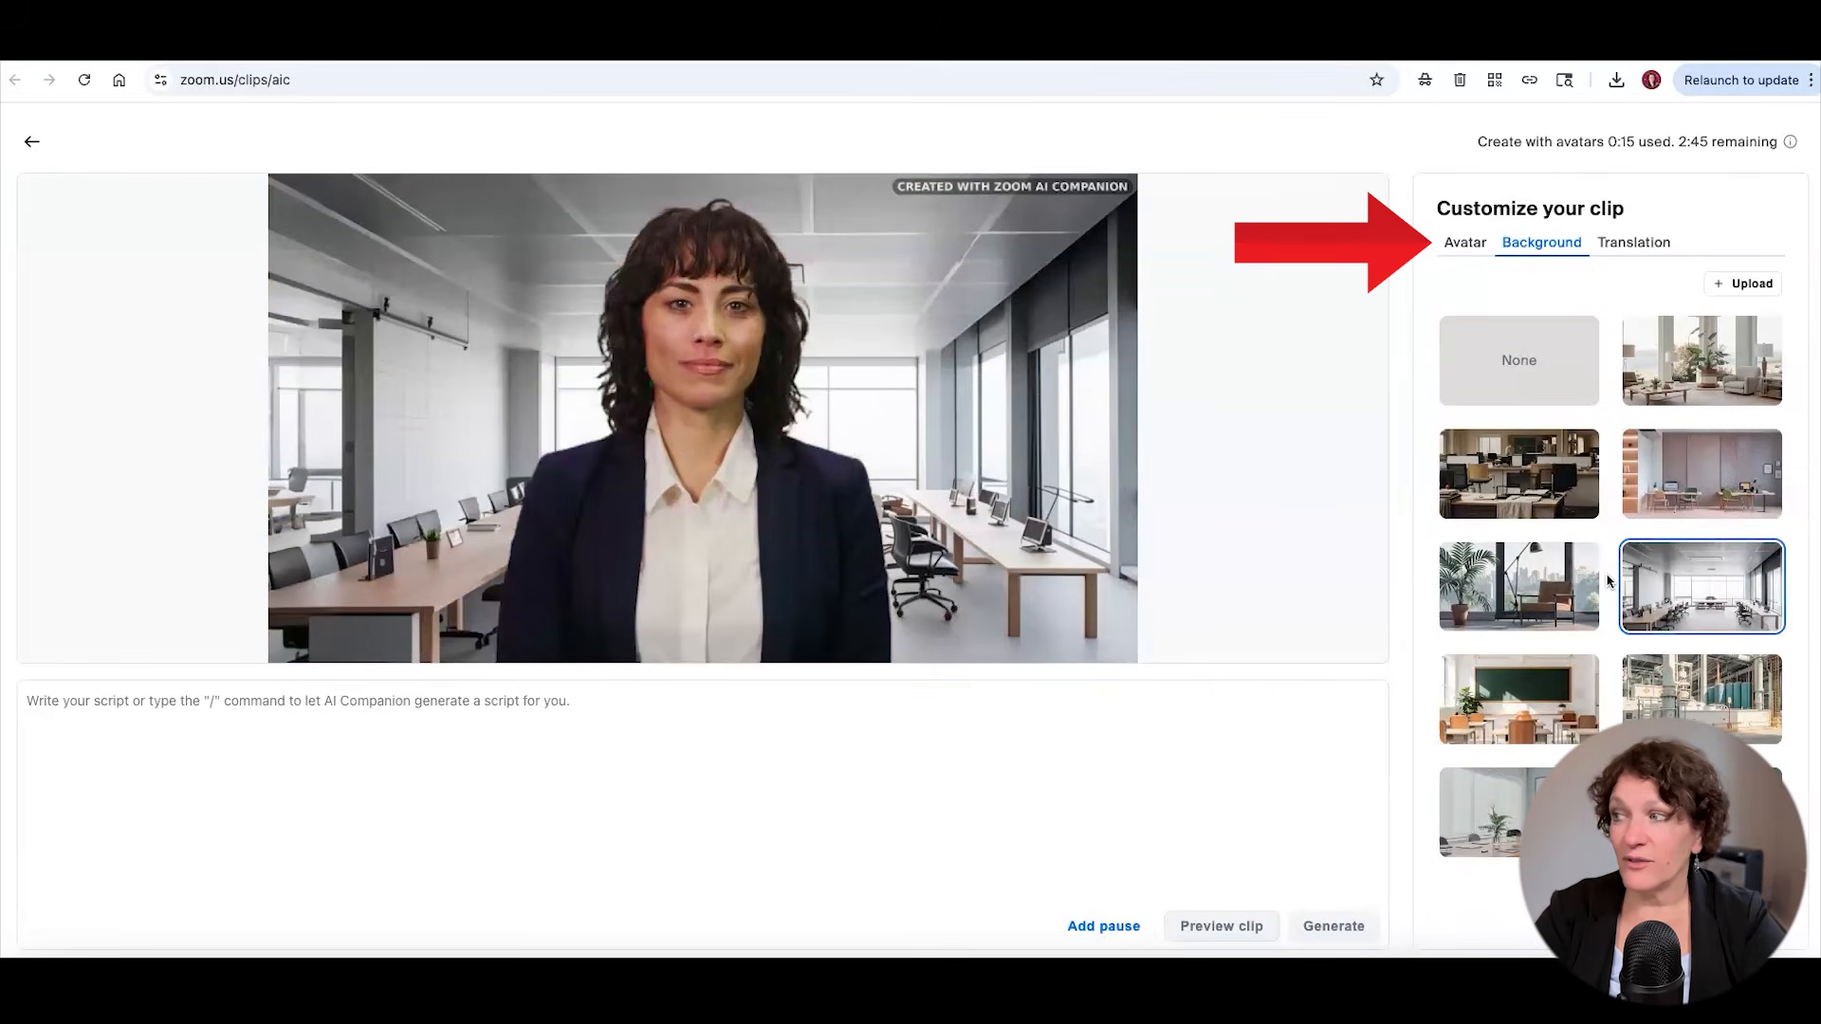
left_click(1514, 711)
left_click(1631, 249)
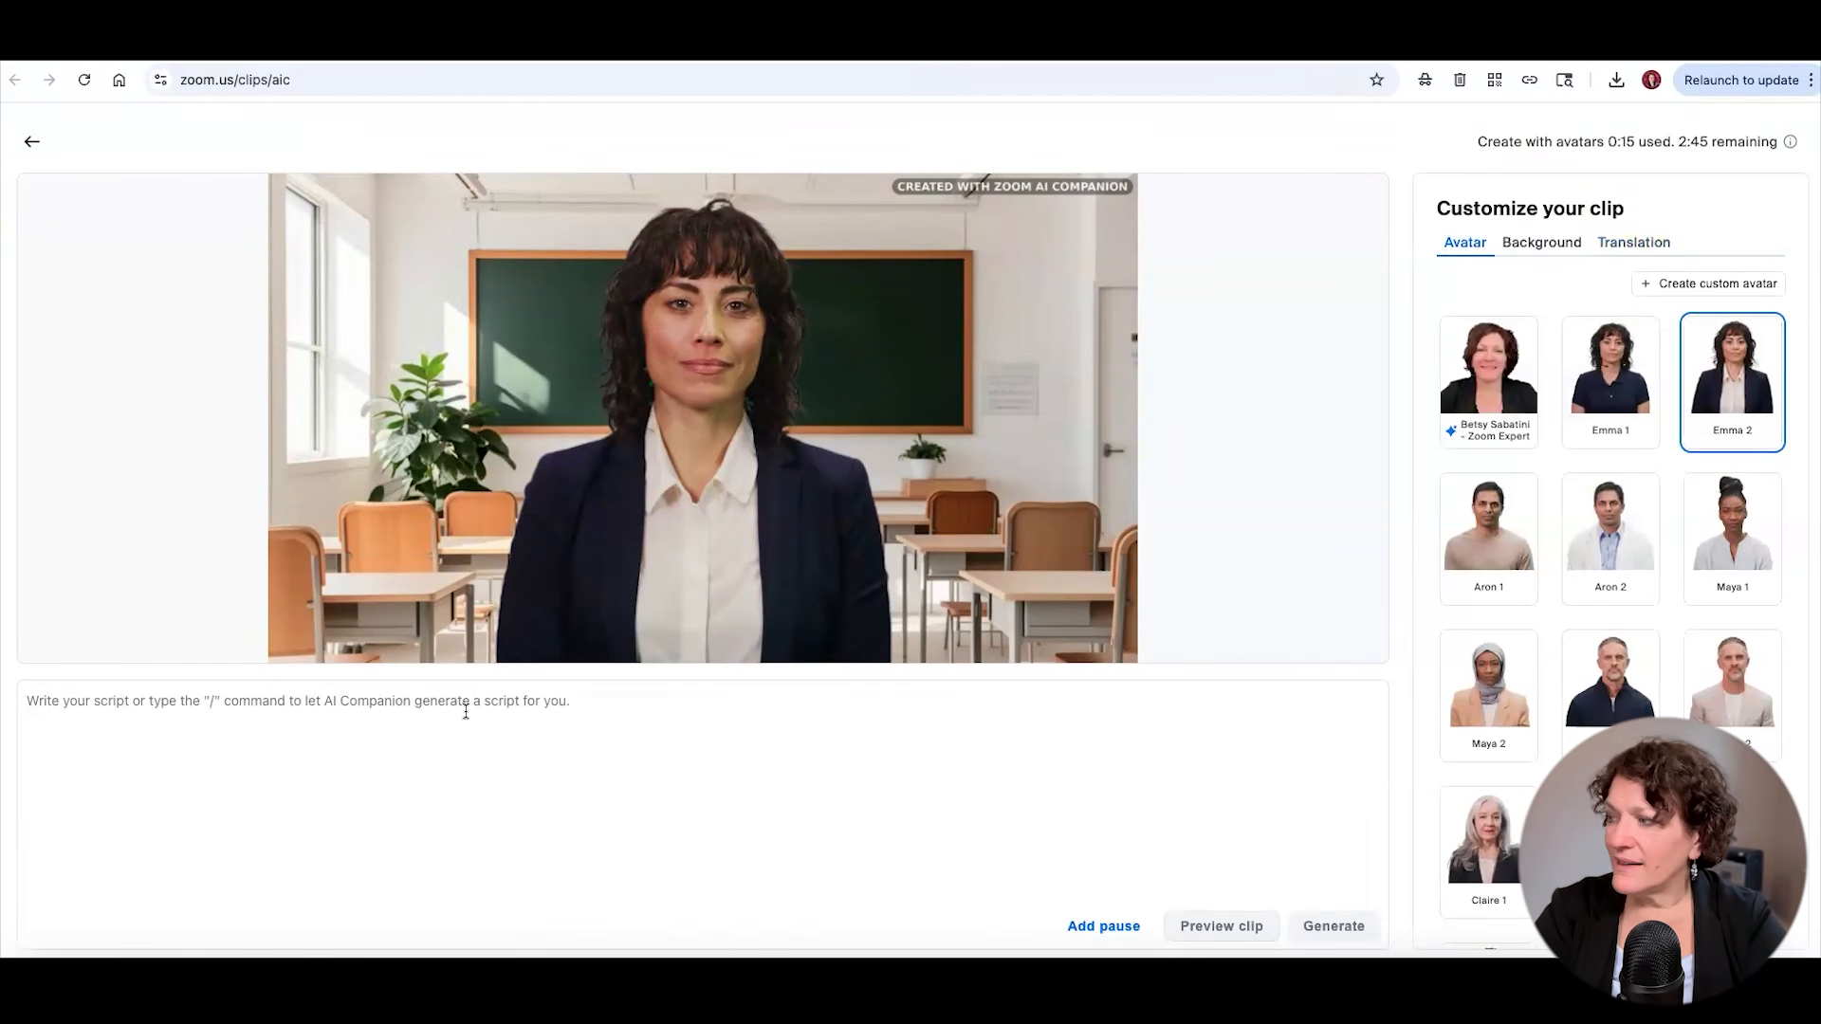
Write the avatar clip's script: "Welcome to the Zoom Business Academy!"
left_click(466, 711)
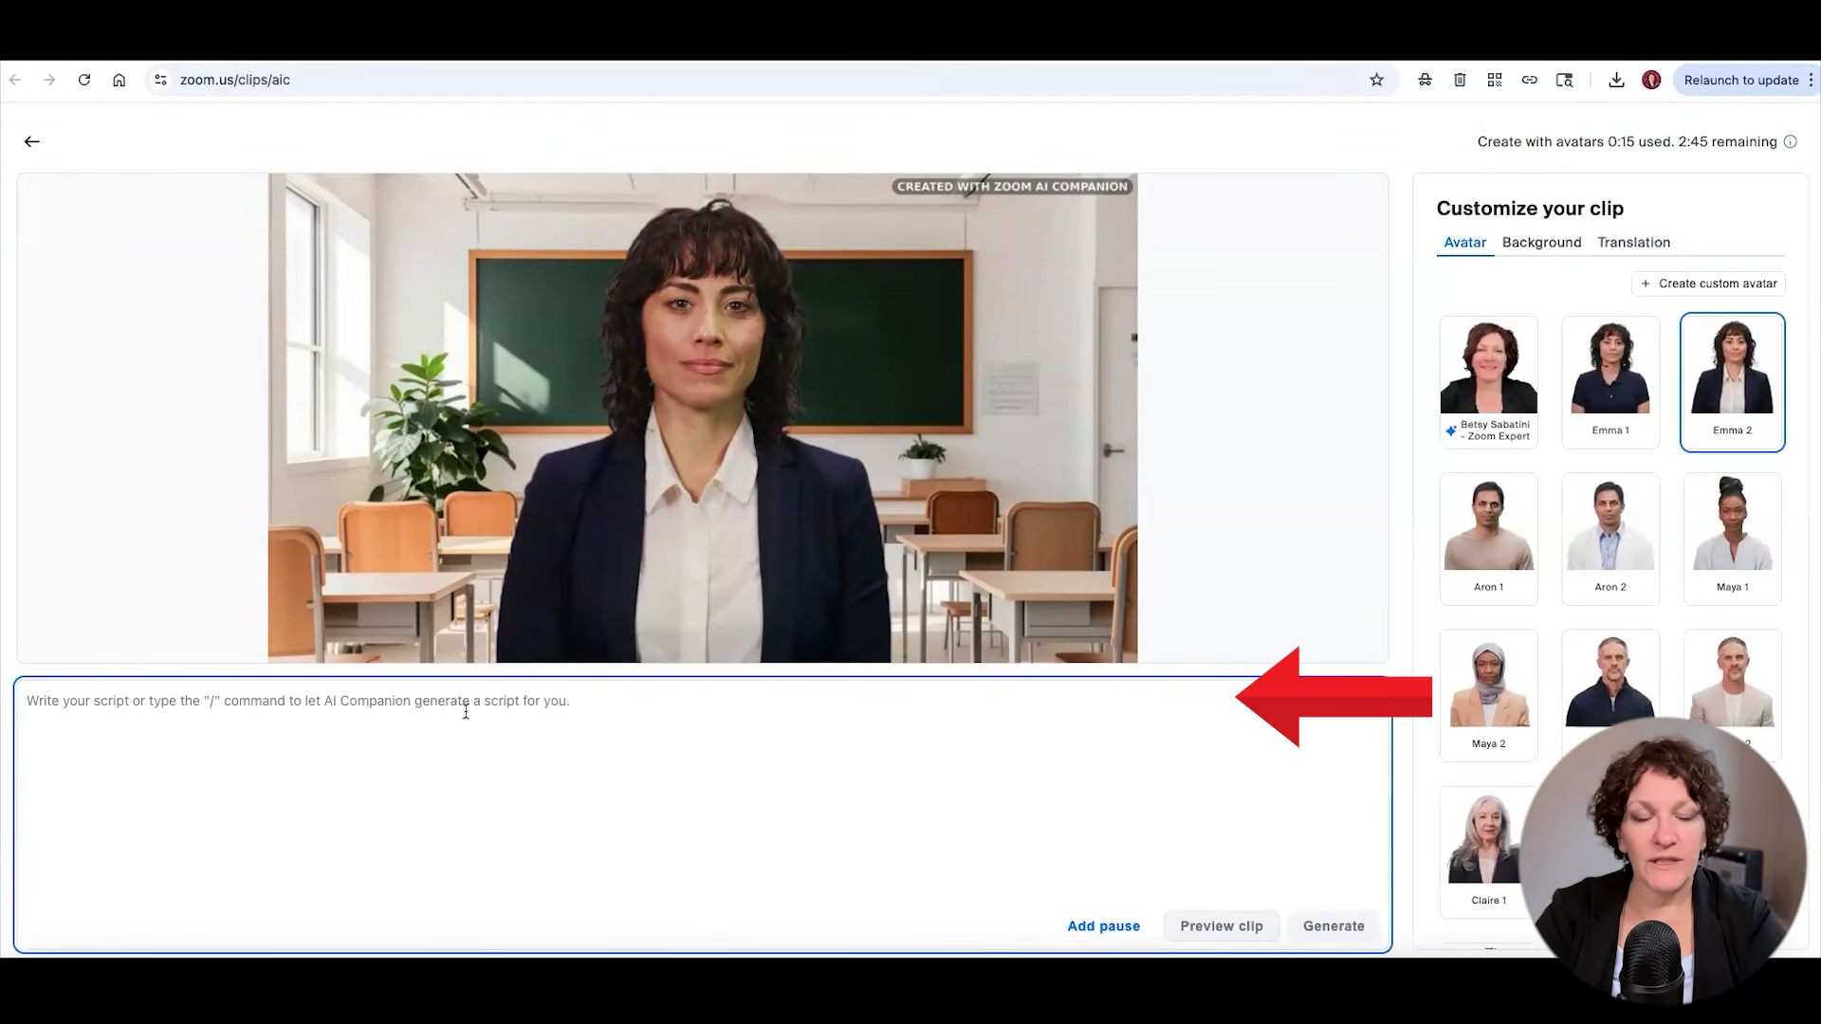
type("Welcome to the Zoom Business Academy!")
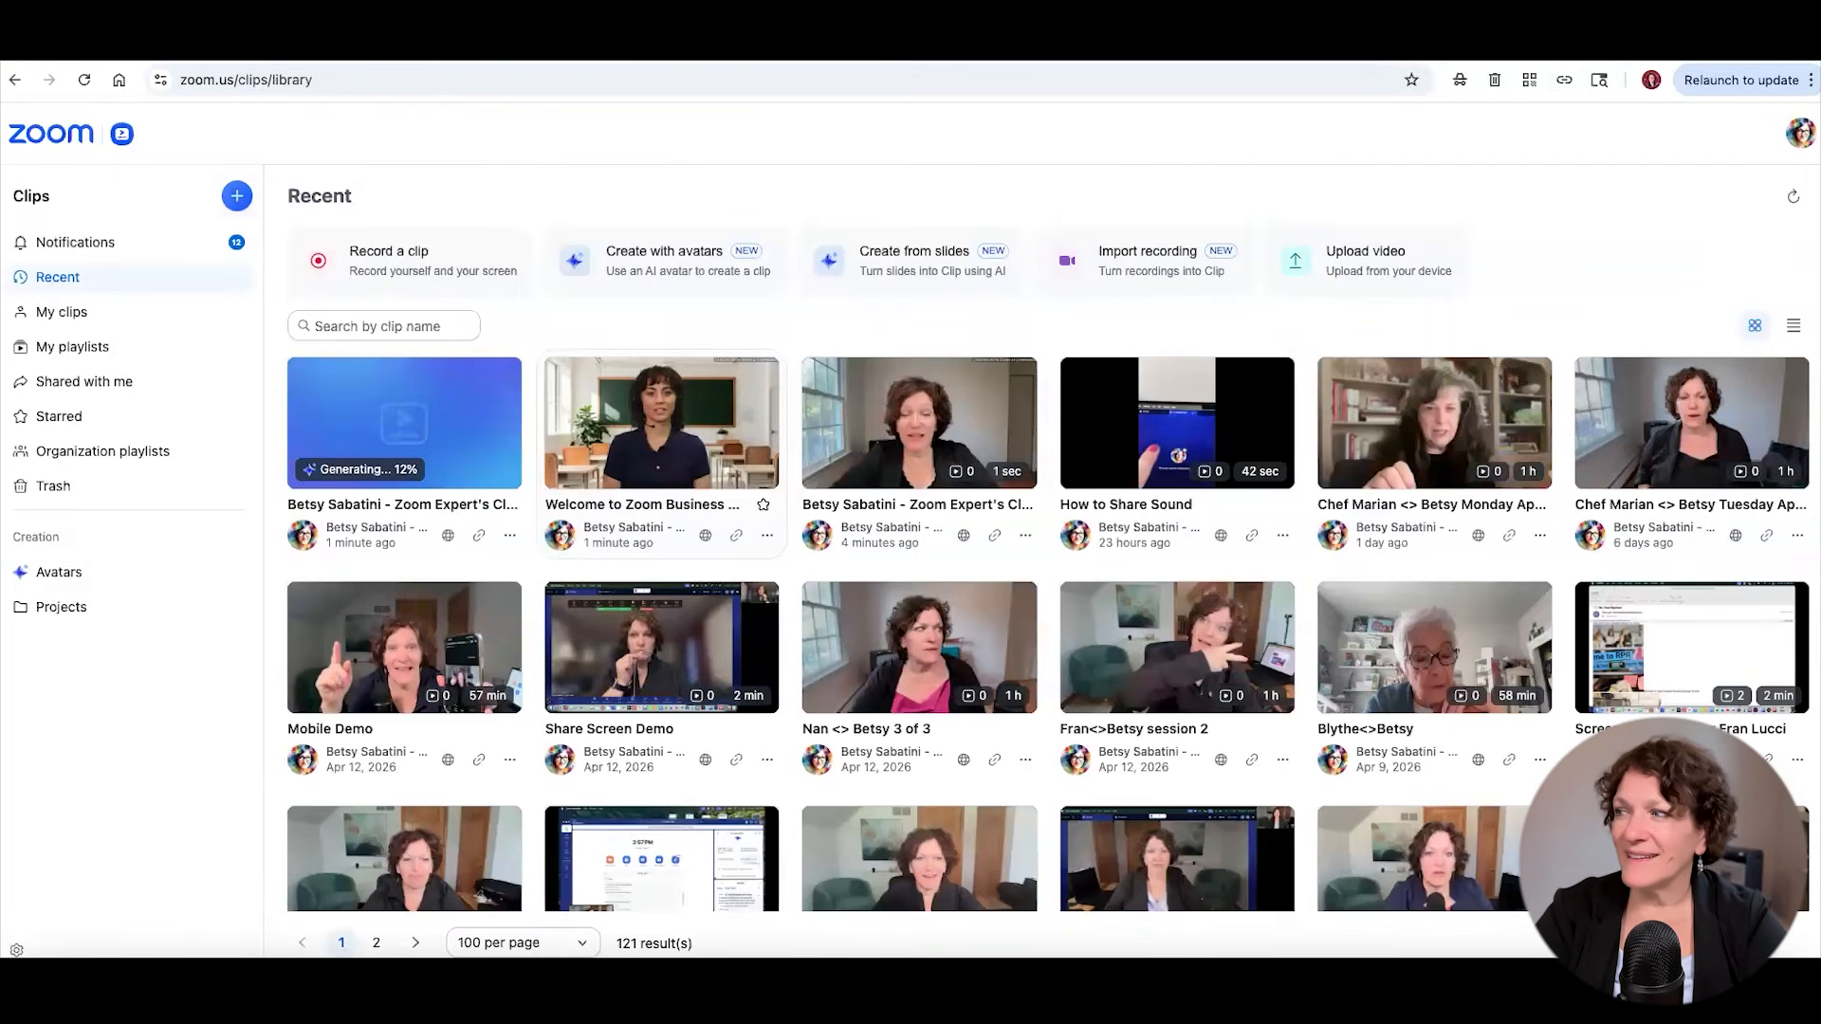
Open the generated "Welcome to Zoom Business Academy Session" clip from the recent clips and play it
left_click(664, 438)
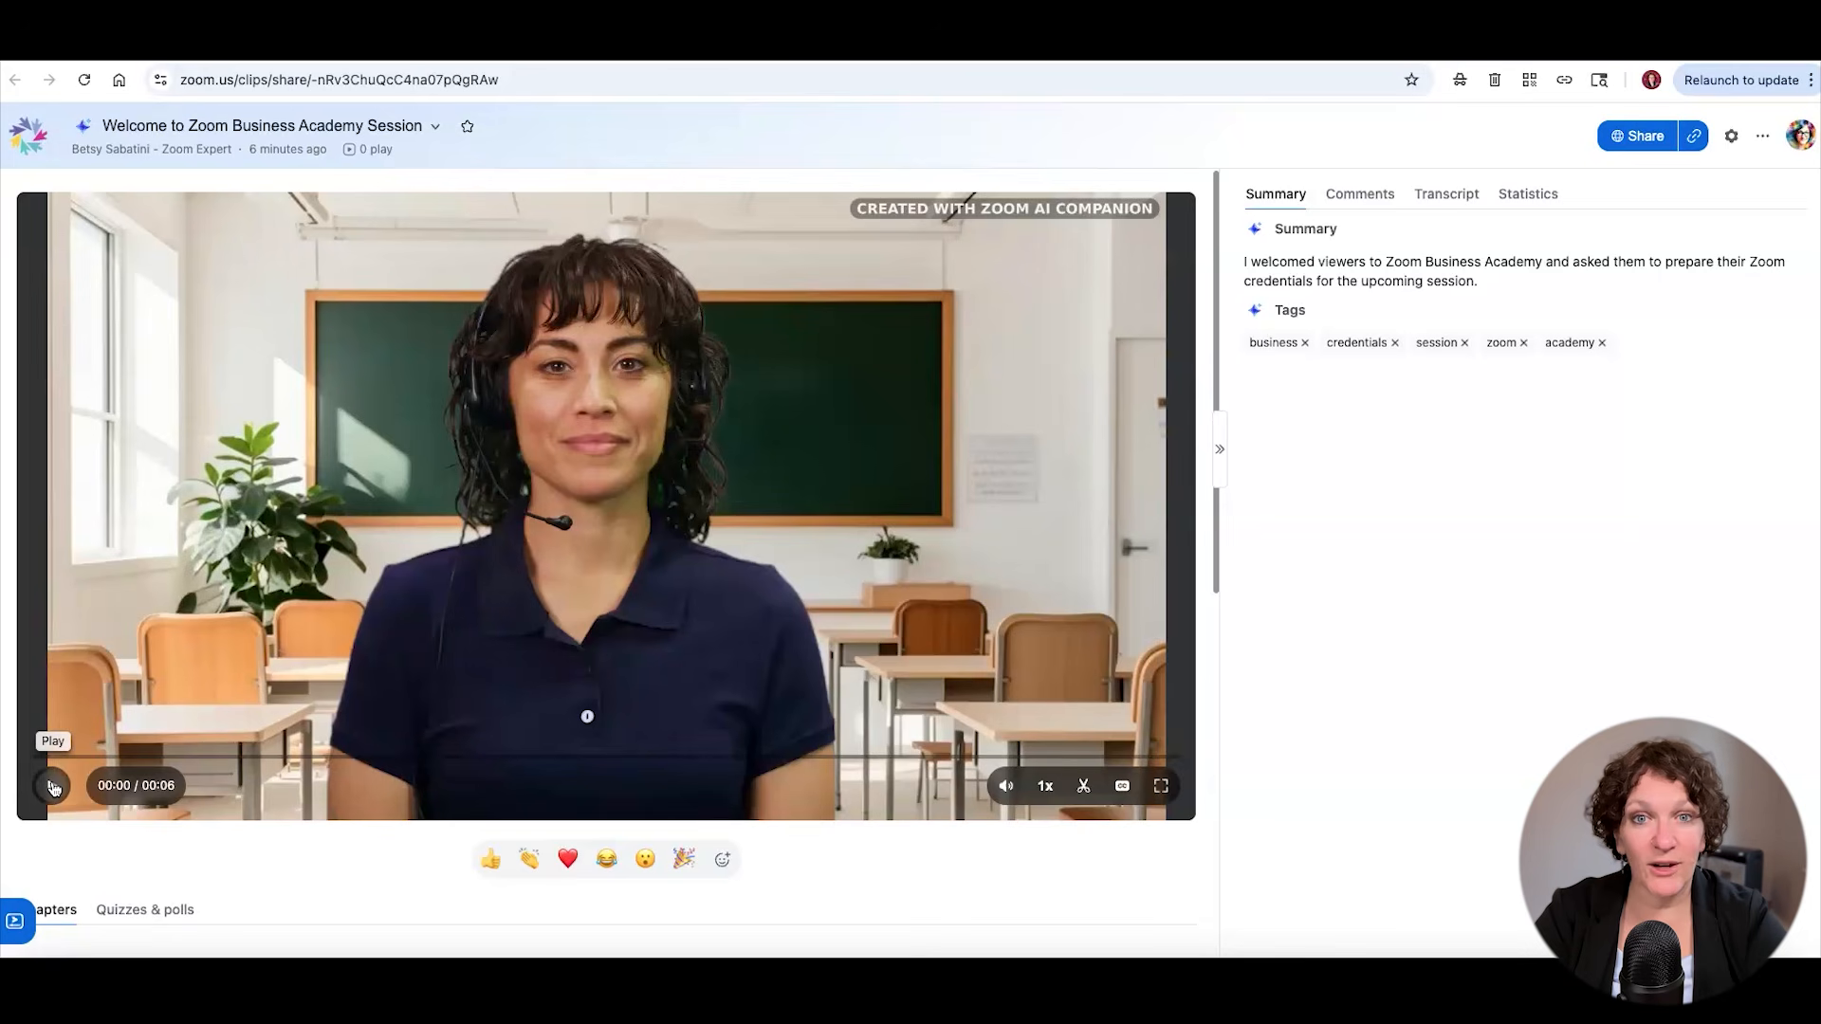
left_click(53, 787)
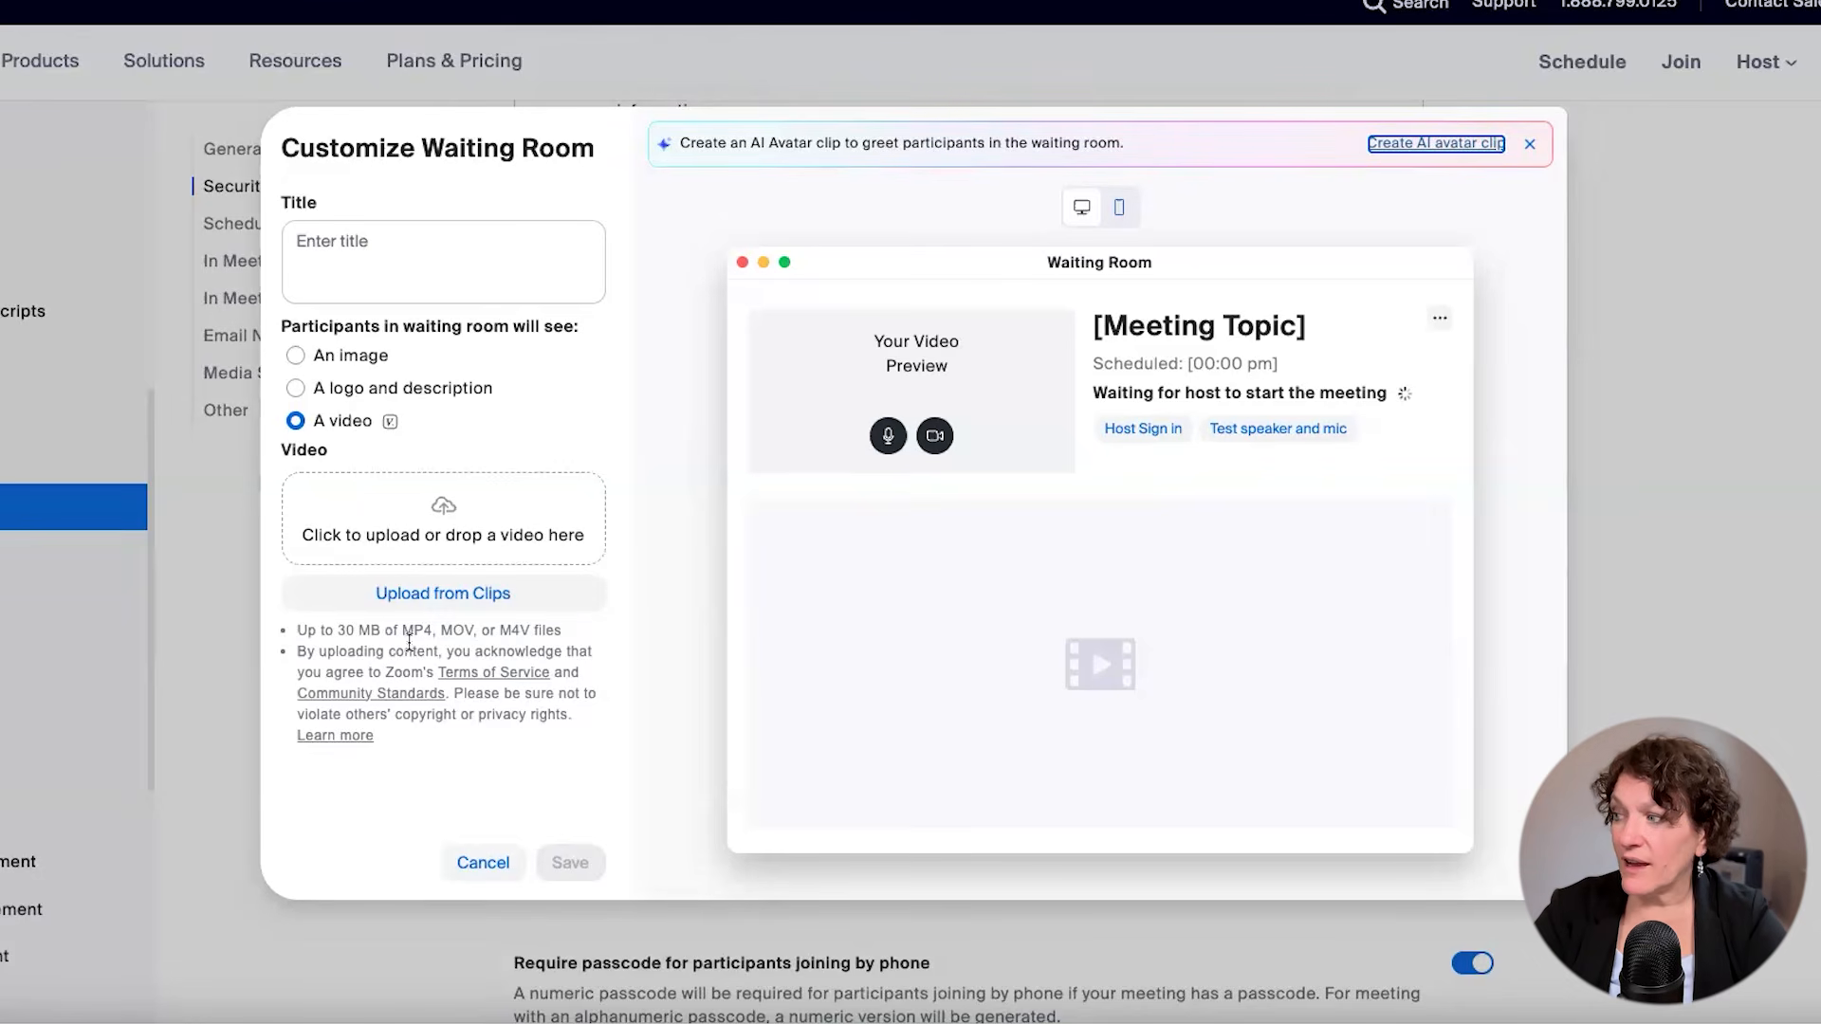
Browse the saved clips for the waiting room video and add "Welcome to Zoom Business Academy Session"
left_click(452, 596)
mouse_move(1061, 408)
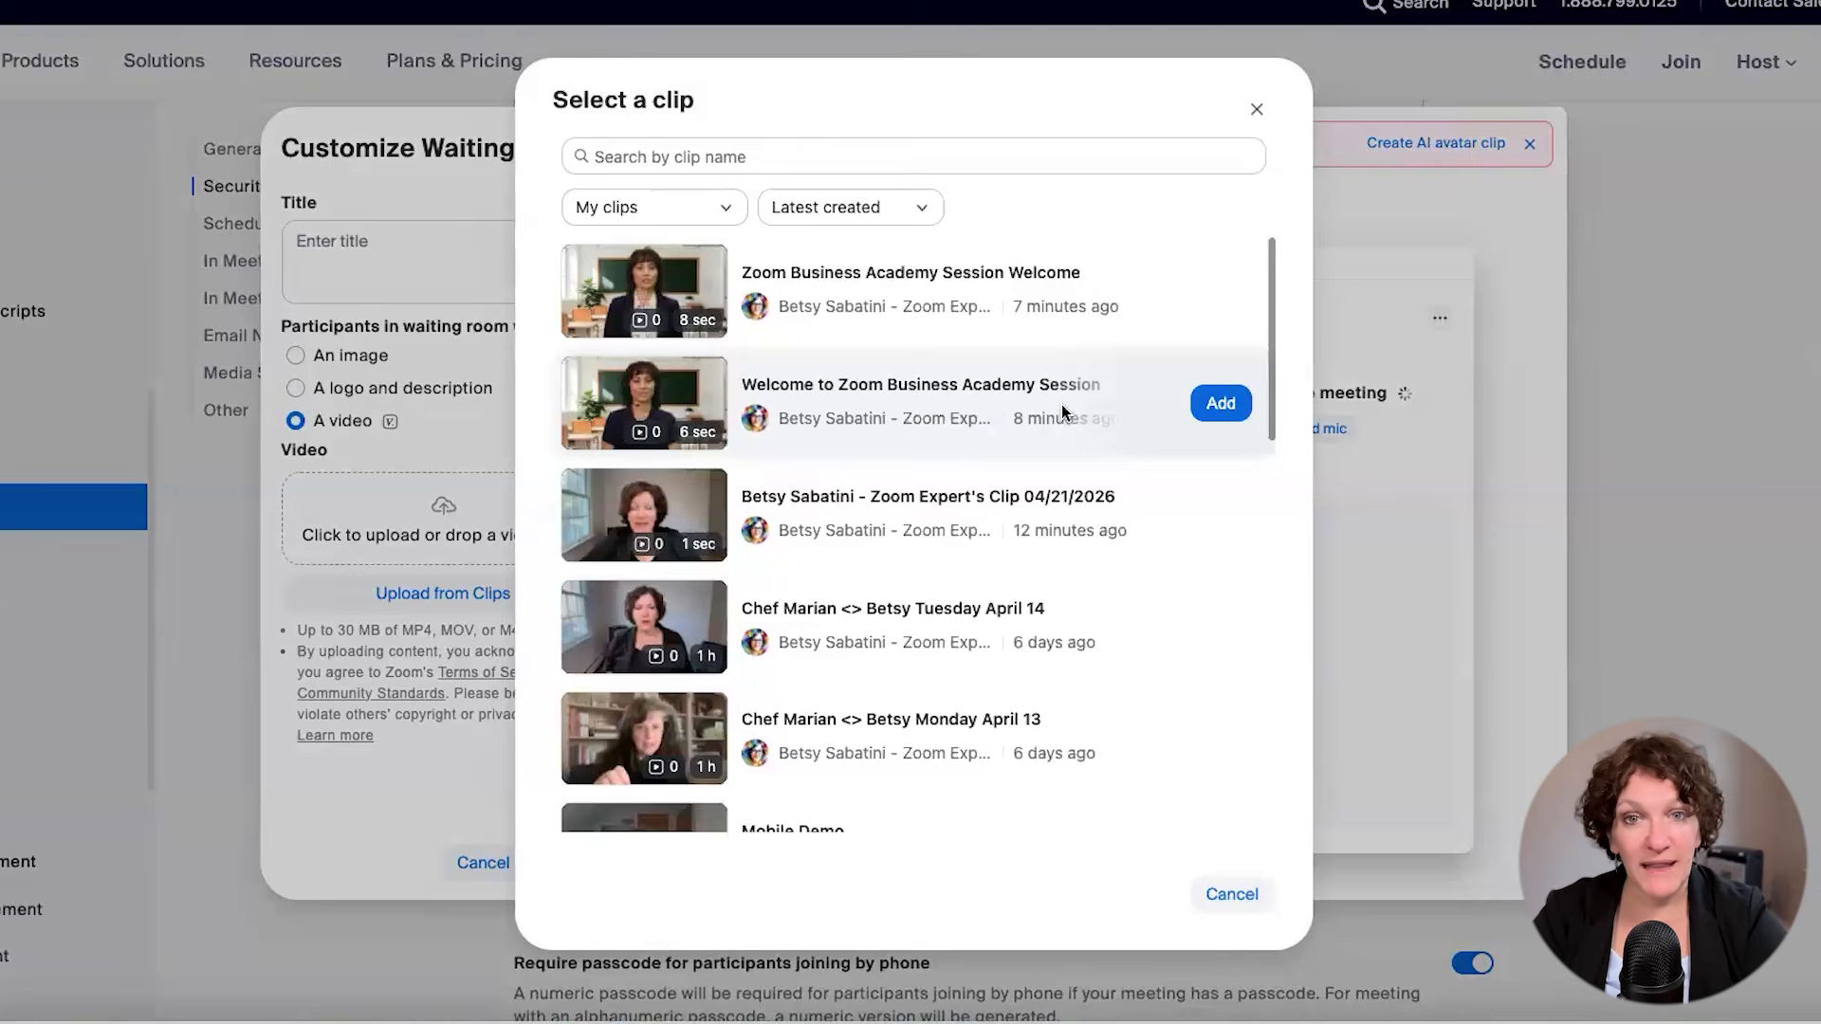
scroll(1061, 404, "down", 5)
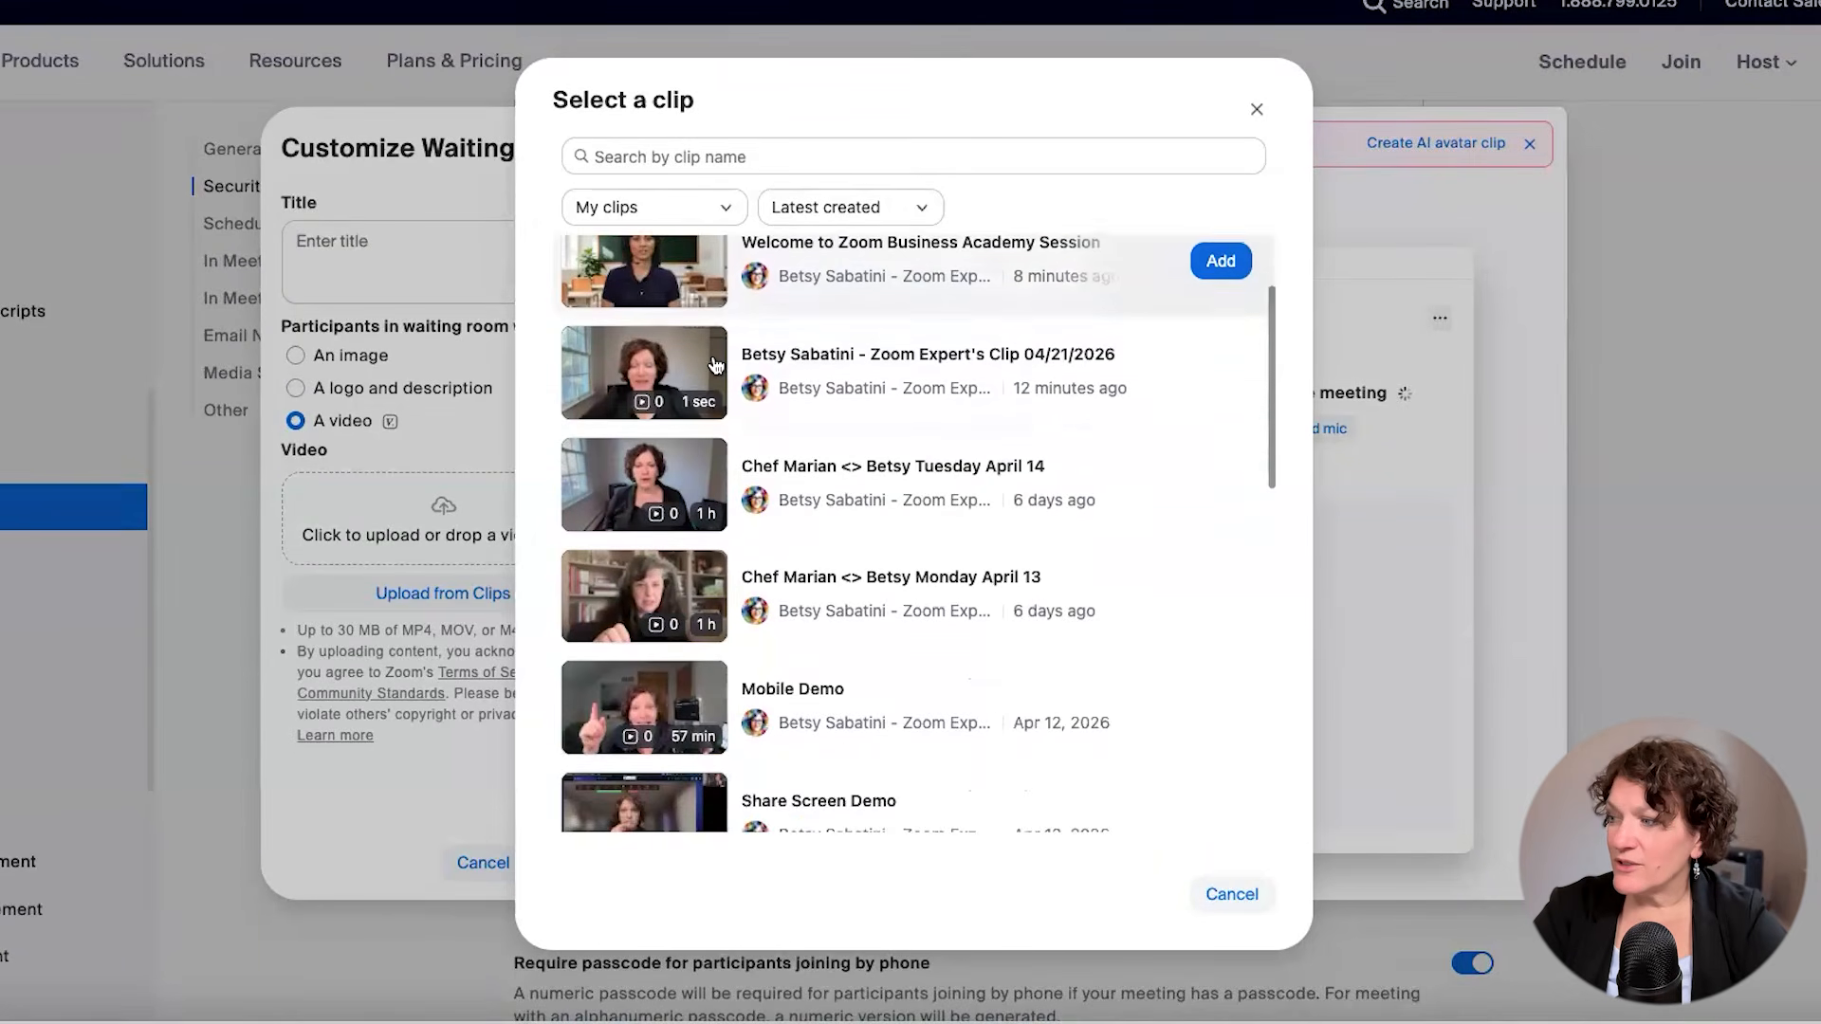
scroll(715, 365, "down", 4)
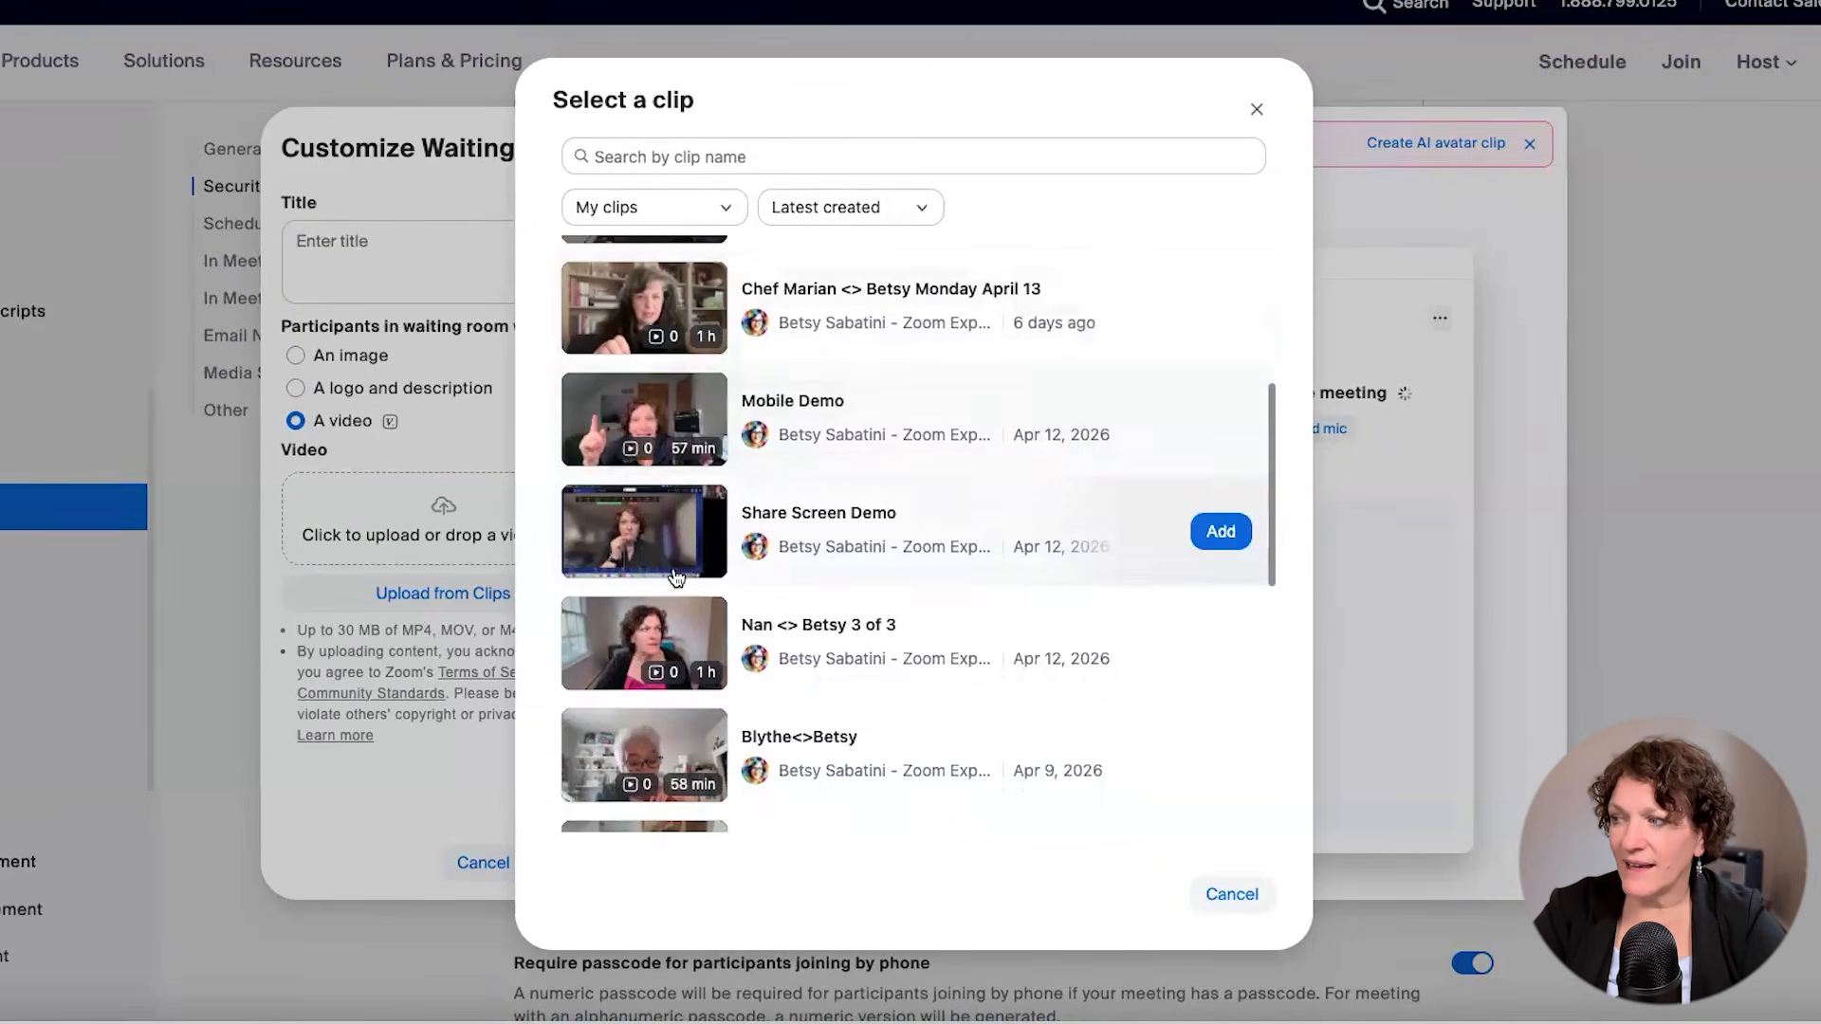
scroll(658, 574, "up", 9)
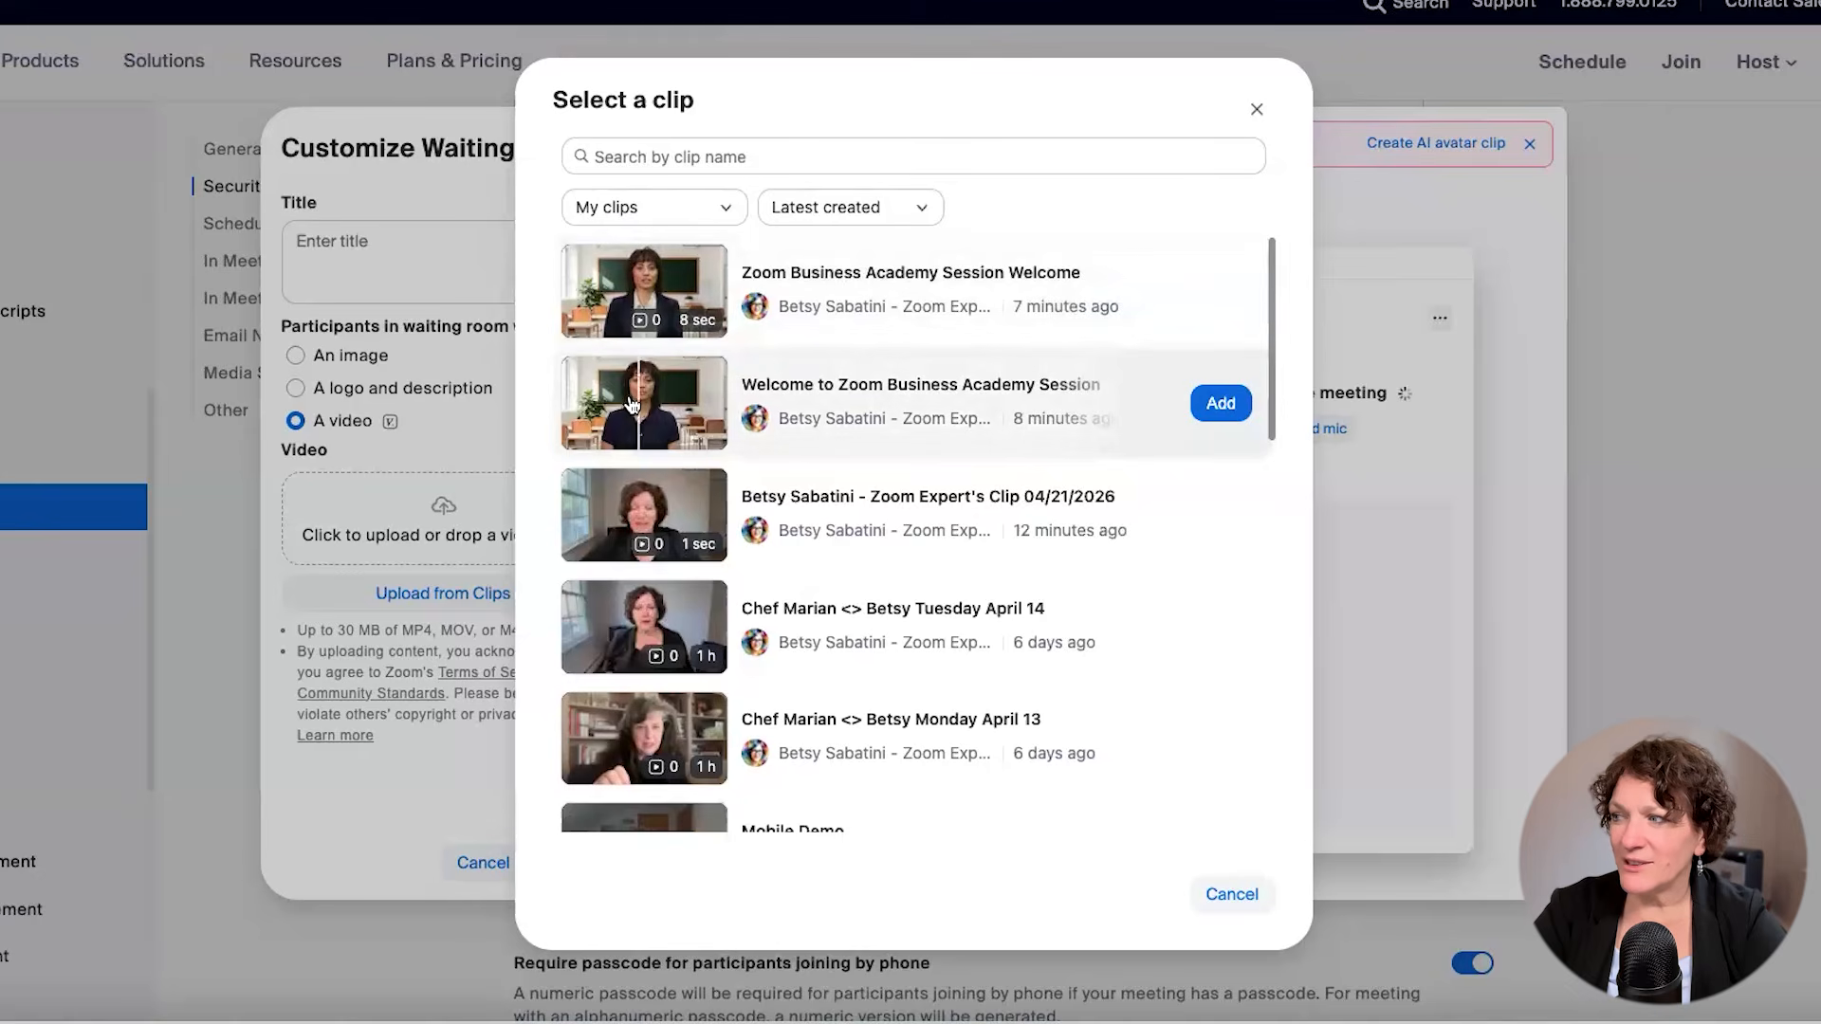
left_click(1220, 406)
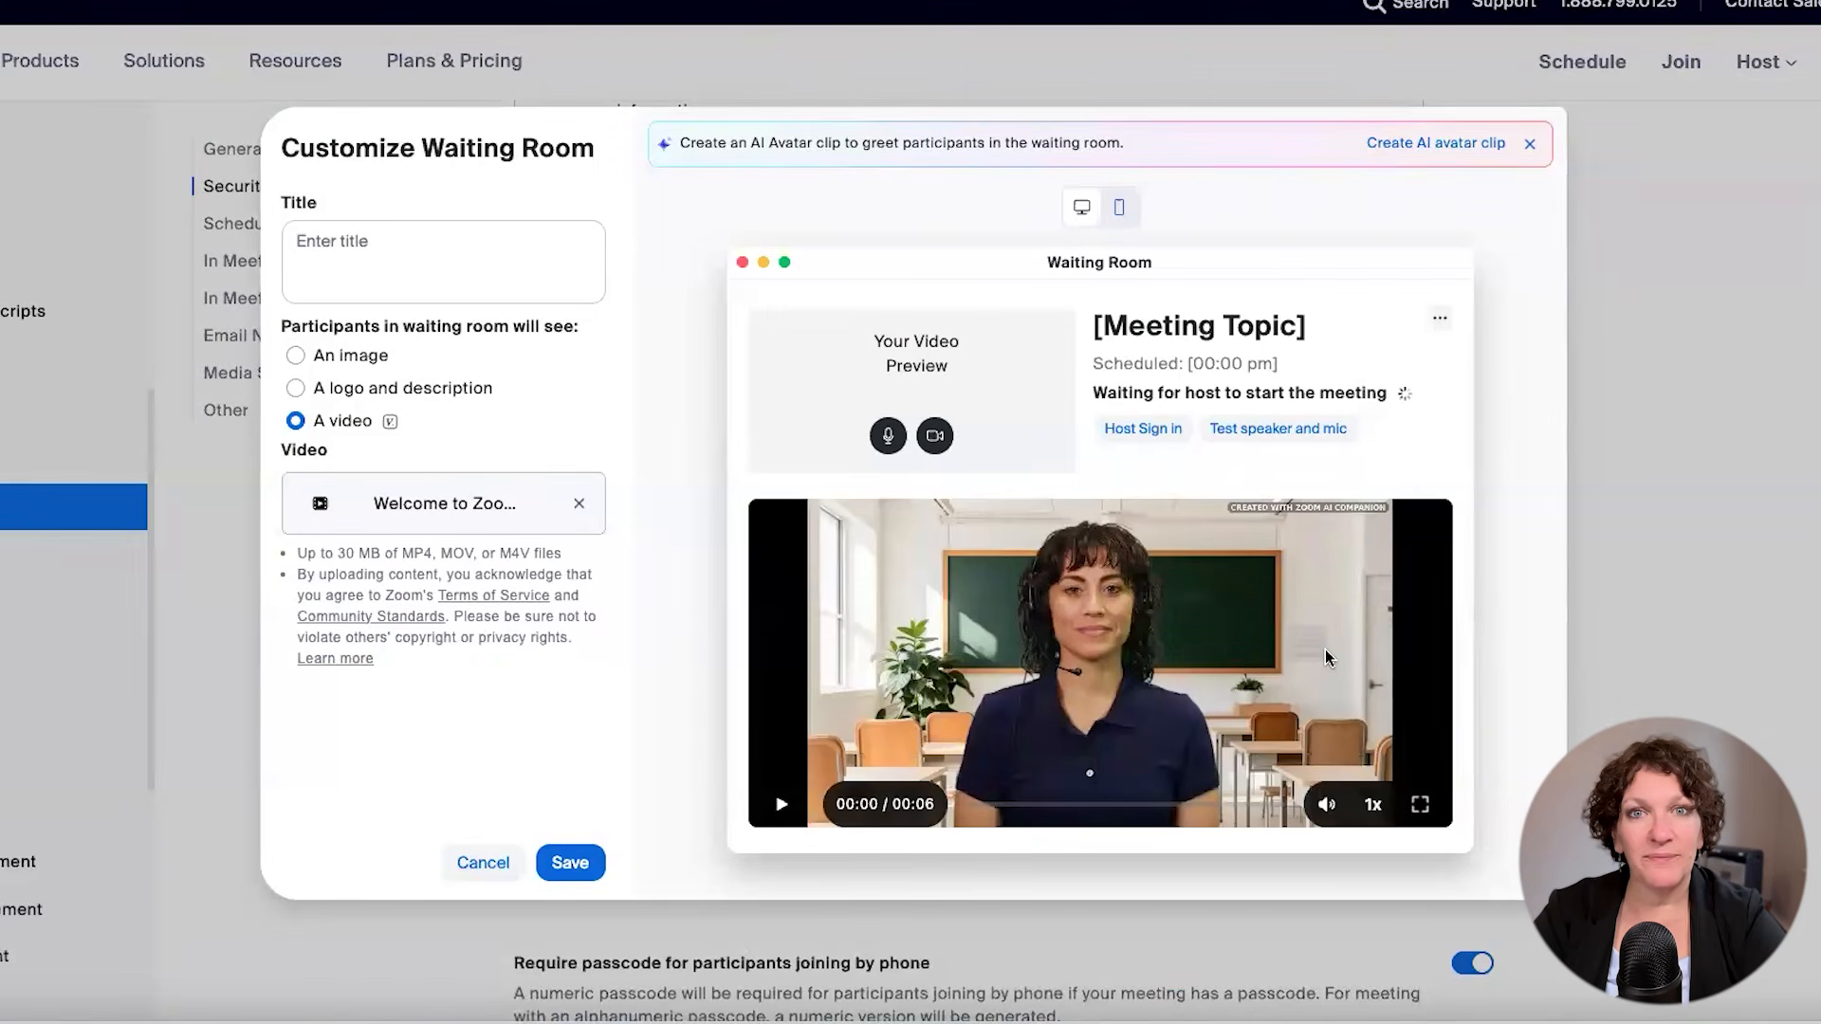
Remove the avatar clip from the waiting room and upload the generic tech promo MP4 from the Downloads folder instead
left_click(579, 504)
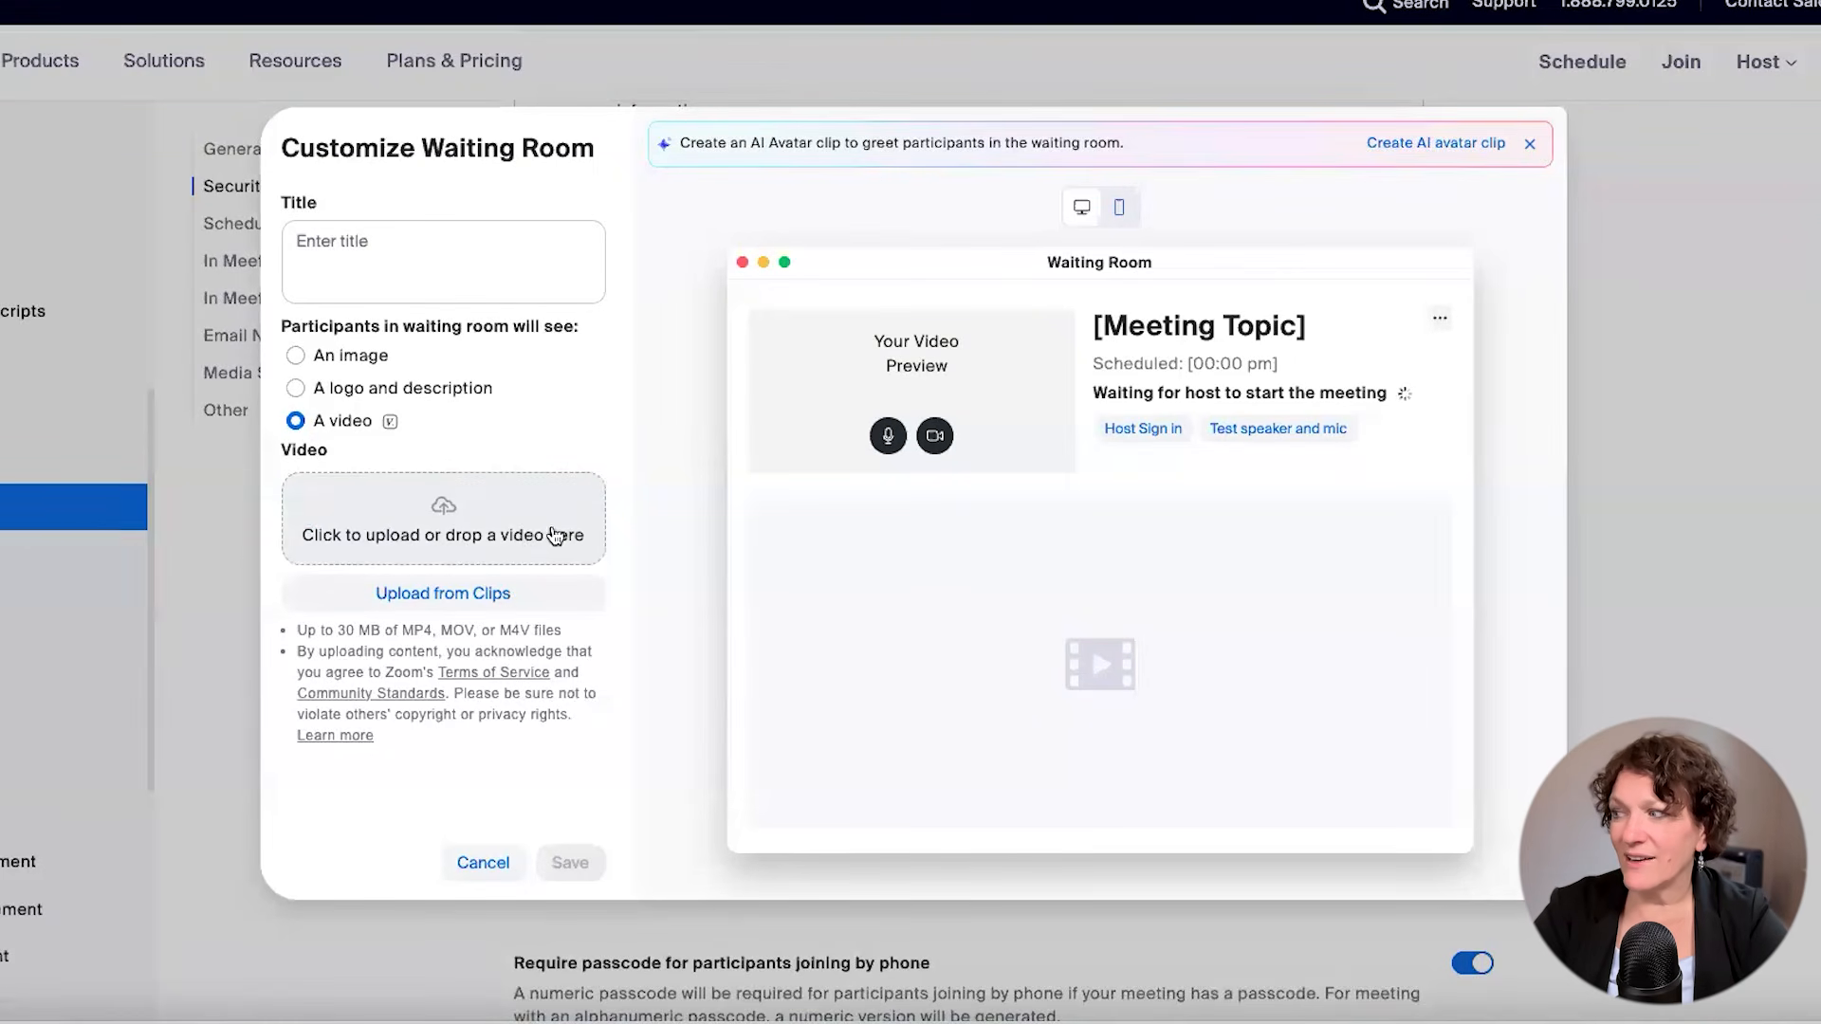
left_click(482, 500)
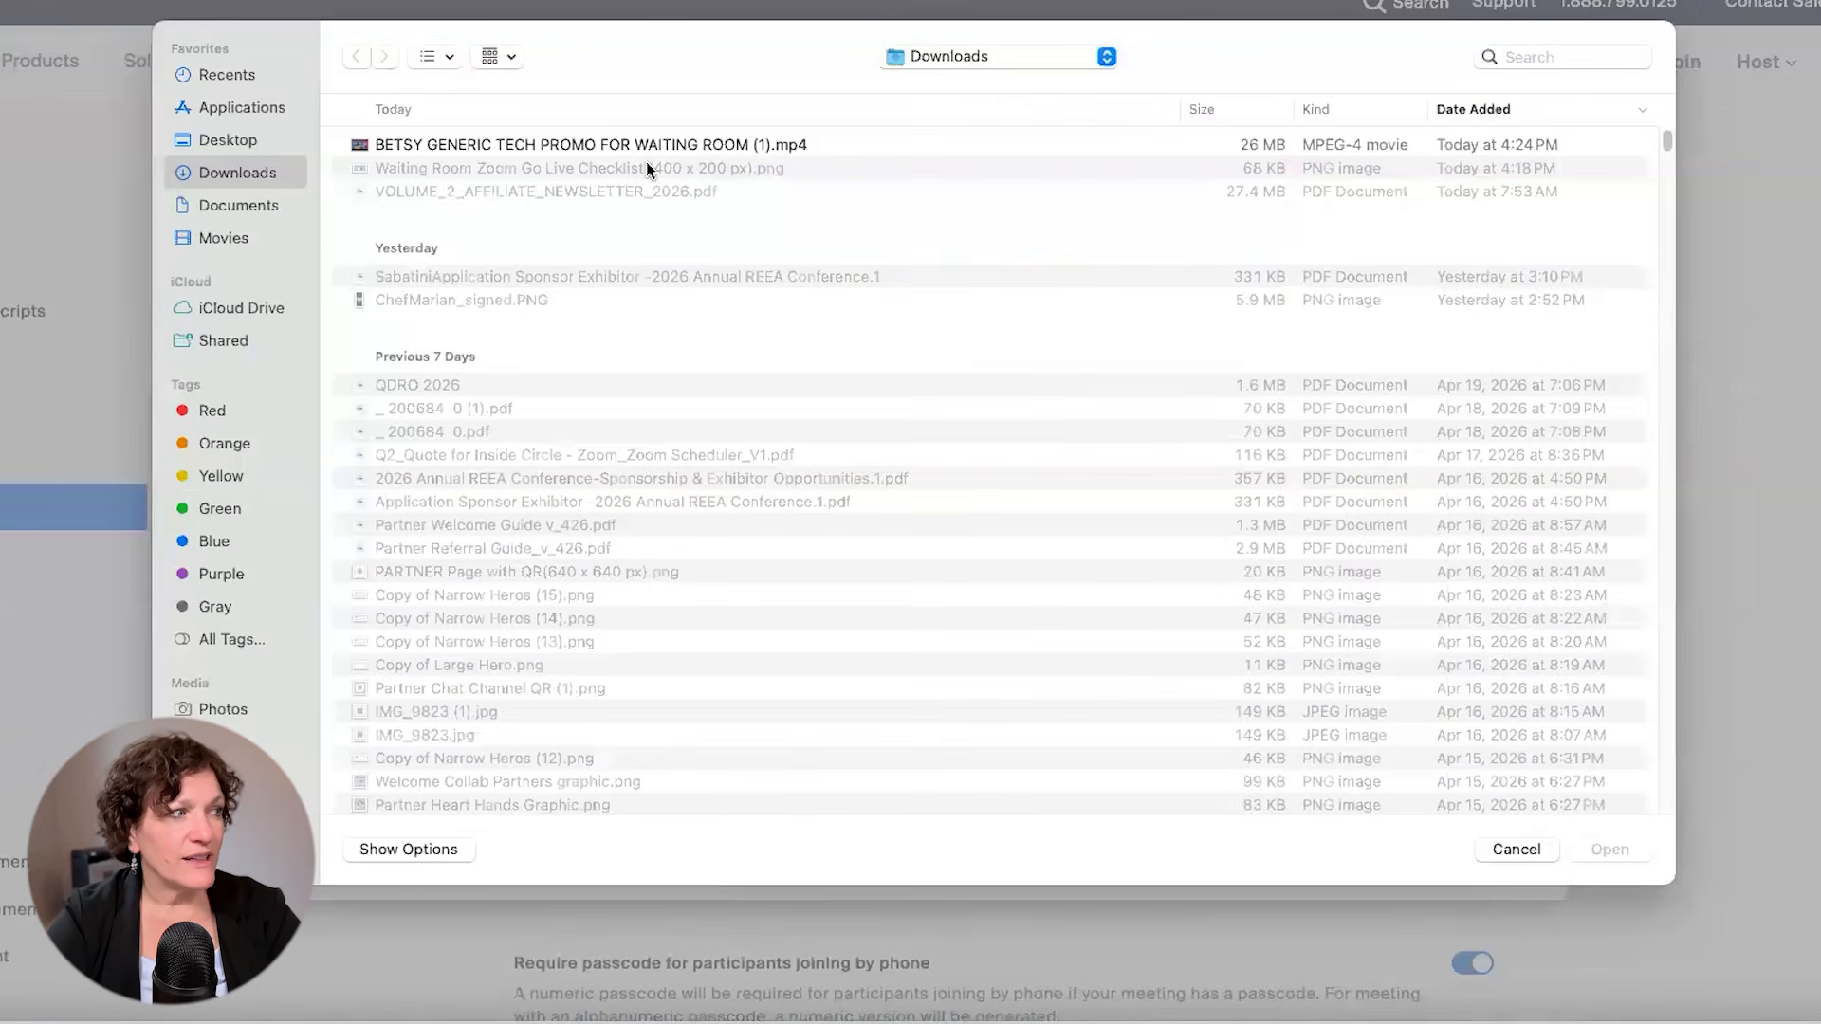
left_click(609, 145)
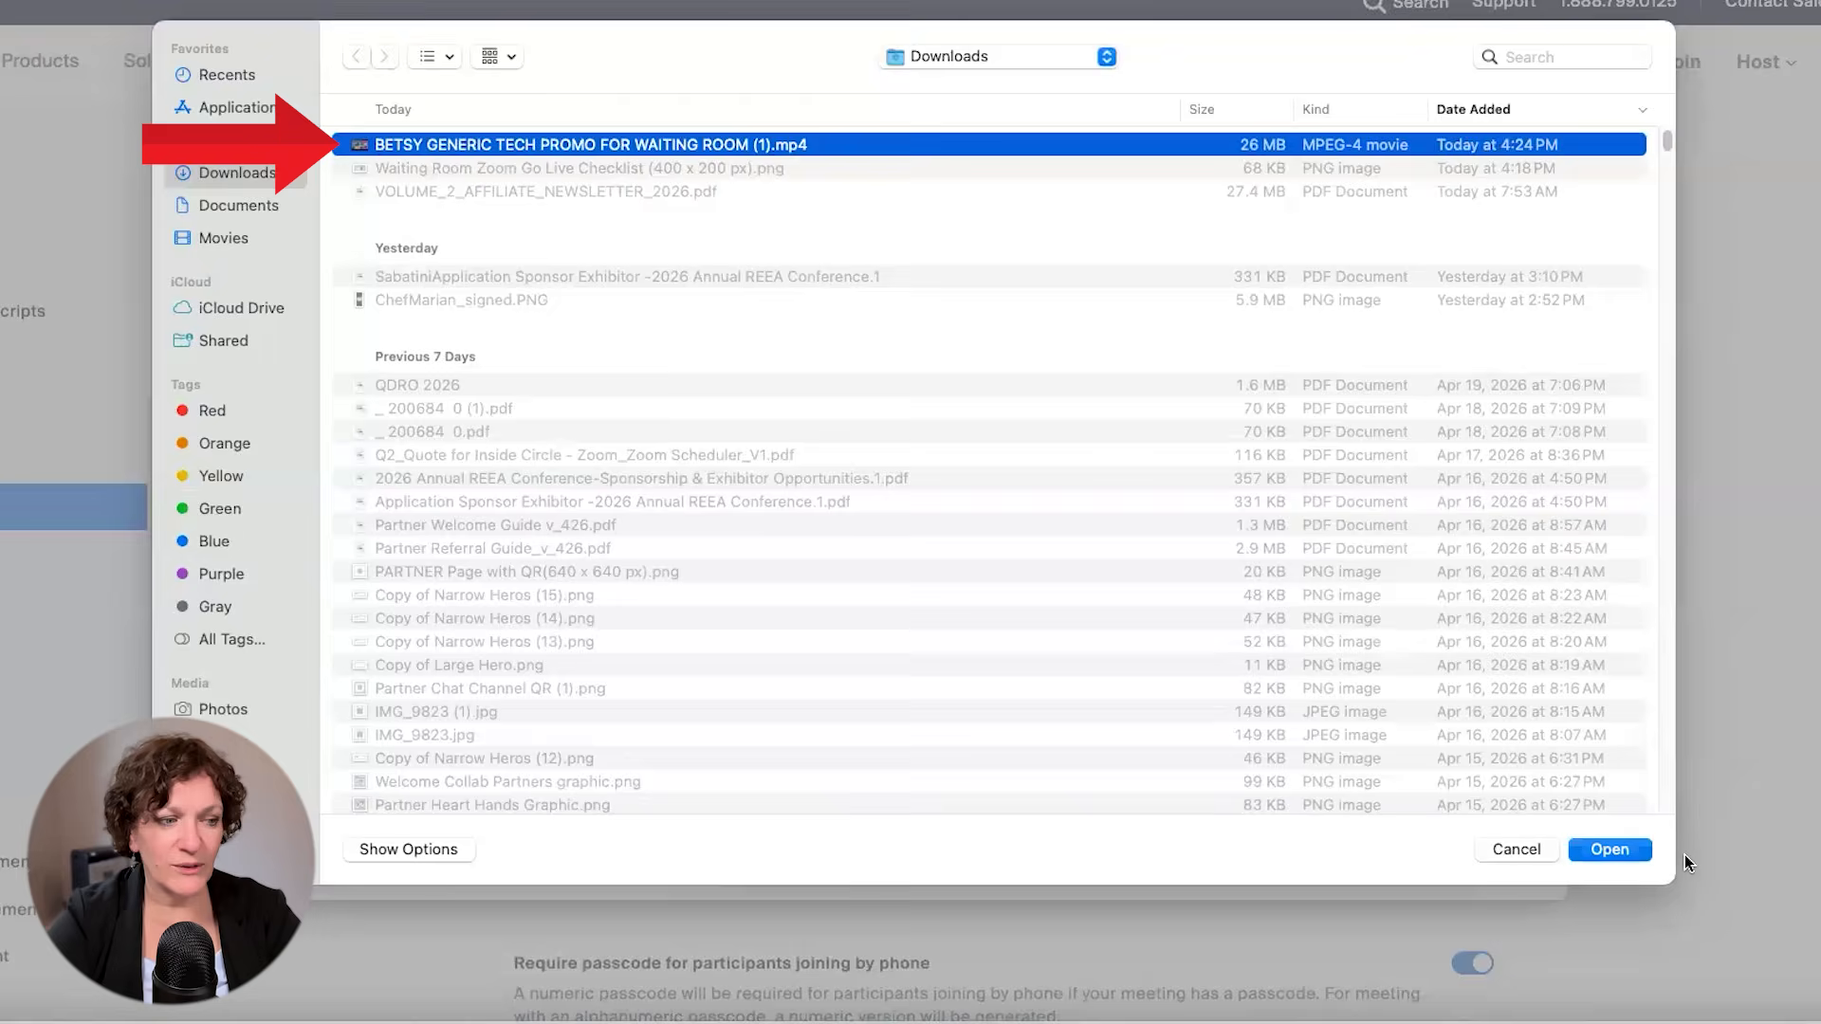
left_click(1609, 848)
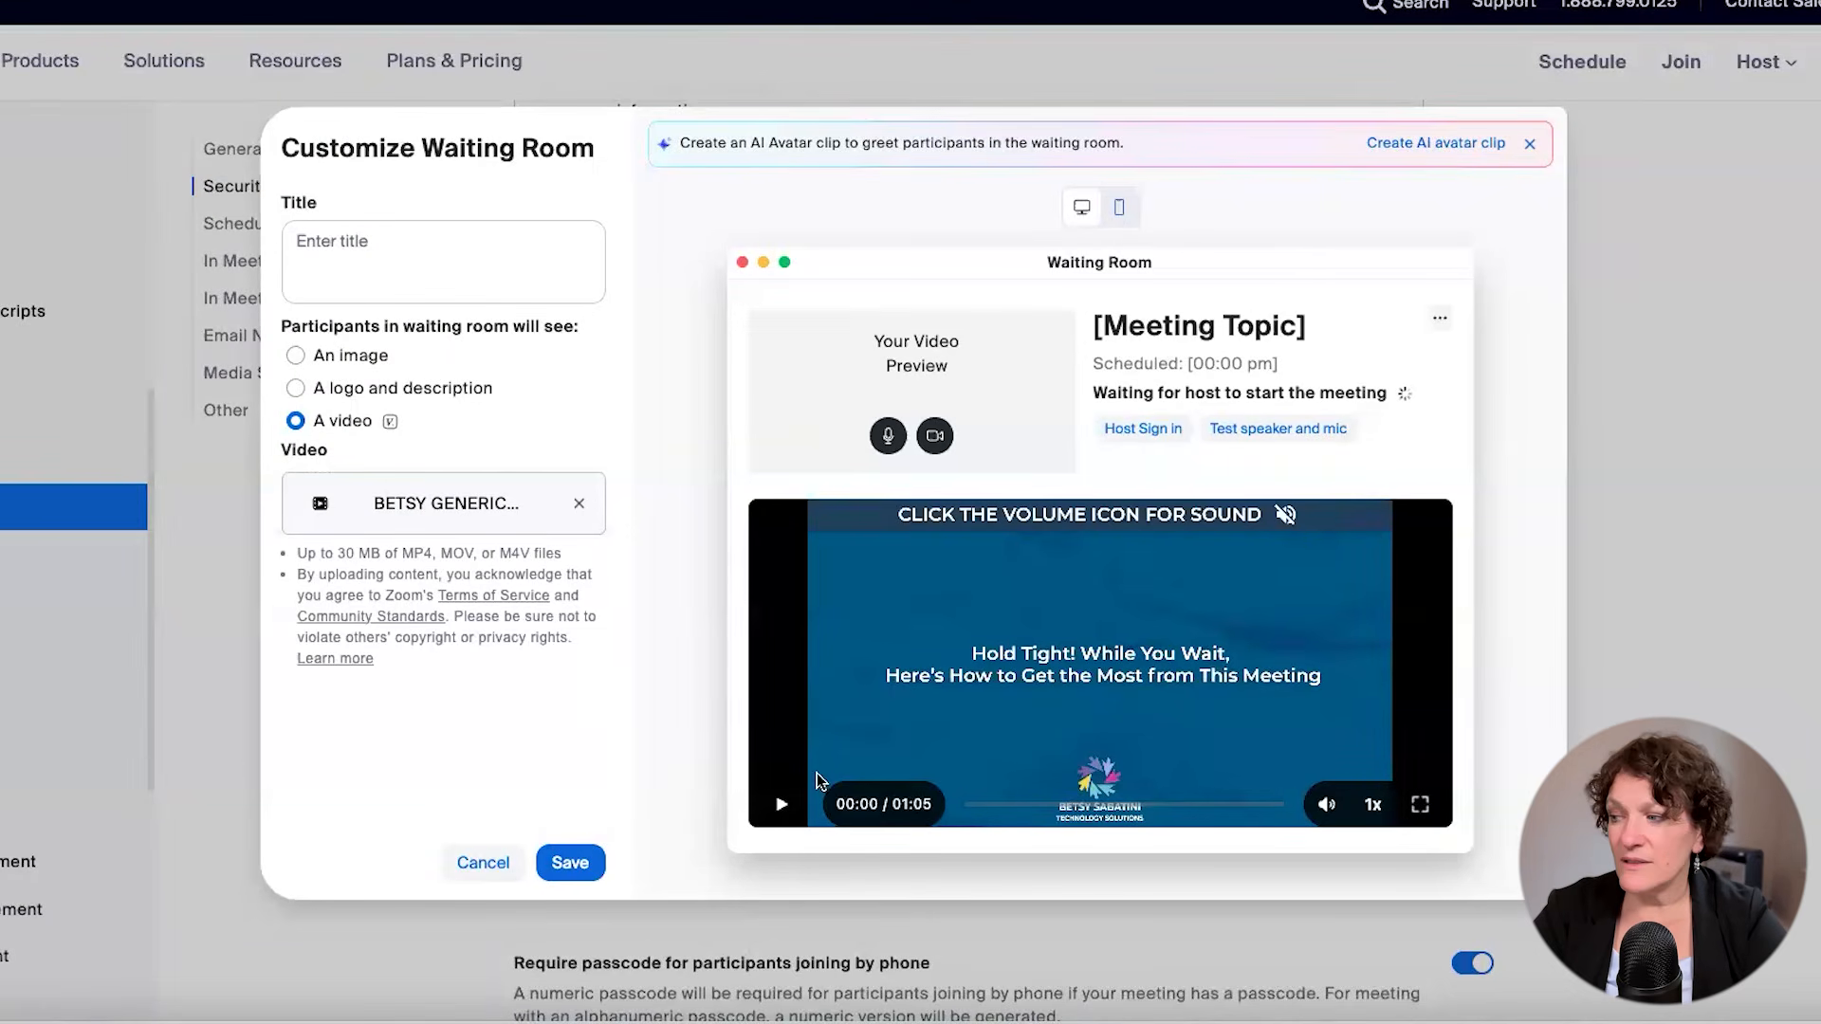
Play the generic tech promo briefly in the desktop waiting room preview and pause it
left_click(783, 805)
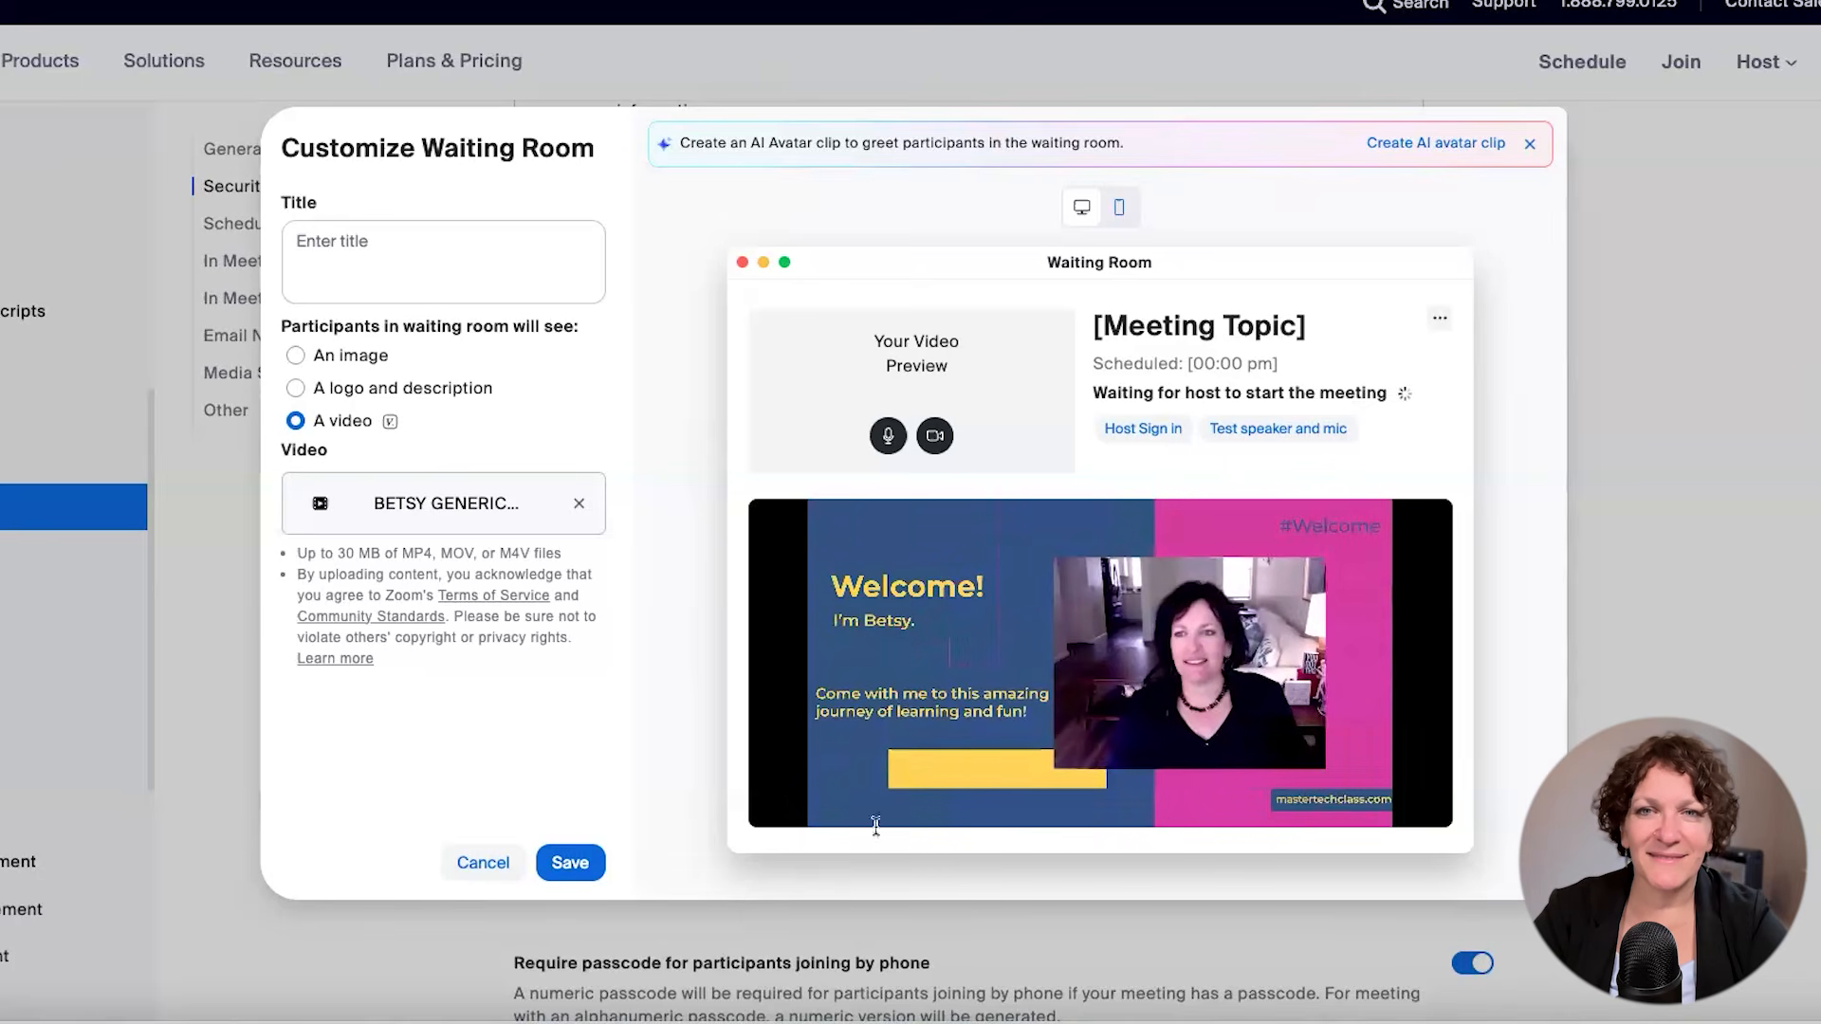
mouse_move(894, 654)
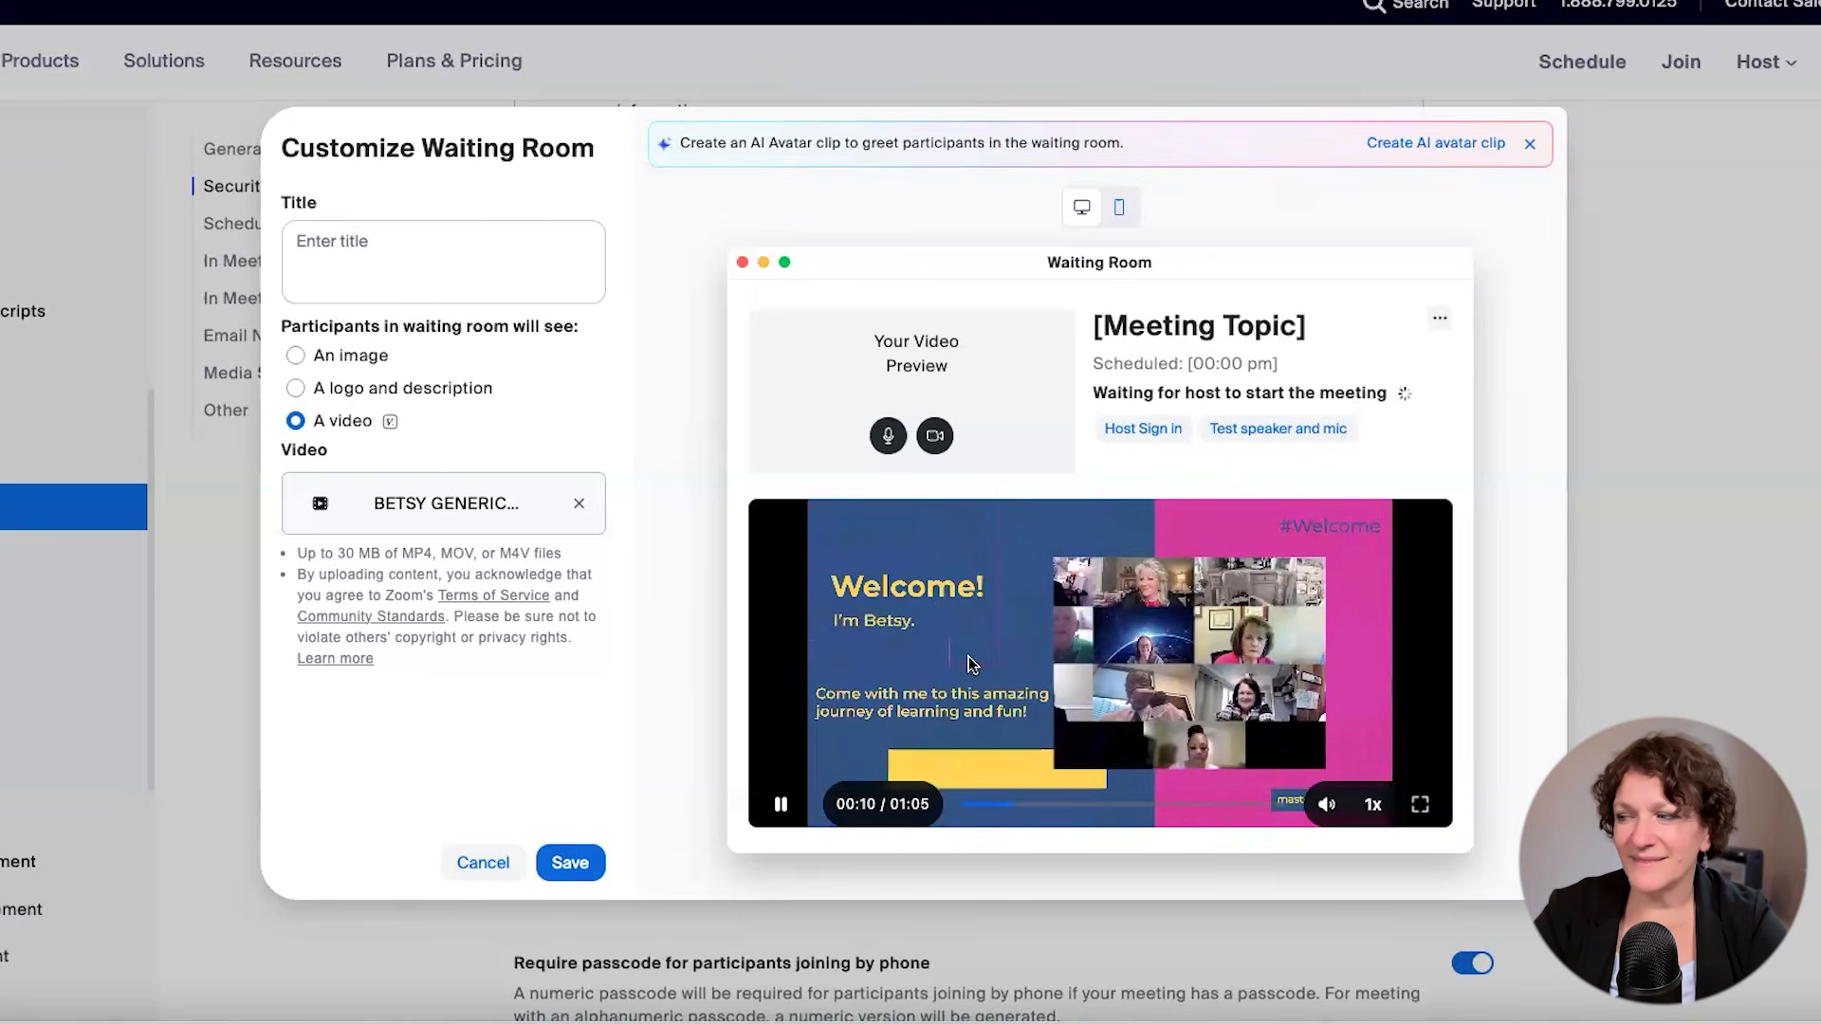
left_click(781, 806)
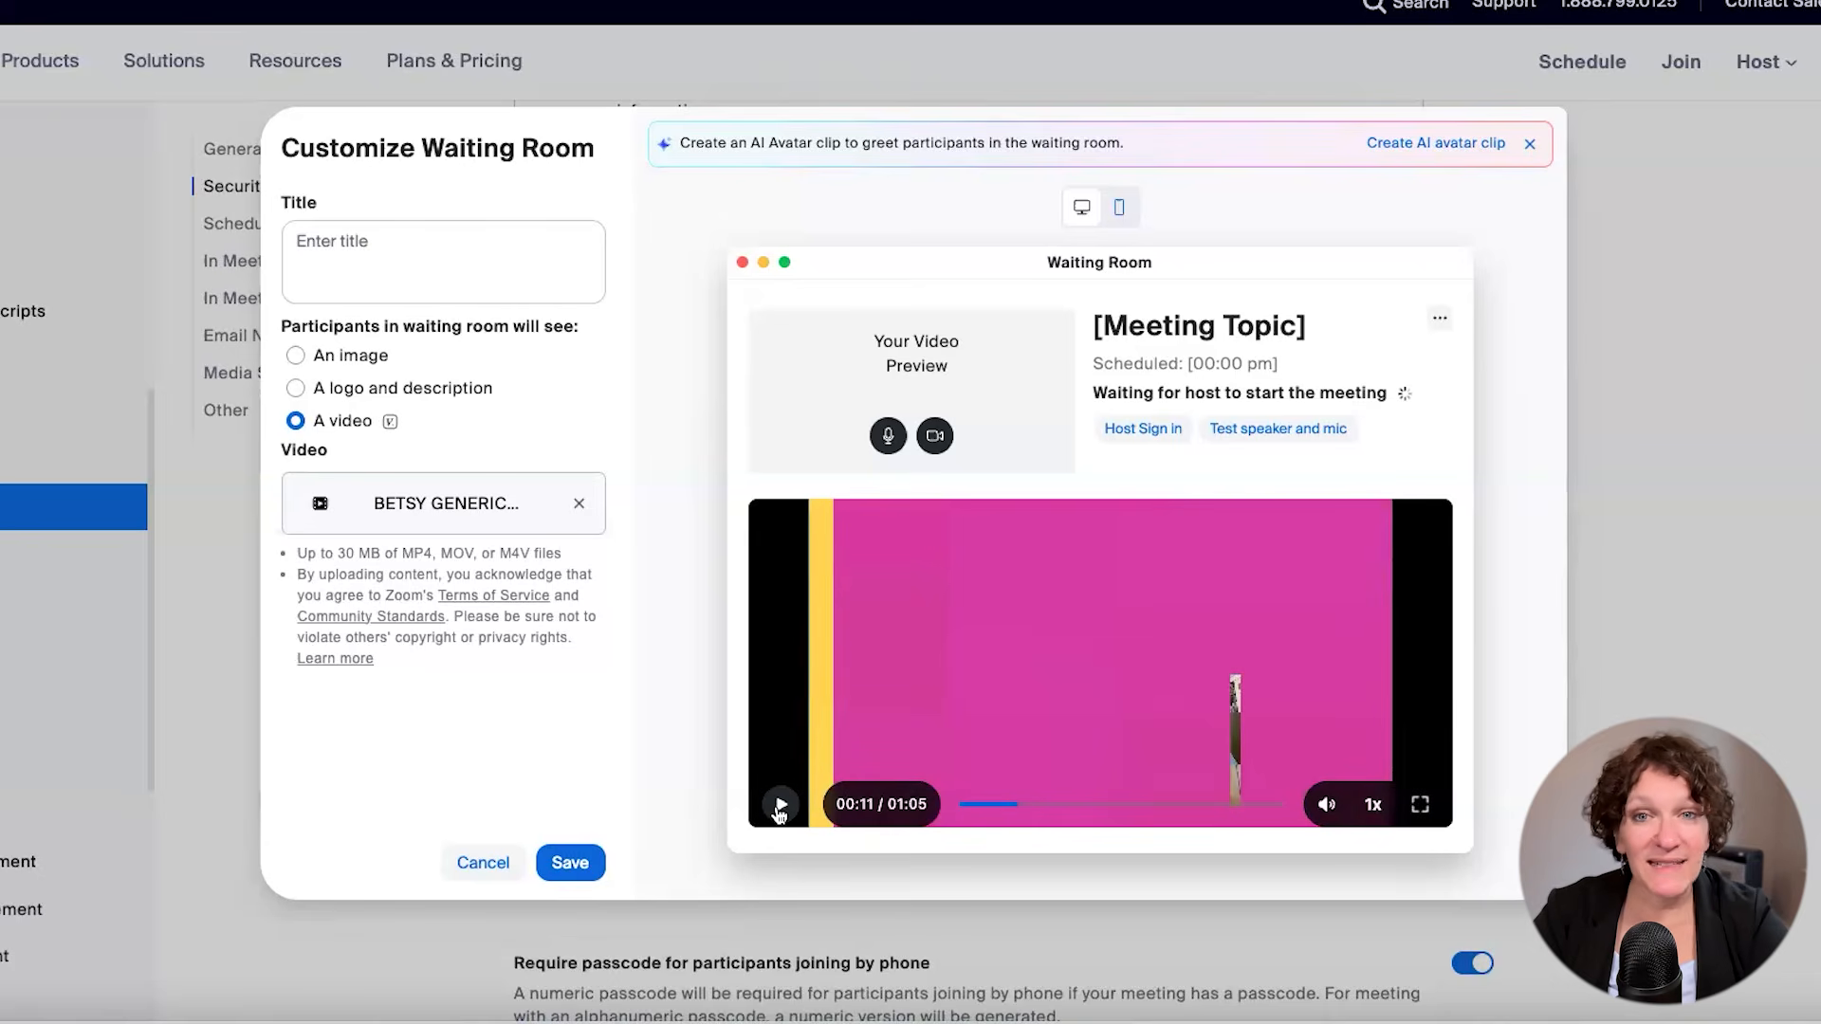